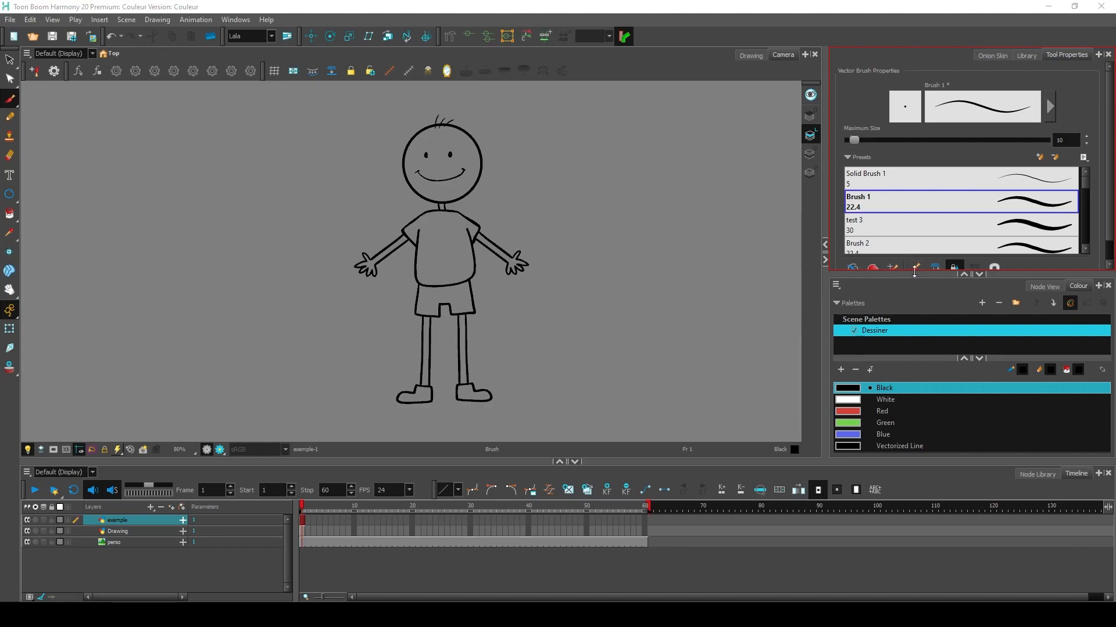
Enlarge the Colour view by shrinking the Tool Properties view above it, and switch to the Select tool
left_click_drag(908, 274, 913, 172)
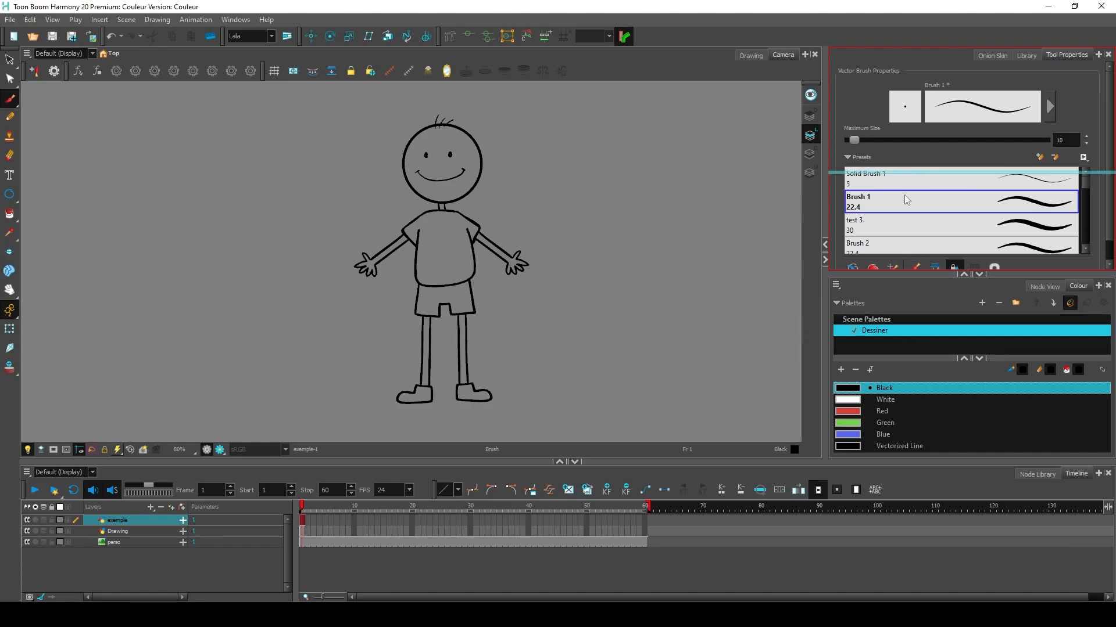
left_click_drag(913, 214, 912, 214)
key("alt+s")
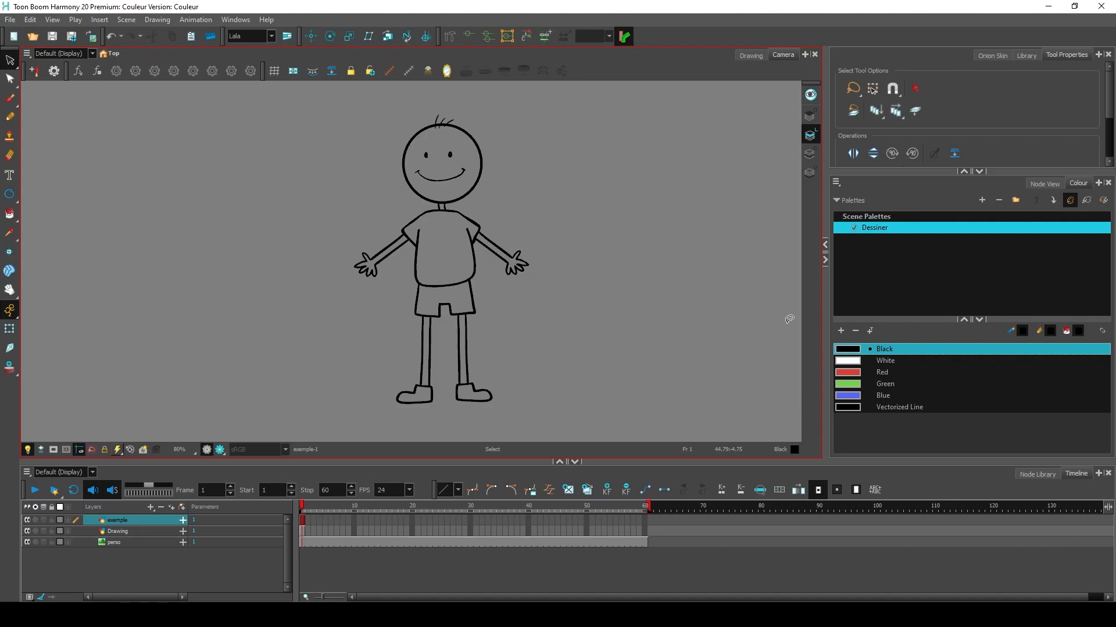
Fill the character's T-shirt with the Red swatch using the Paint tool
left_click(11, 217)
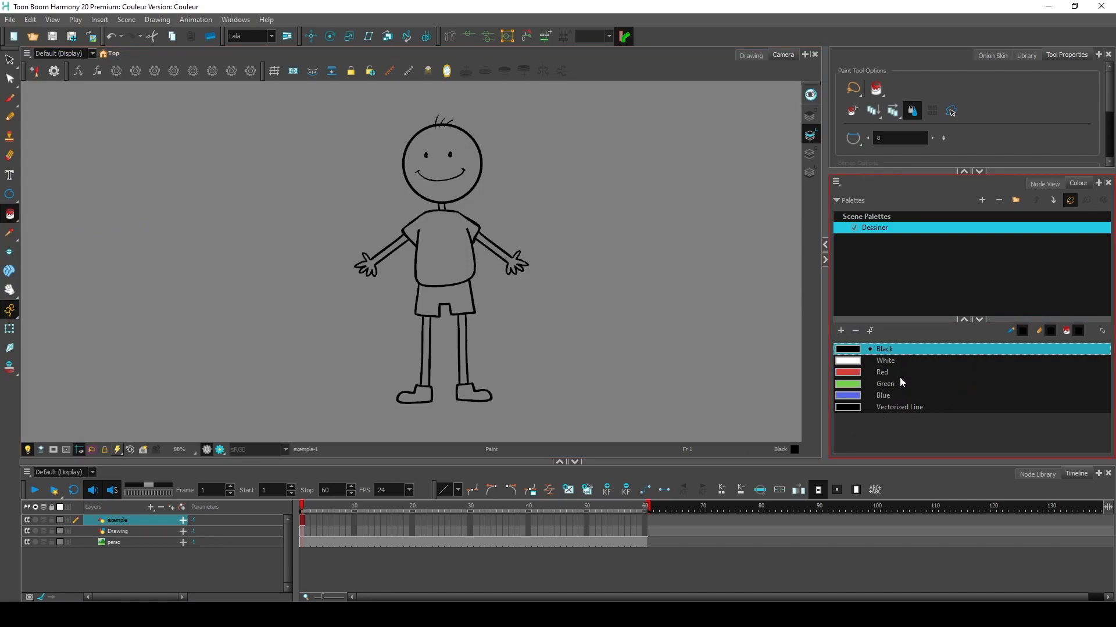
left_click(849, 377)
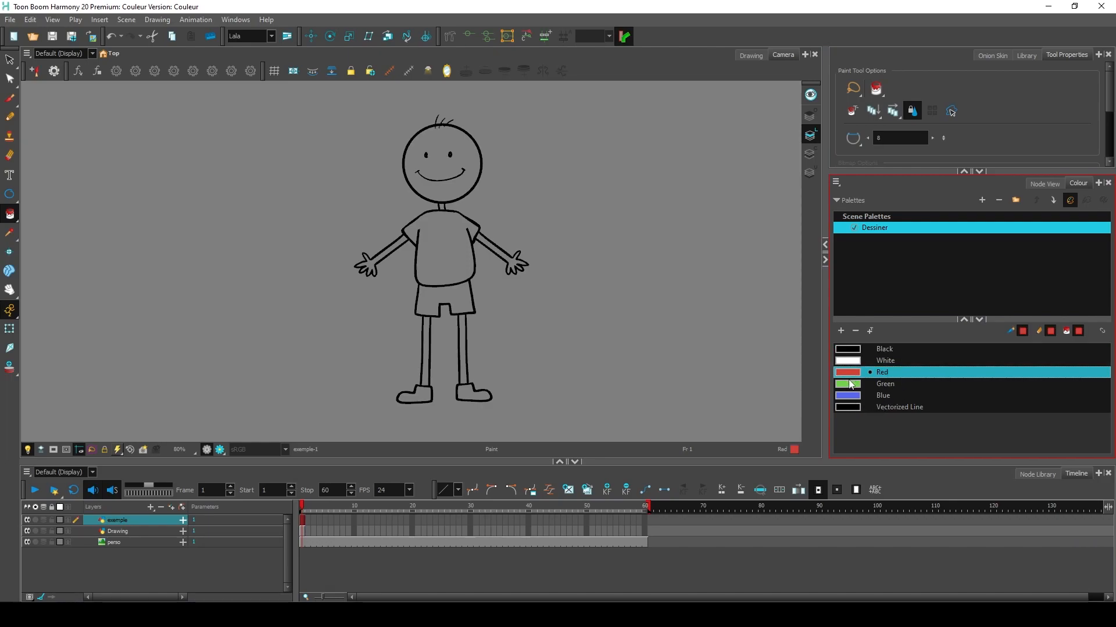
left_click(452, 258)
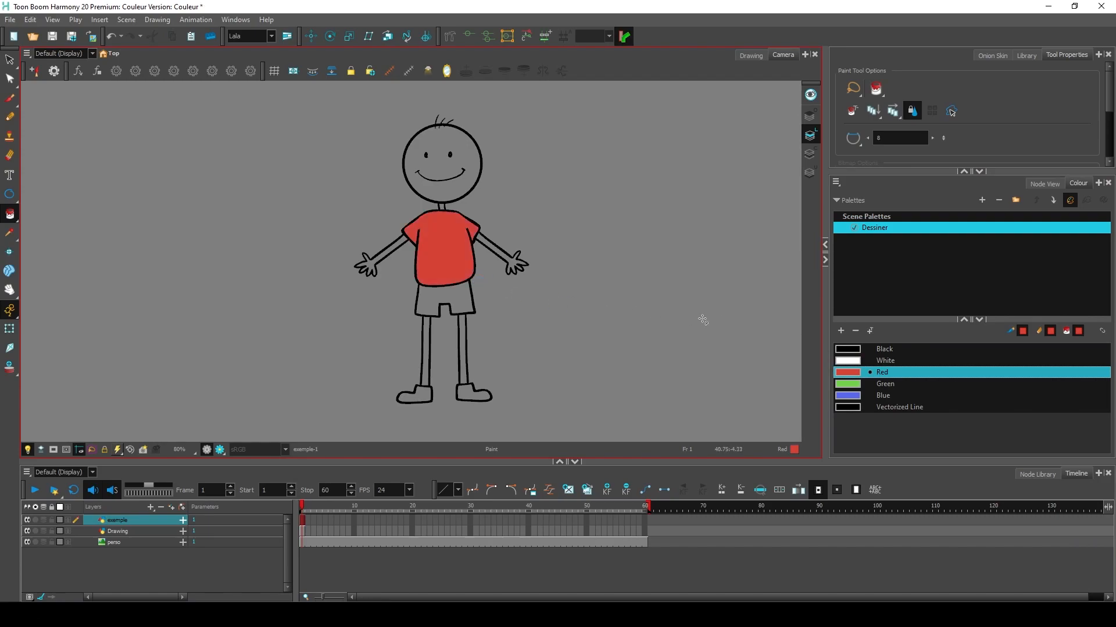
Fill the character's shorts and both shoes with the Green swatch
left_click(849, 385)
left_click(462, 299)
left_click(472, 394)
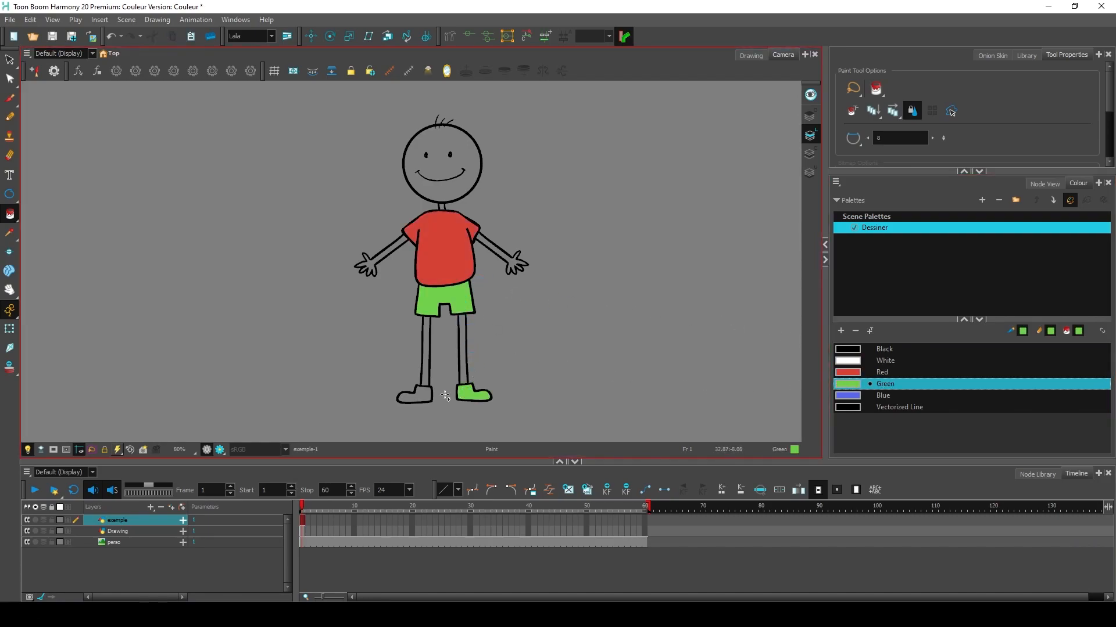
left_click(420, 397)
Open the Green swatch in the Colour Picker and go through the HSV and RGB component modes, finishing on hue
left_click(856, 385)
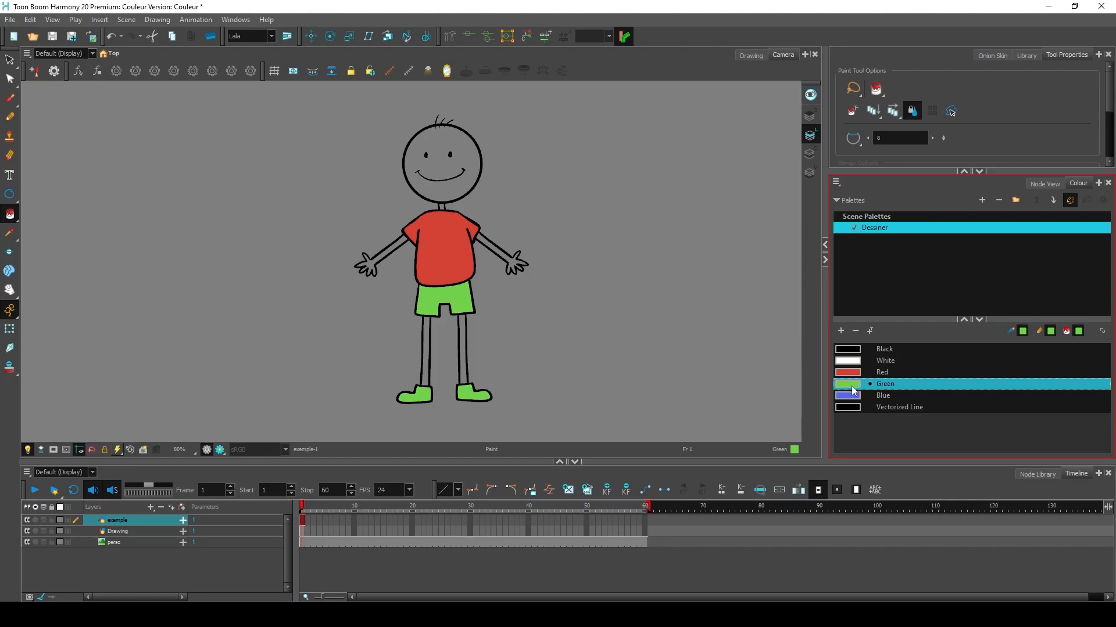
double_click(850, 389)
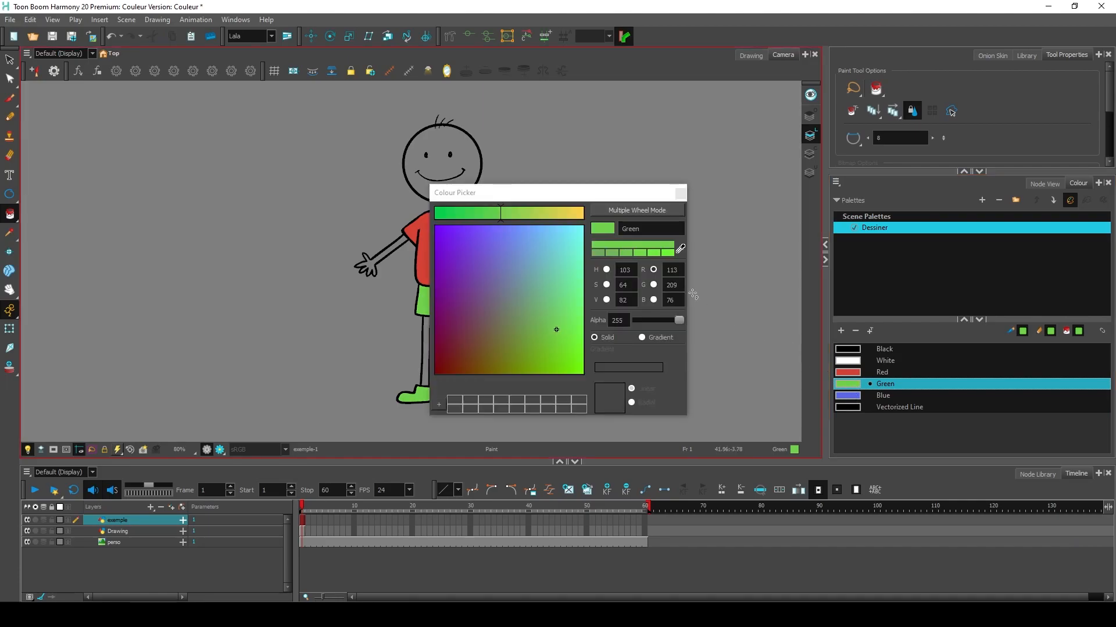
left_click_drag(612, 198, 723, 139)
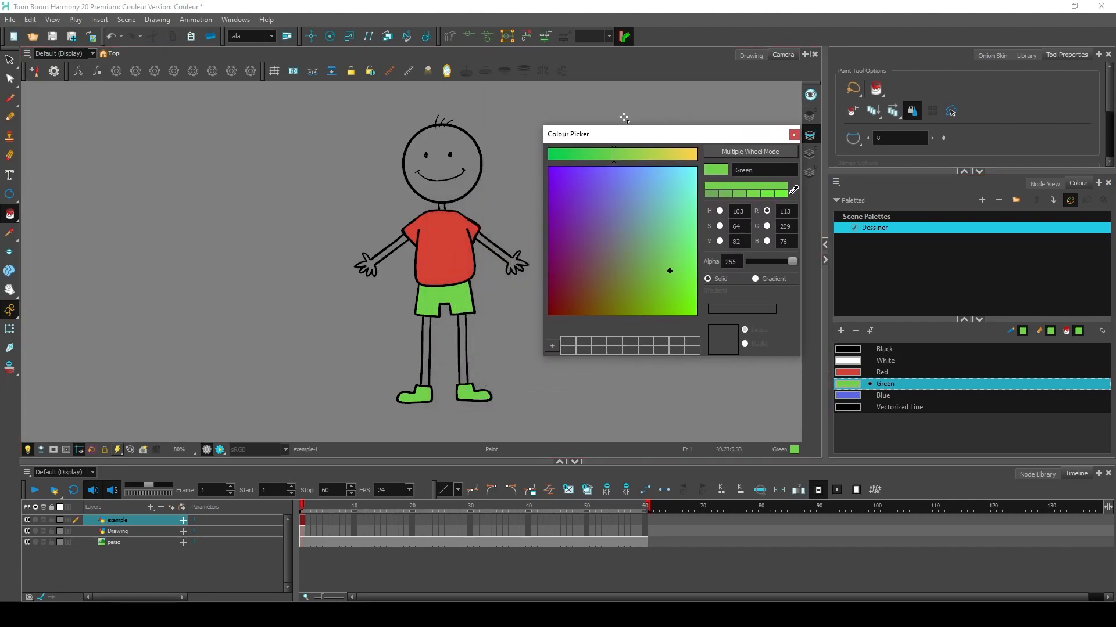
left_click(719, 211)
left_click(719, 226)
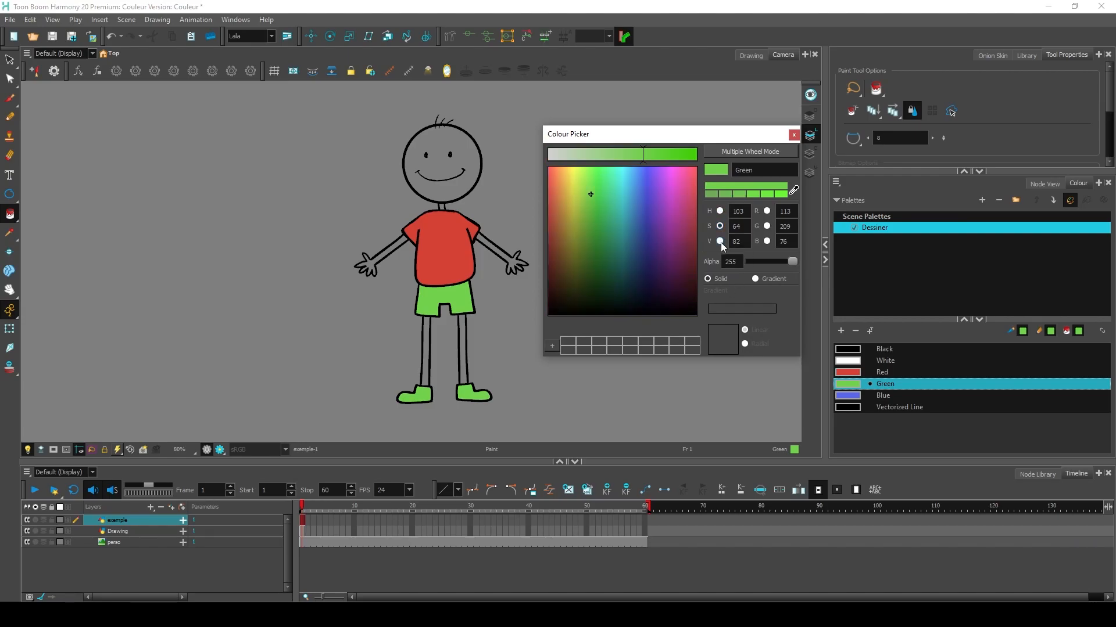
left_click(719, 241)
left_click(767, 211)
left_click(767, 226)
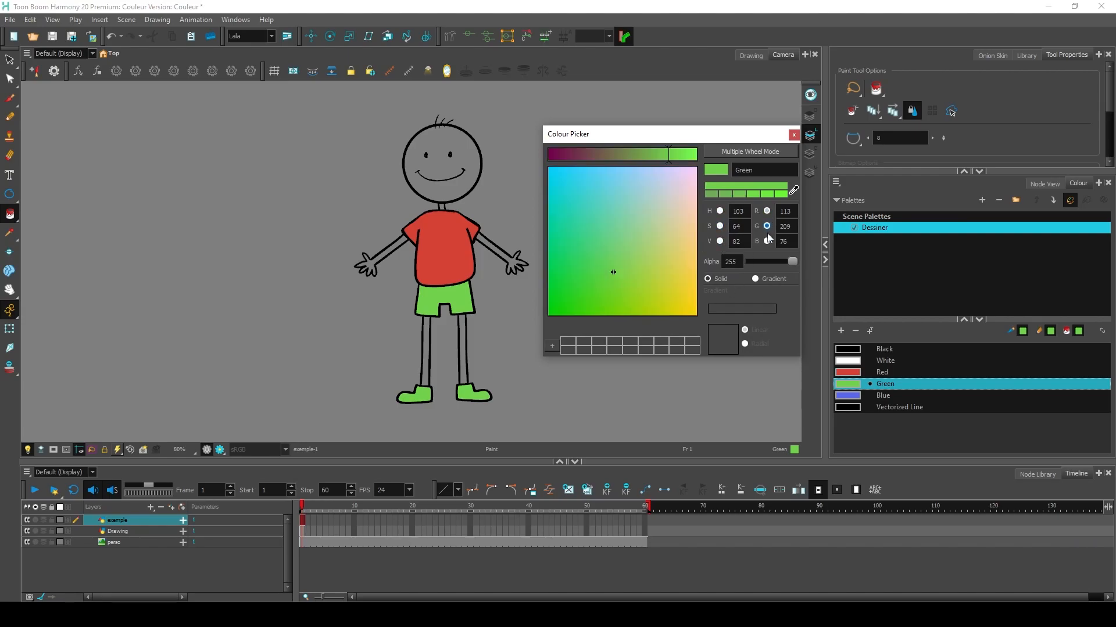
left_click(767, 241)
left_click(720, 211)
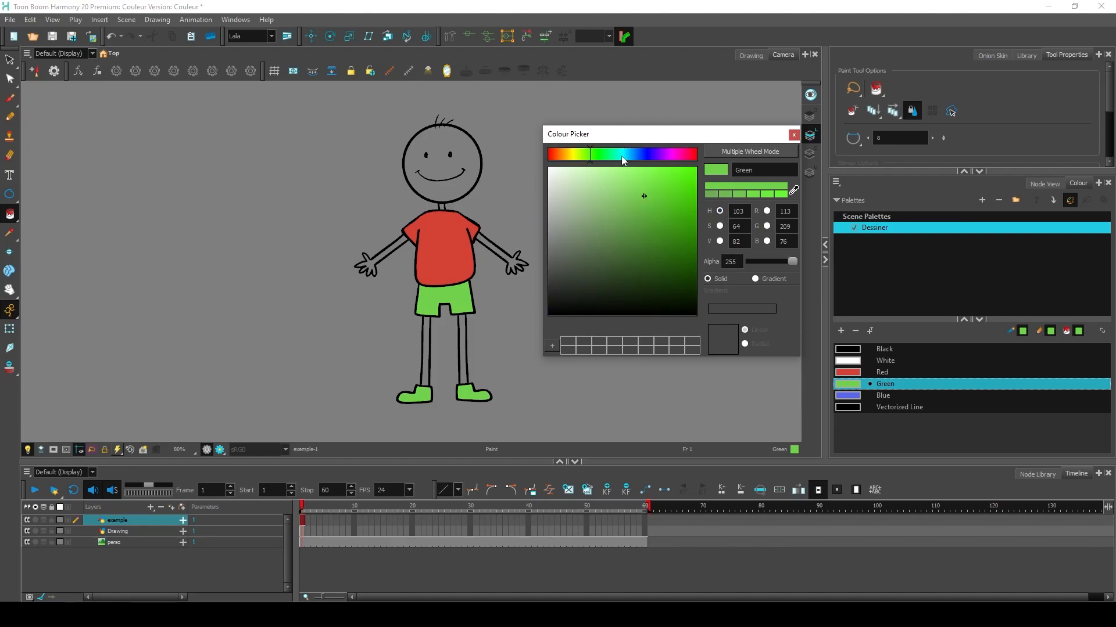
Recolour the Green swatch to a mustard yellow with H 51, S 85, V 82 and close the Colour Picker
left_click(576, 155)
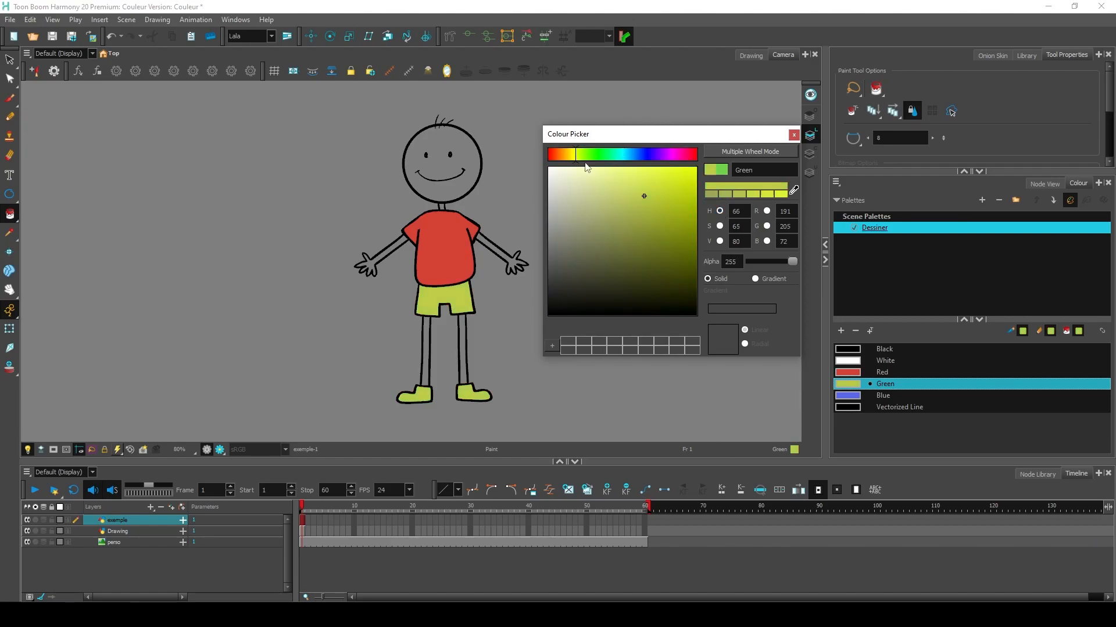
left_click(670, 209)
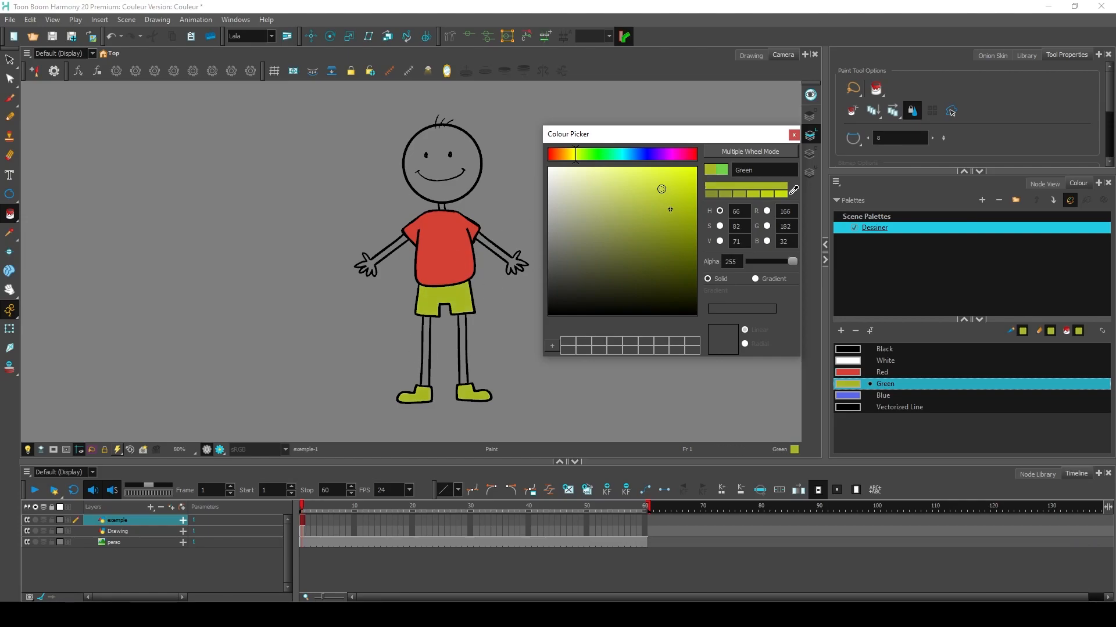
left_click(671, 183)
left_click(569, 155)
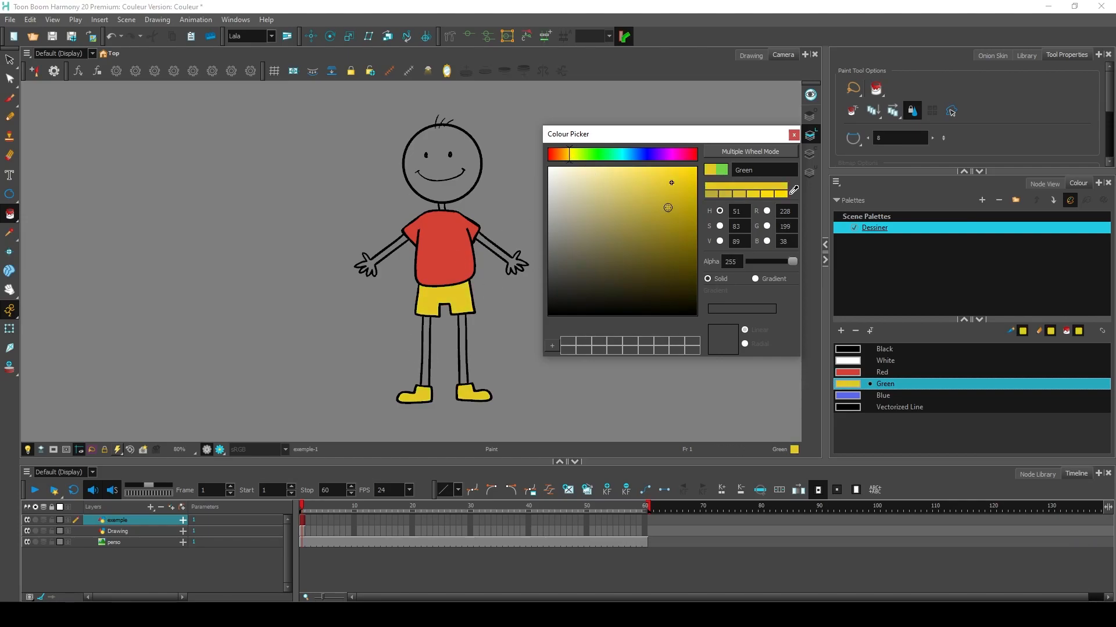
left_click(674, 193)
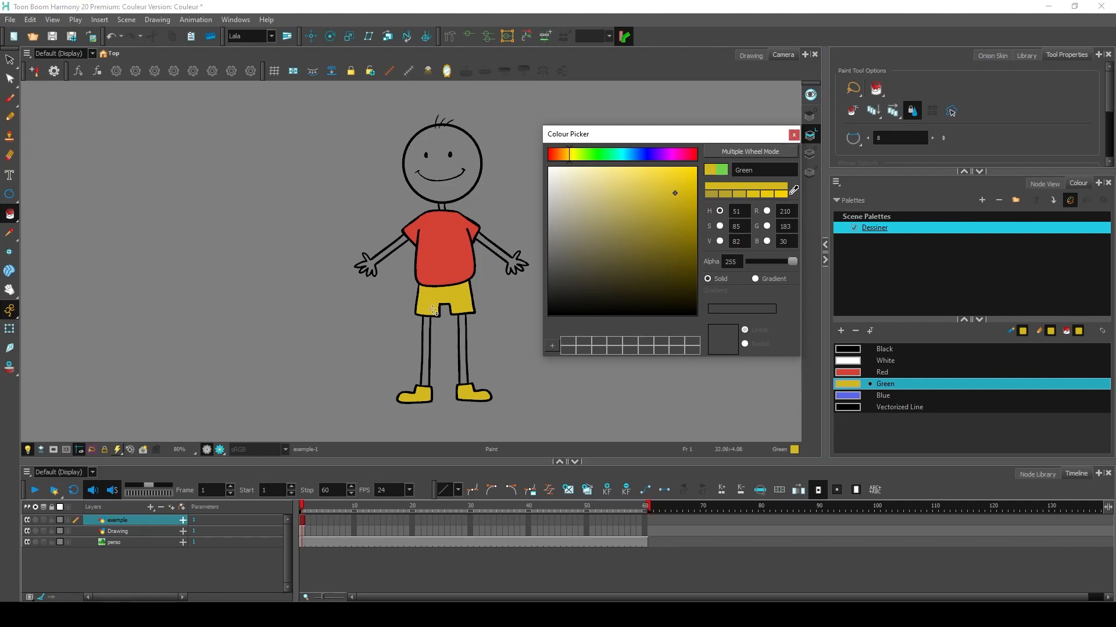
left_click(793, 135)
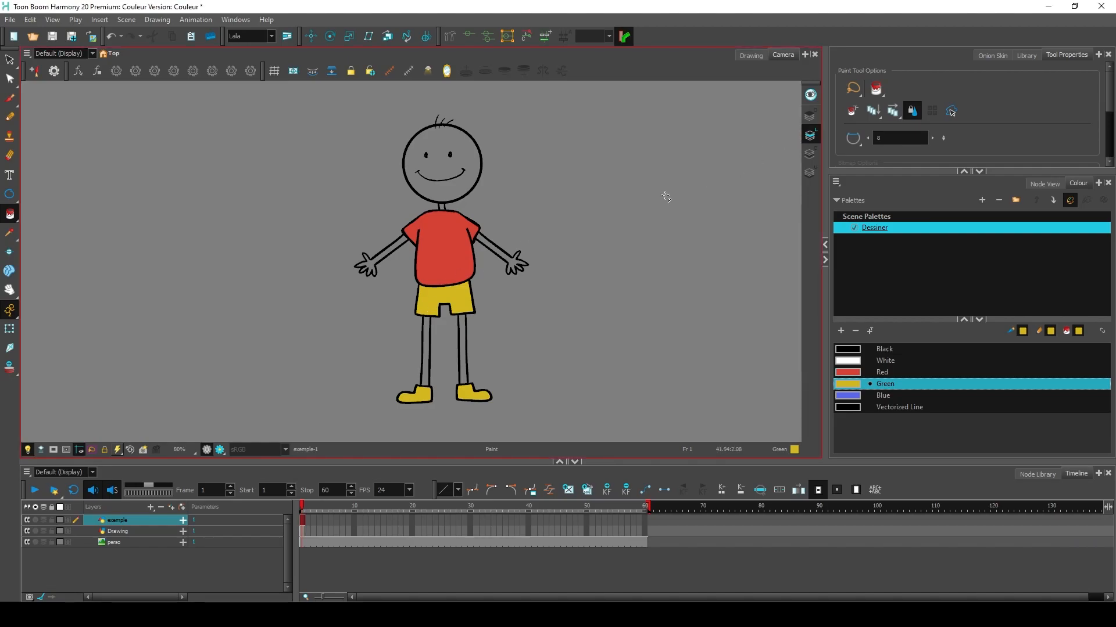
Select the yellow fill of the shorts and move it out of its outline to the area beside the character
scroll(451, 279, "up", 3)
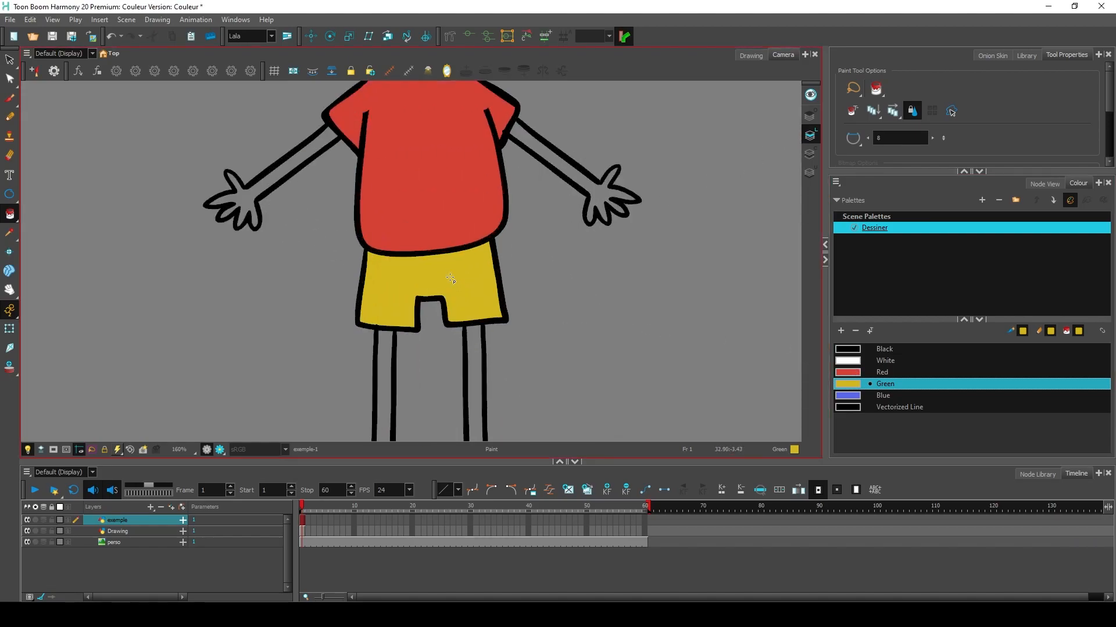
scroll(450, 280, "up", 2)
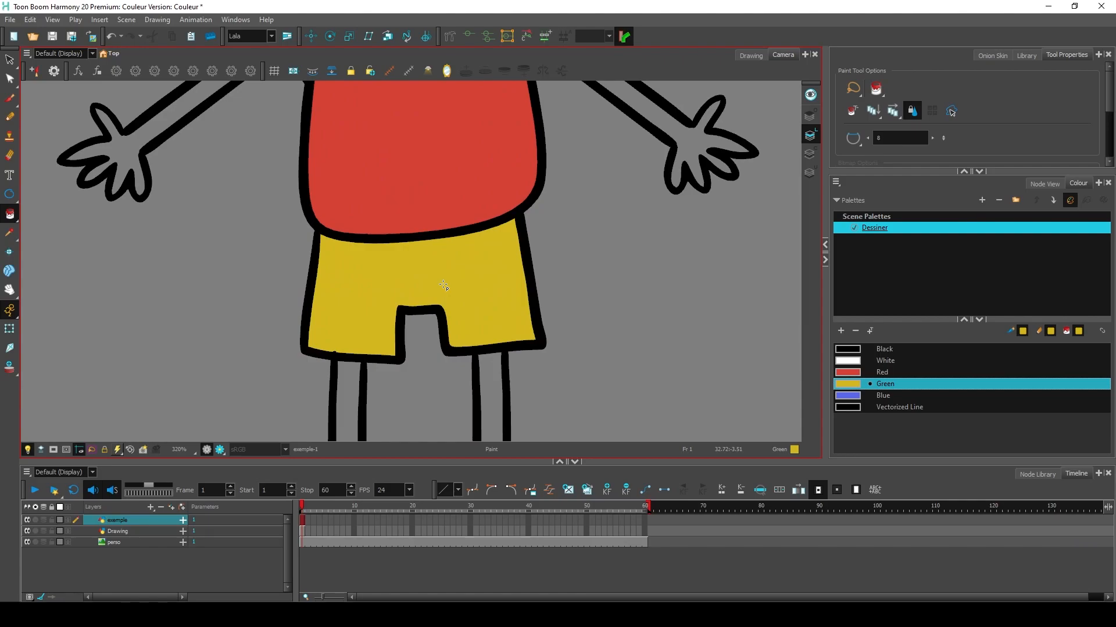
key("alt+s")
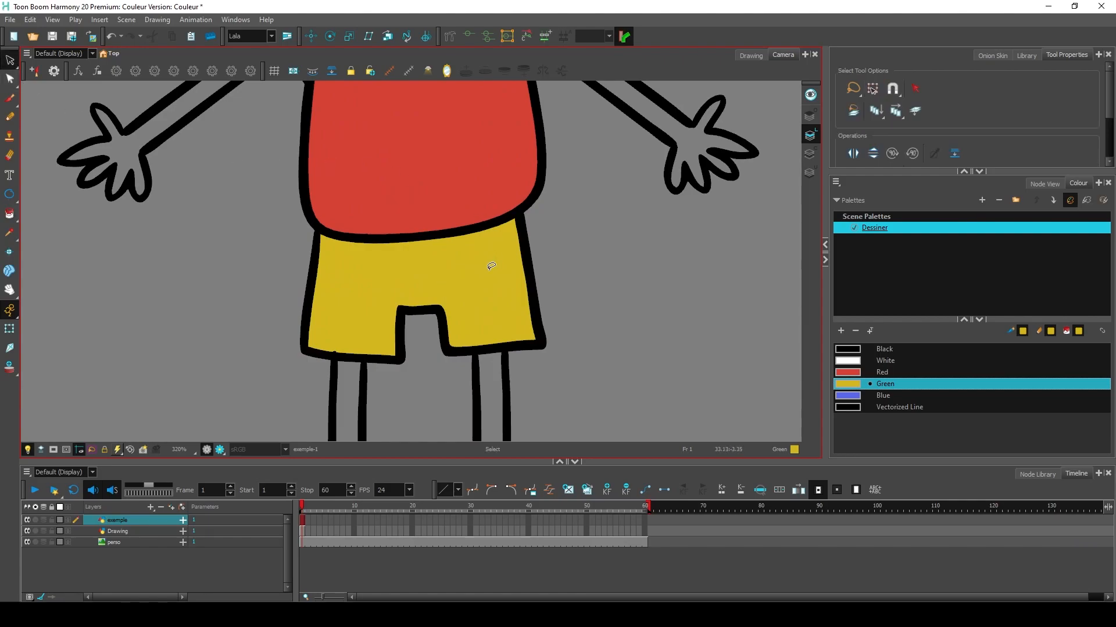
left_click(454, 271)
left_click_drag(469, 273, 733, 266)
key("space")
left_click_drag(636, 387, 570, 369)
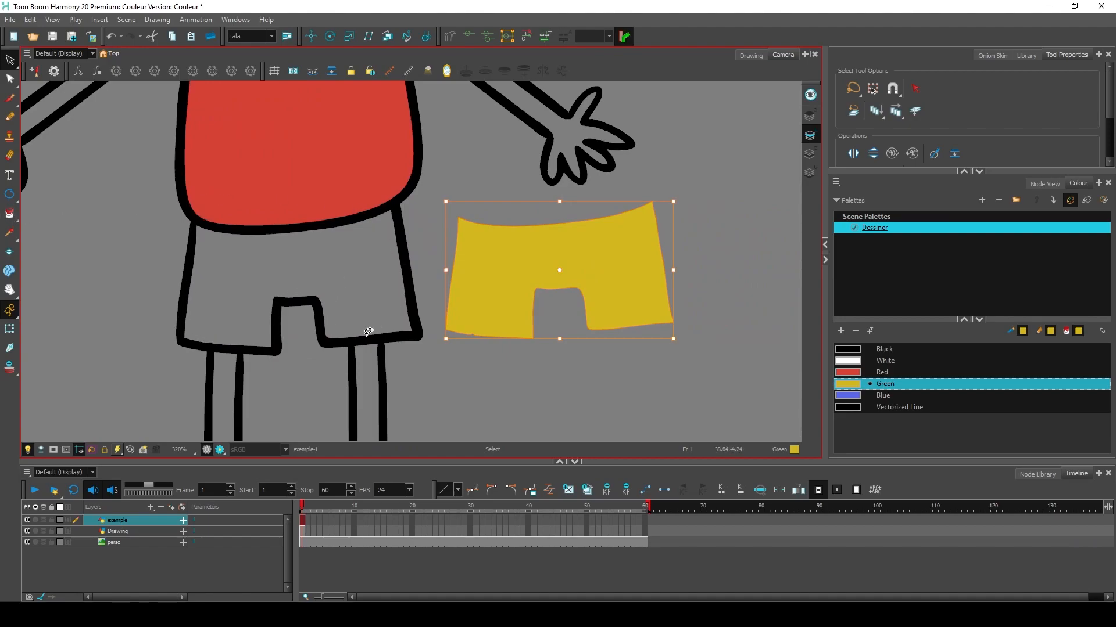
Reshape the waistline and crotch notch of the detached shorts fill with the Contour Editor
left_click(9, 79)
mouse_move(585, 222)
left_mouse_down()
mouse_move(564, 222)
mouse_move(576, 202)
left_mouse_up()
left_click_drag(489, 234, 492, 210)
left_click_drag(594, 199, 606, 199)
left_click_drag(540, 205, 540, 202)
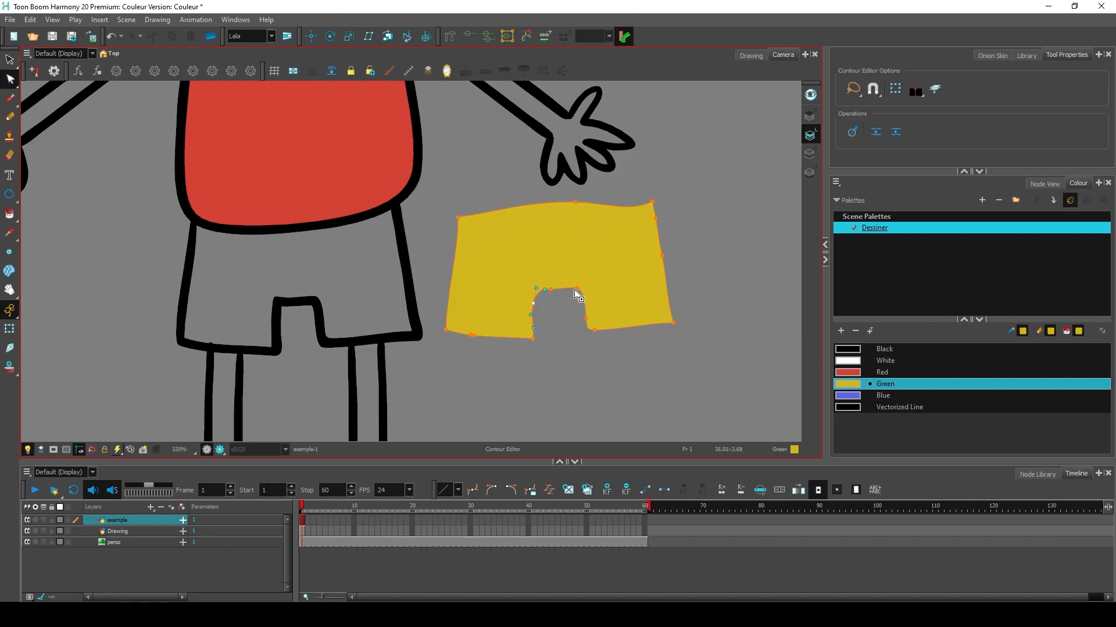
left_click_drag(575, 290, 585, 292)
left_click(652, 203)
left_click_drag(630, 214, 631, 202)
Repaint the detached shorts fill with the Blue swatch and again with the Red swatch
left_click(10, 215)
left_click(883, 395)
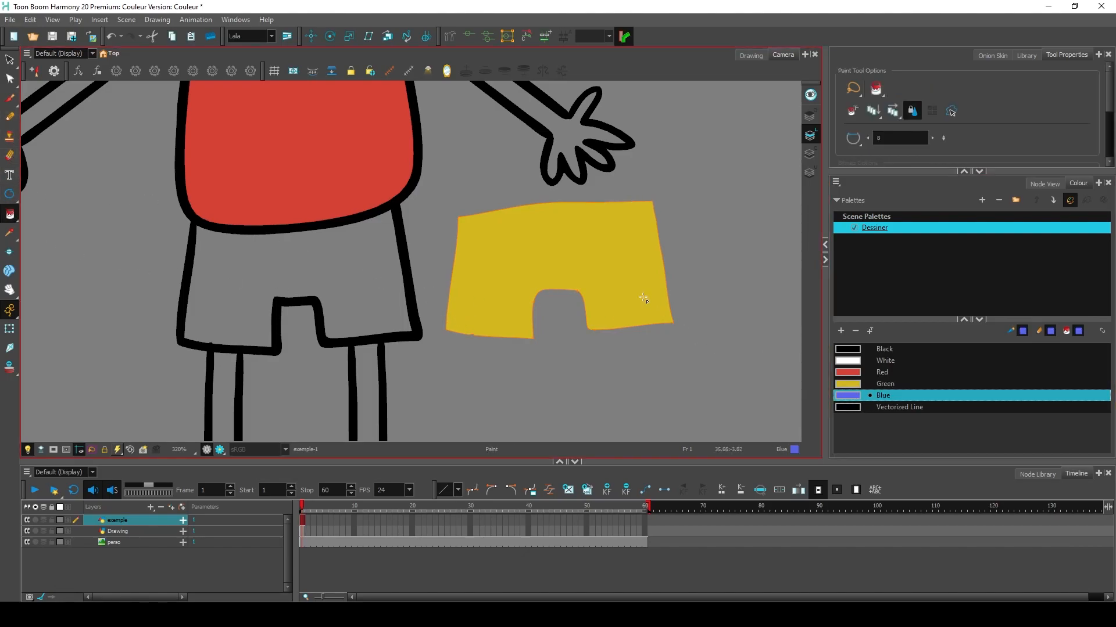
left_click(628, 295)
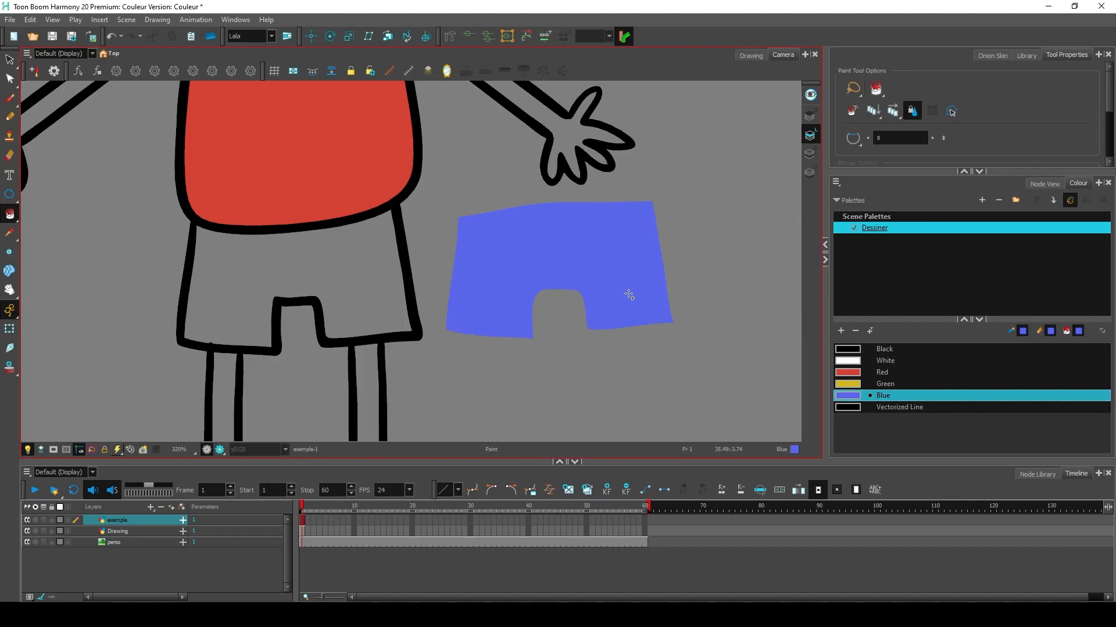
left_click(882, 371)
left_click(622, 305)
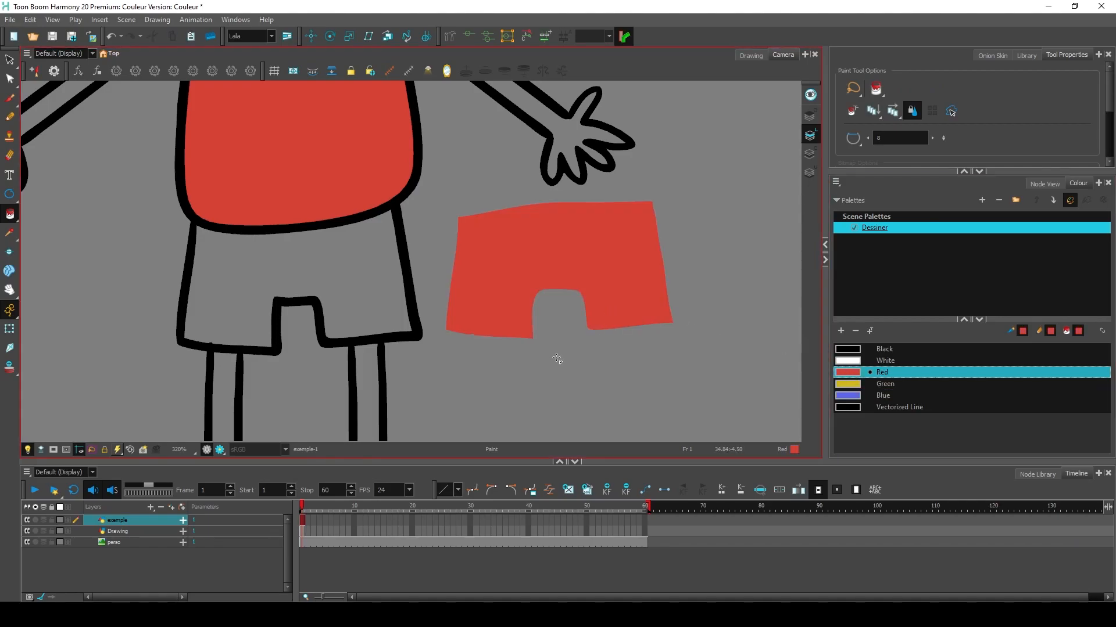
Change the Red swatch to purple by setting its hue to 285, and close the Colour Picker
double_click(848, 375)
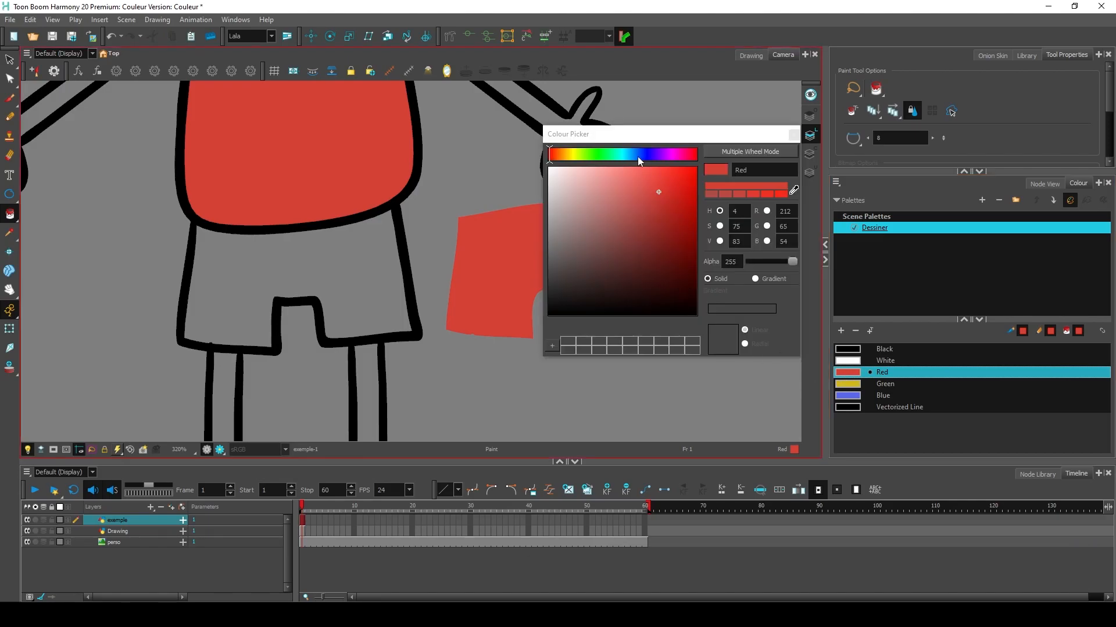
left_click(667, 154)
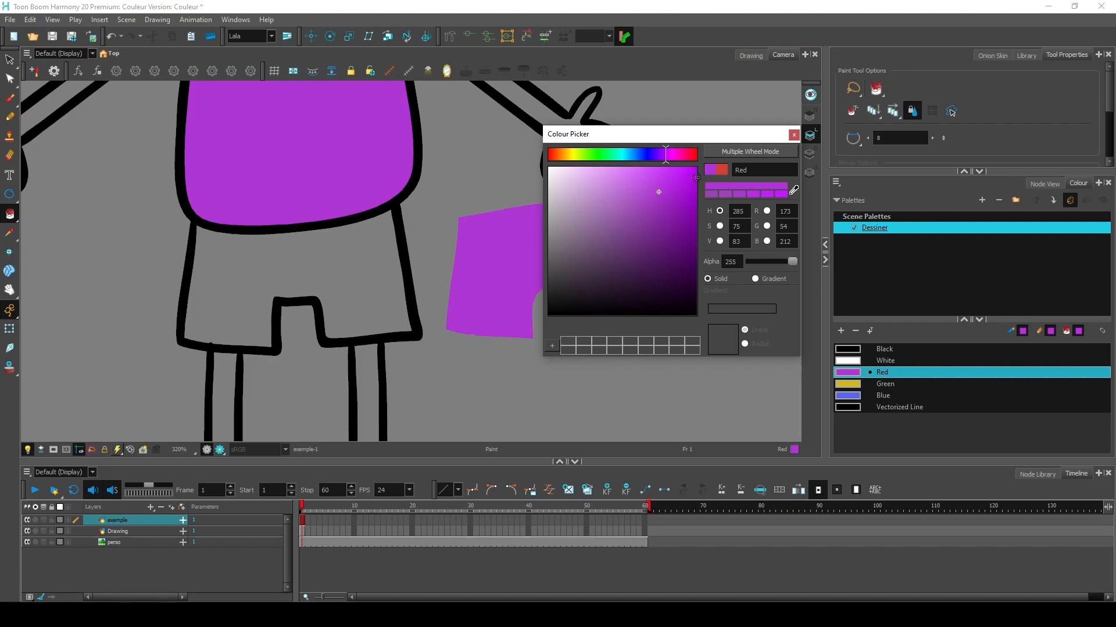
left_click(793, 134)
Try a turquoise hue of 181 on the Green swatch and undo the colour change
scroll(737, 339, "down", 5)
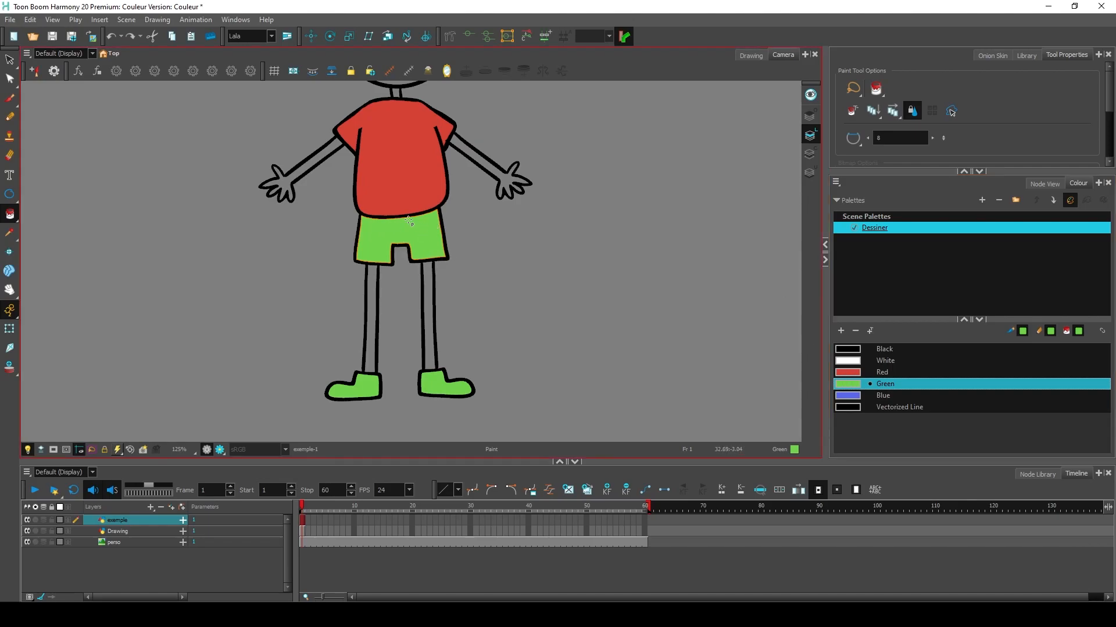
double_click(849, 384)
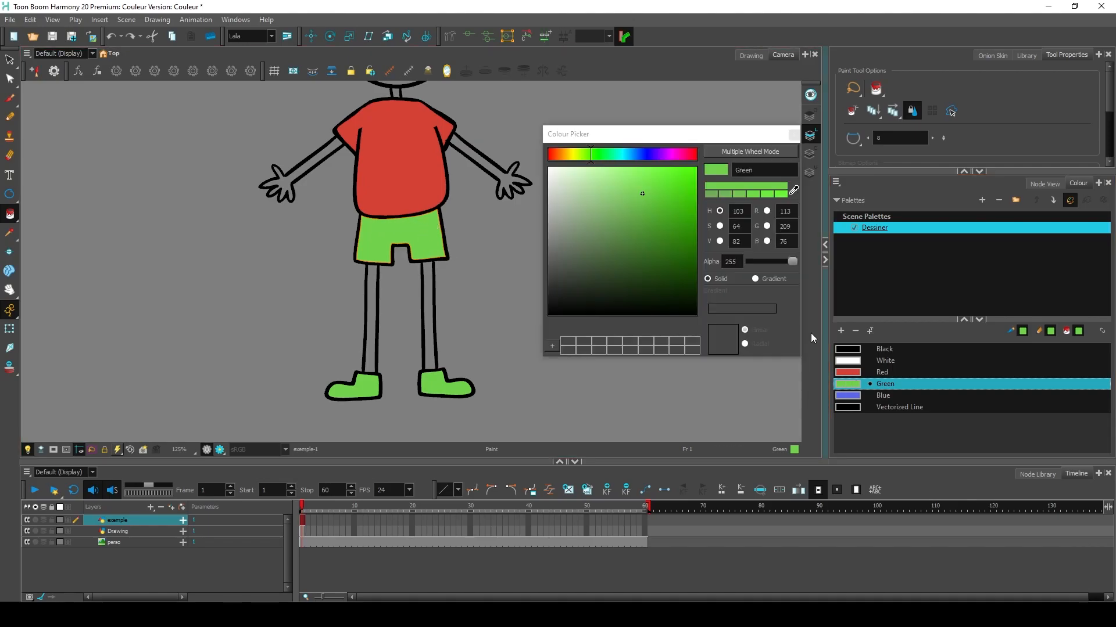
left_click(625, 161)
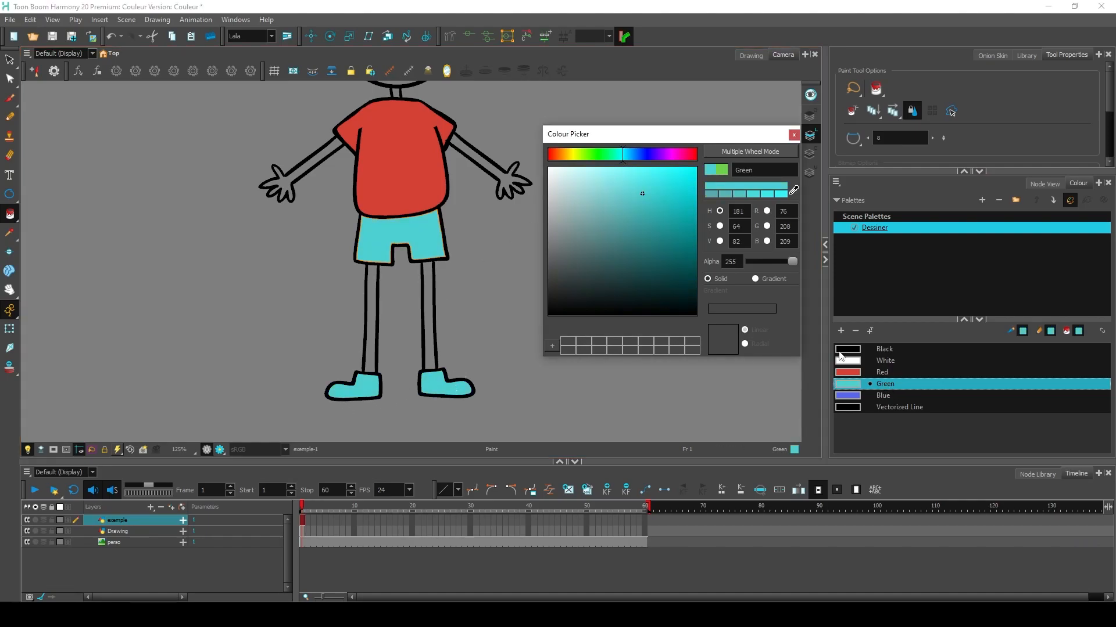
left_click(794, 136)
key("ctrl+z")
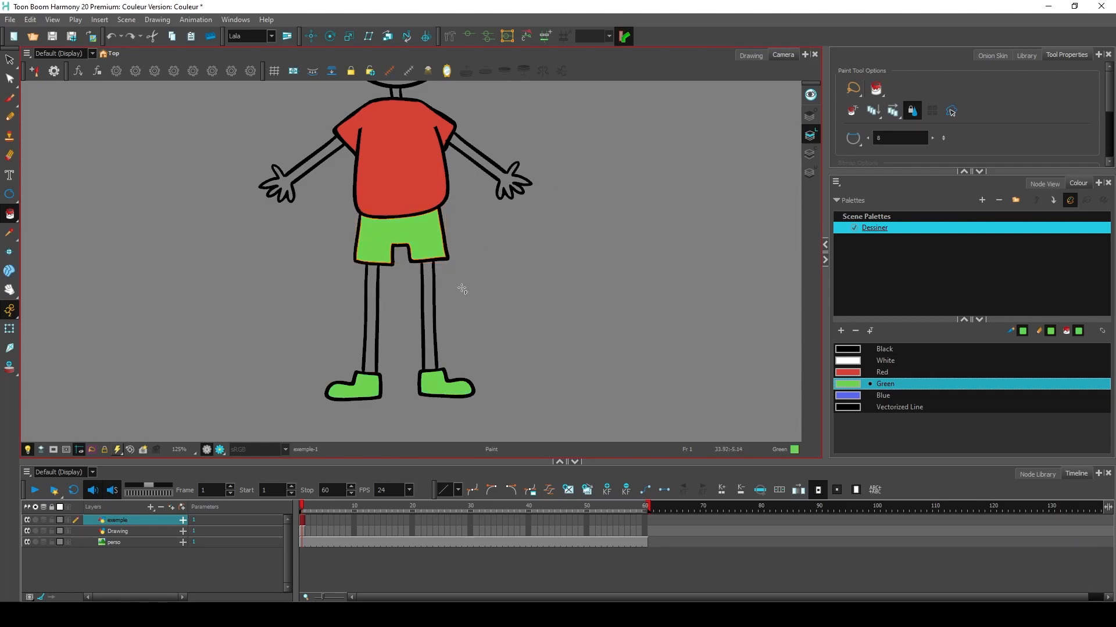
Rename the Red swatch as tshirt and the Green swatch as short, and make short the current colour
key("space")
mouse_move(436, 312)
left_mouse_down()
mouse_move(455, 331)
mouse_move(466, 316)
left_mouse_up()
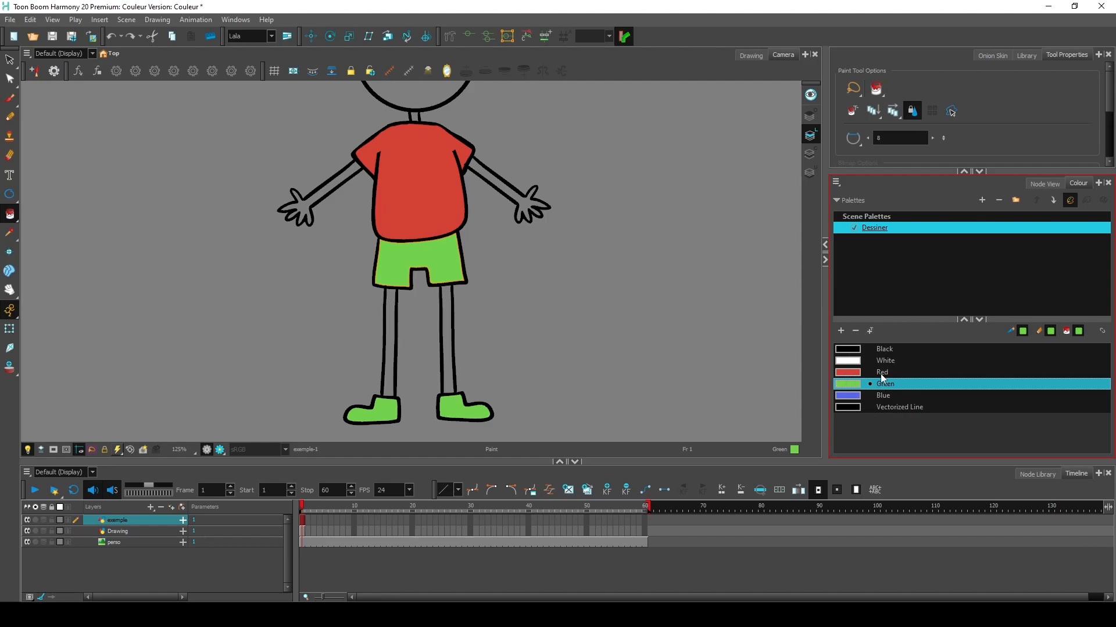
double_click(881, 373)
type("tshirt")
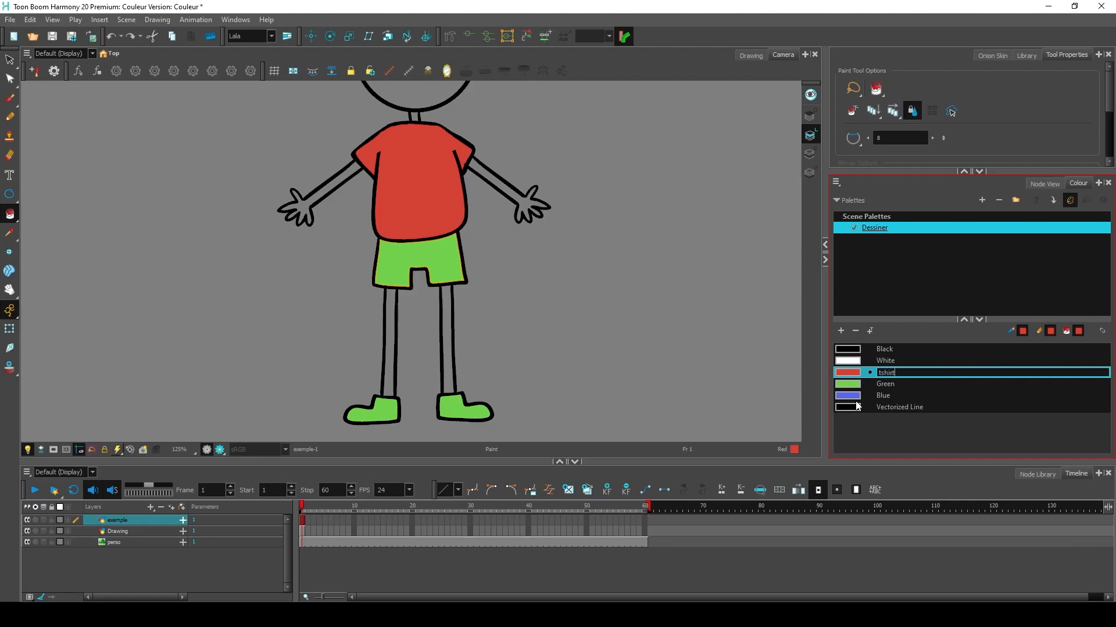
key("Tab")
type("short")
key("Tab")
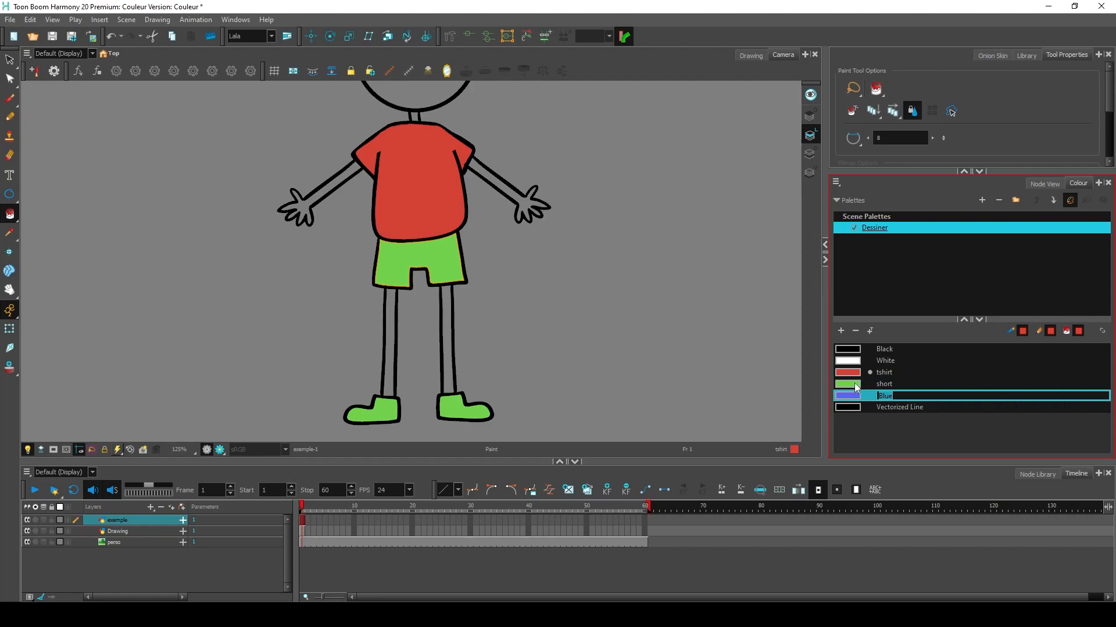
left_click(855, 386)
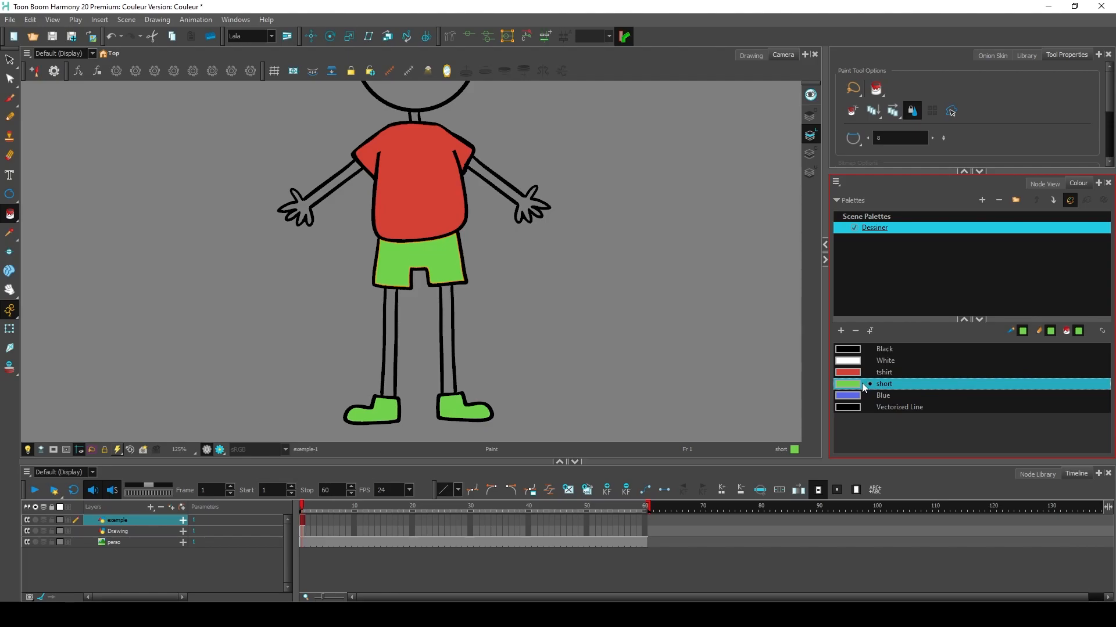
Add a purple swatch named chaussure to the palette and paint both of the character's shoes with it
left_click(862, 395)
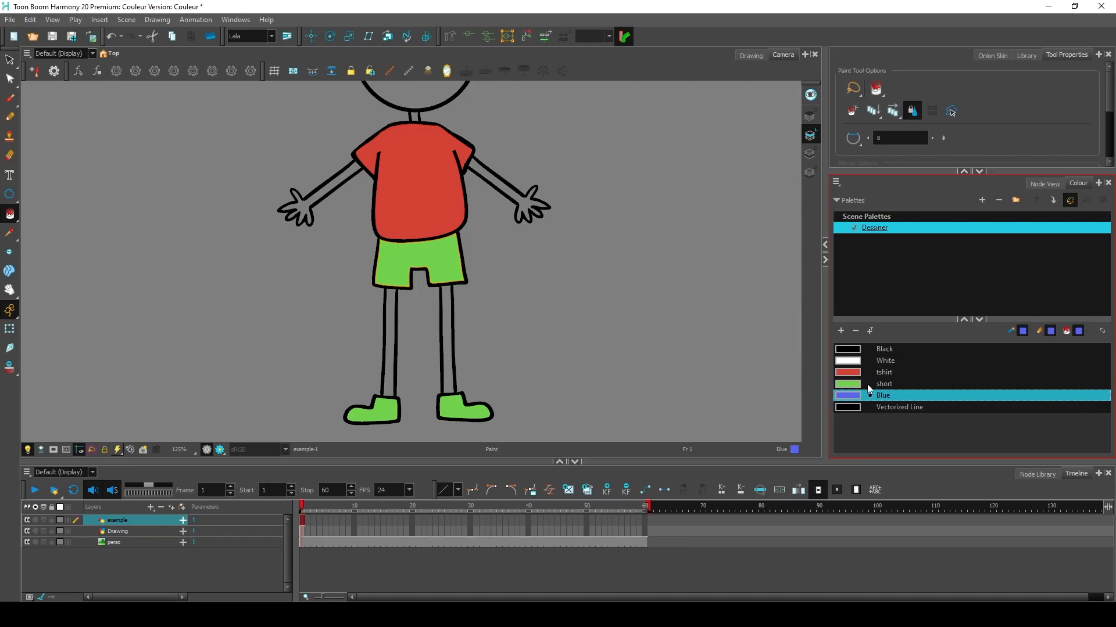
left_click(852, 388)
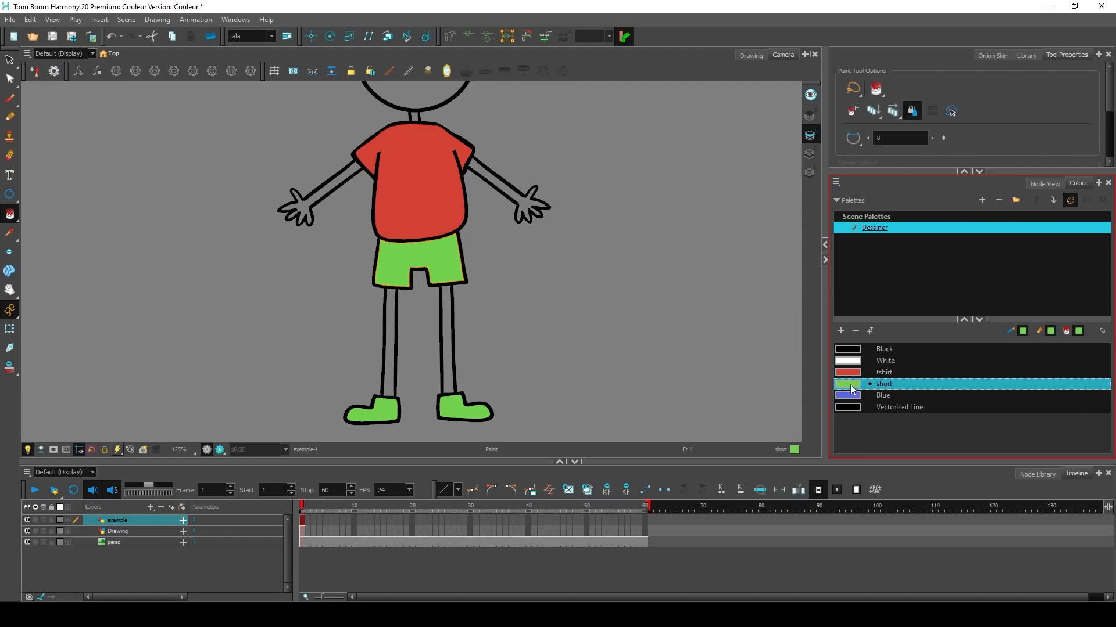
left_click(840, 330)
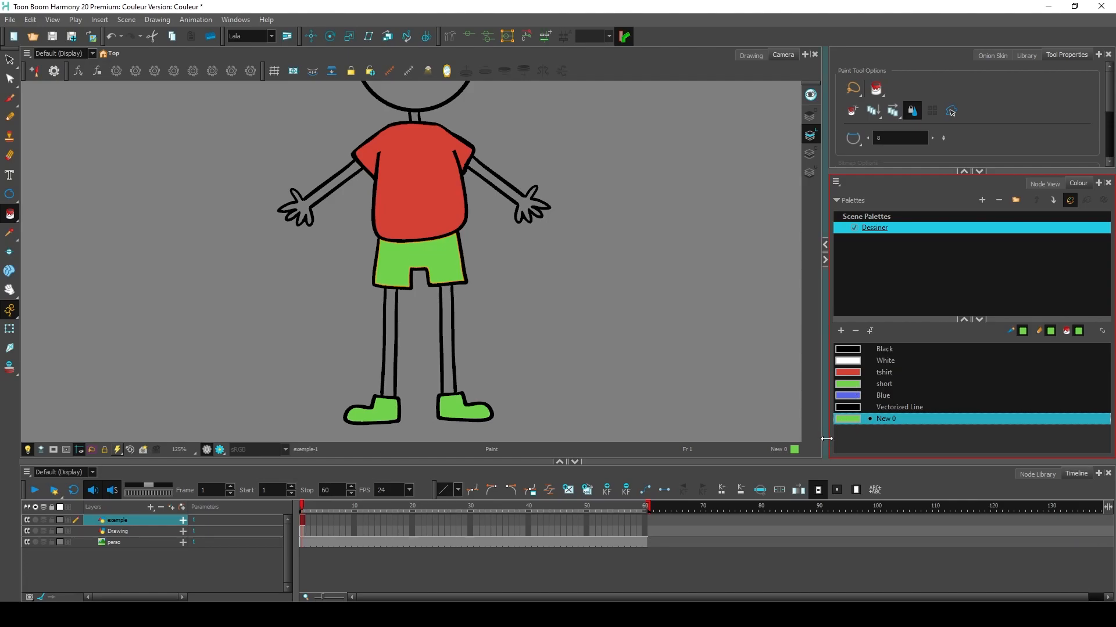
double_click(848, 419)
left_click(638, 155)
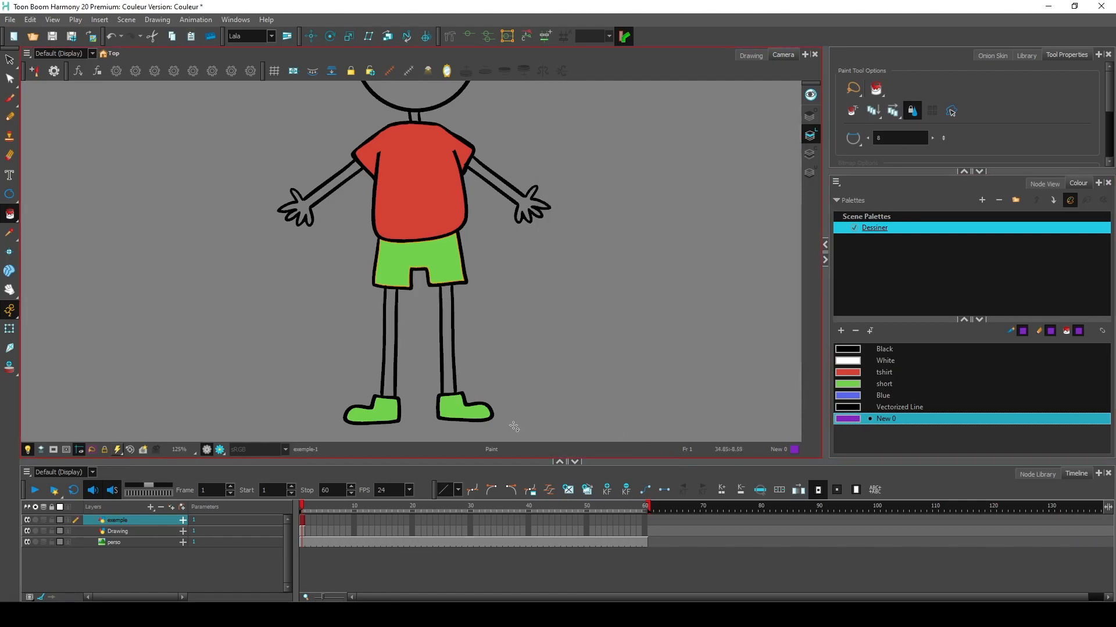
left_click(462, 413)
left_click(372, 411)
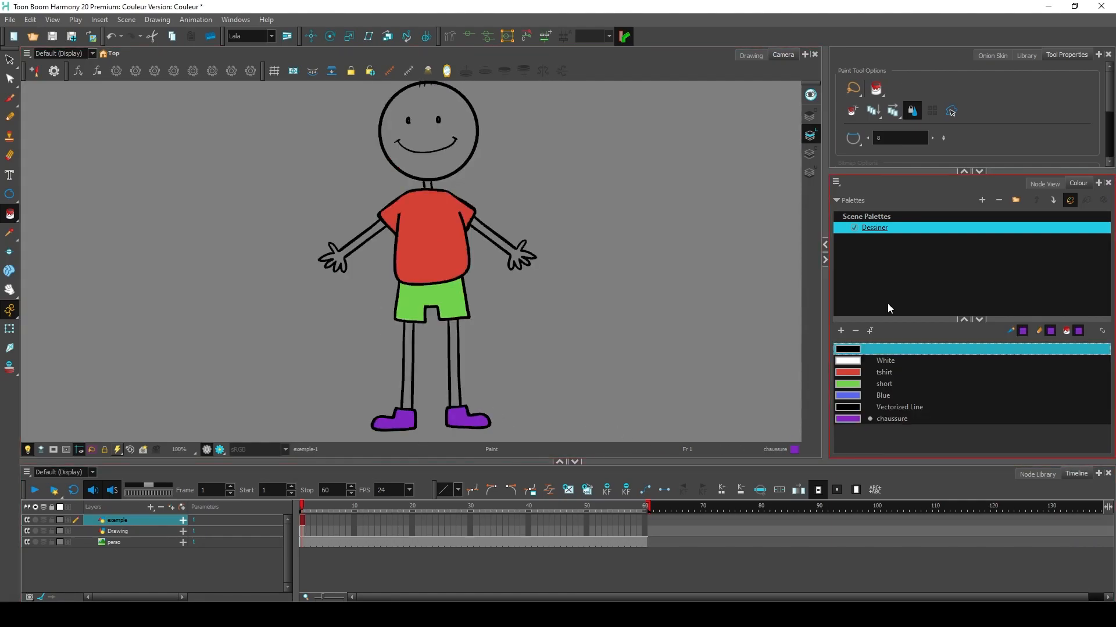
Add four new swatches to the palette based on the tshirt colour
left_click(856, 372)
left_click(840, 331)
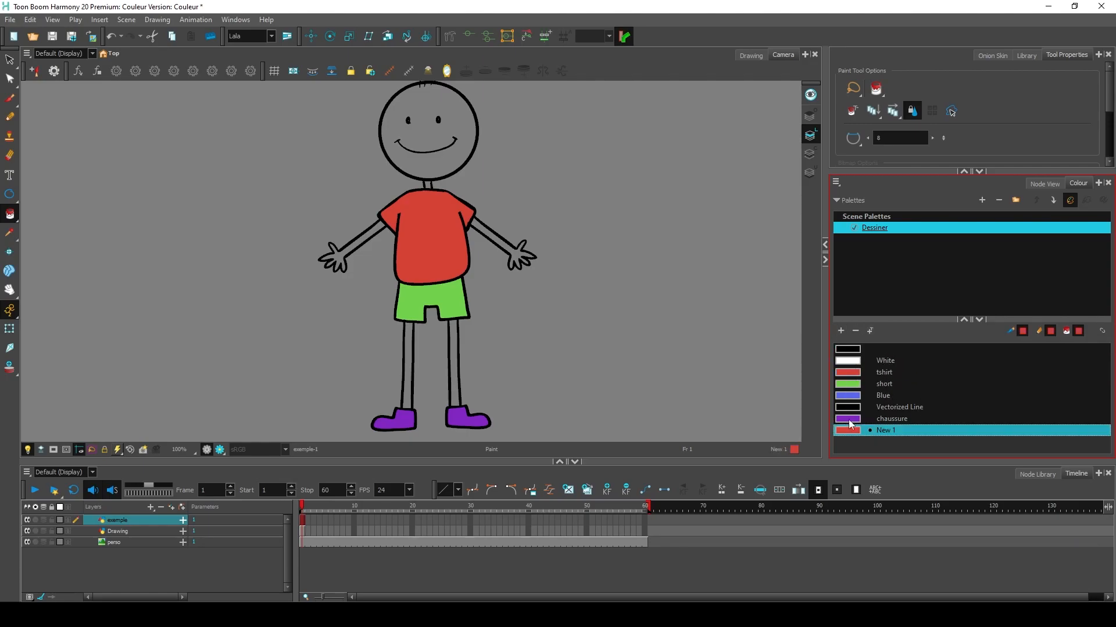
left_click(840, 332)
left_click(840, 331)
left_click(840, 331)
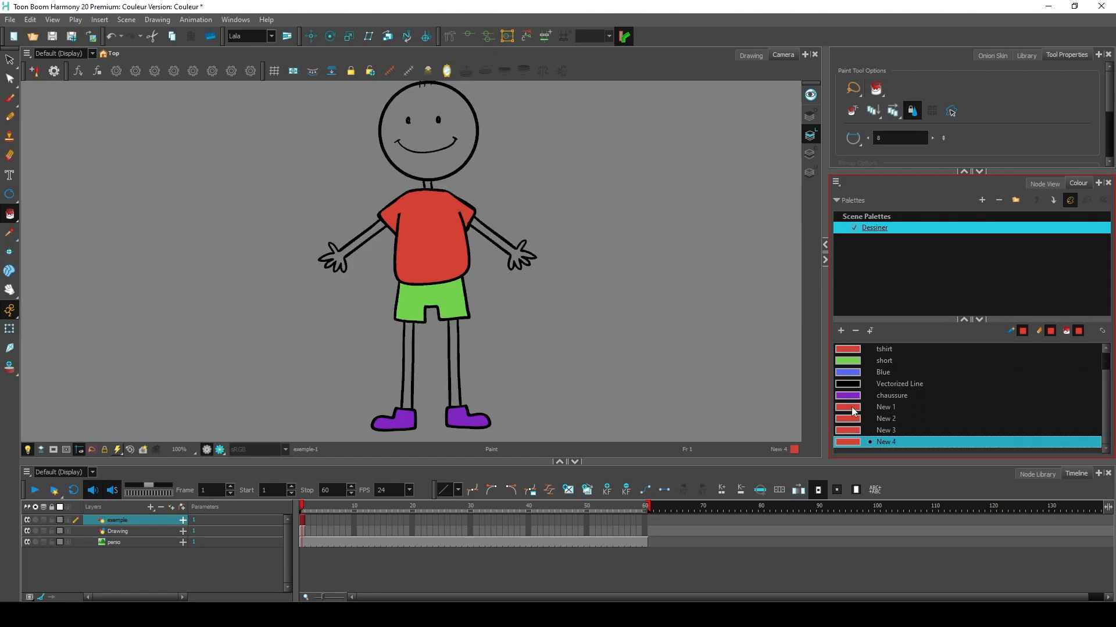
Delete the last three of the newly added red swatches from the palette
left_click(855, 331)
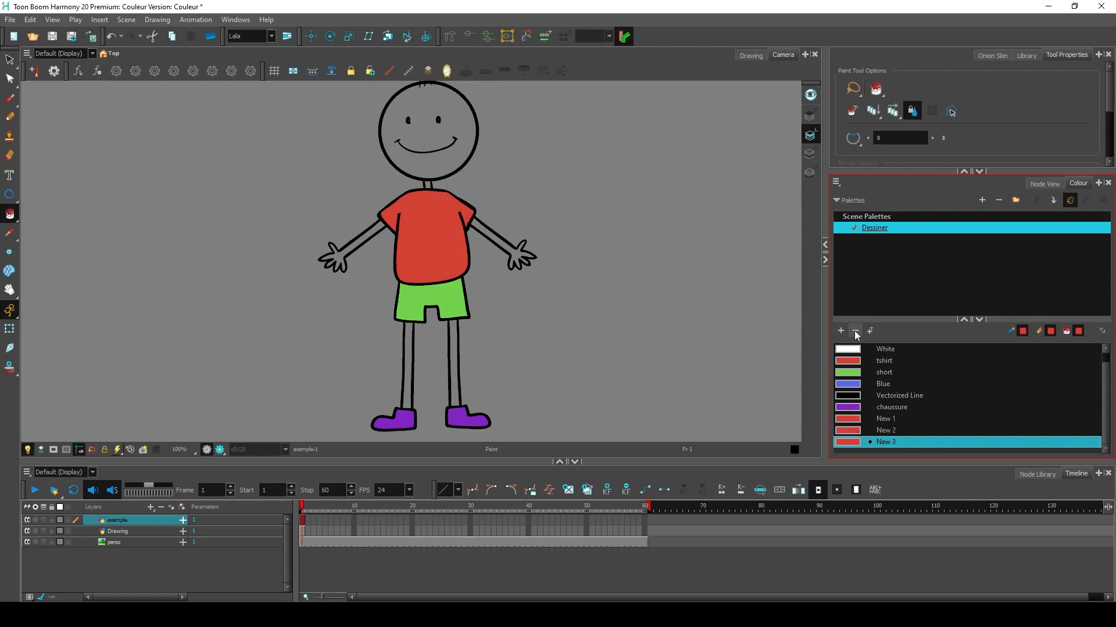
left_click(854, 331)
left_click(855, 331)
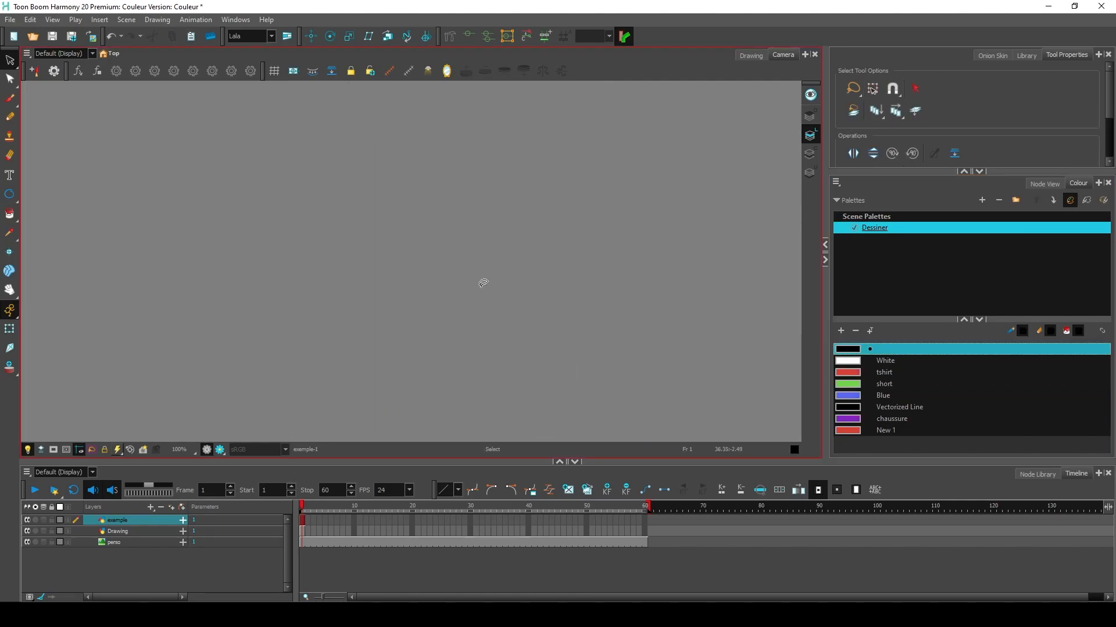
Delete the example layer and turn off the light table to show the reference portrait in full colour
scroll(480, 280, "down", 3)
left_click_drag(393, 298, 889, 288)
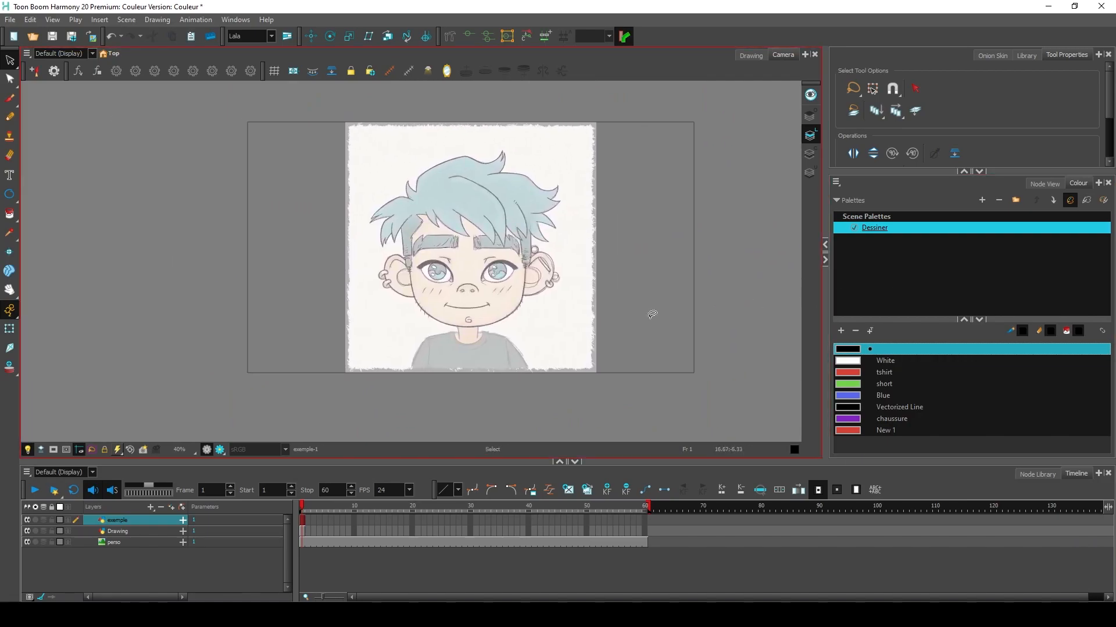
scroll(463, 251, "up", 3)
left_click_drag(579, 235, 569, 275)
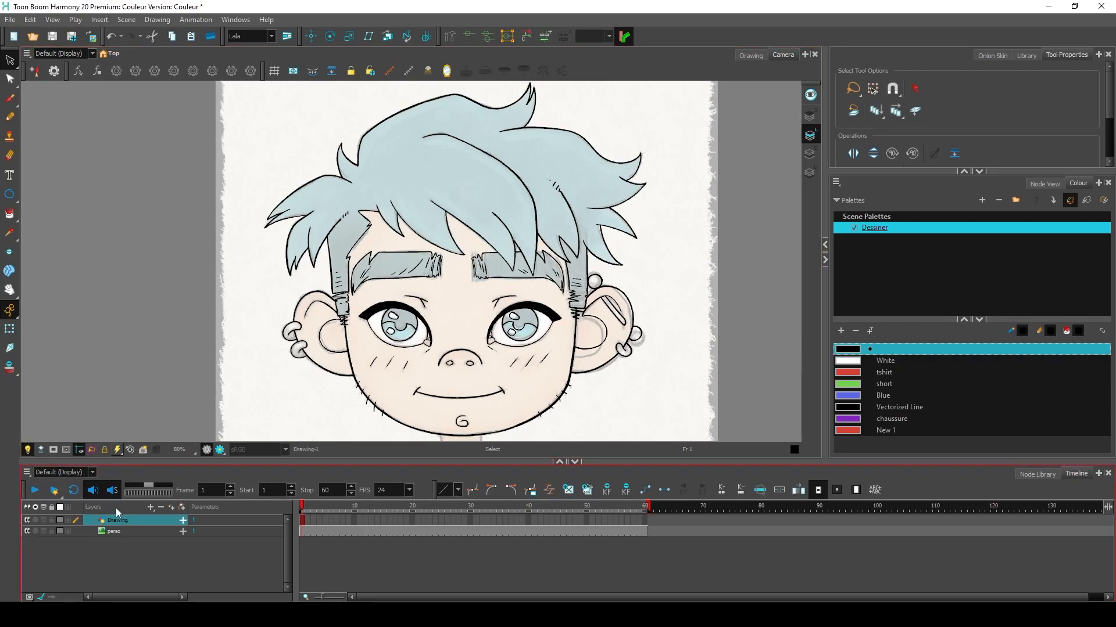
left_click(27, 451)
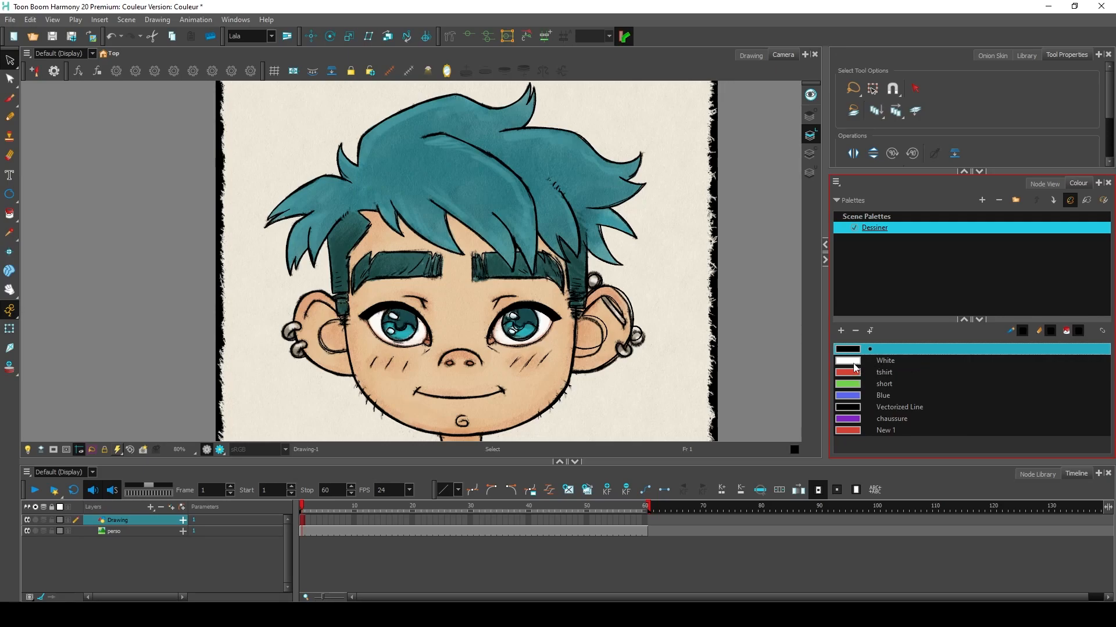
Delete all swatches from White to New 1, keeping only the black one at the start of the palette
left_click(854, 366)
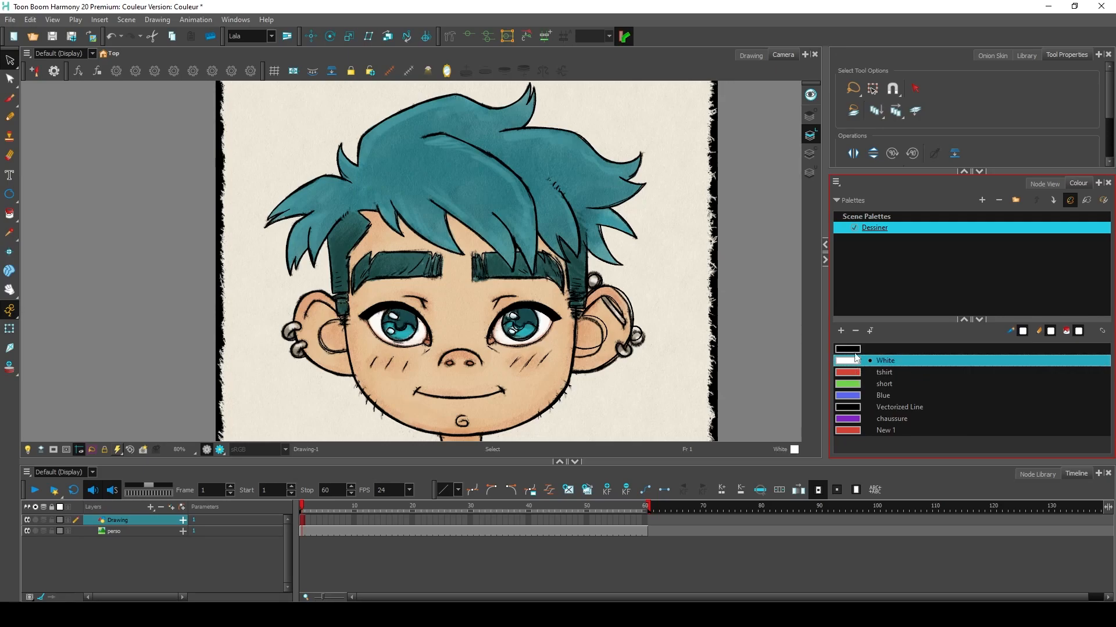
left_click(858, 430, "shift")
left_click(855, 330)
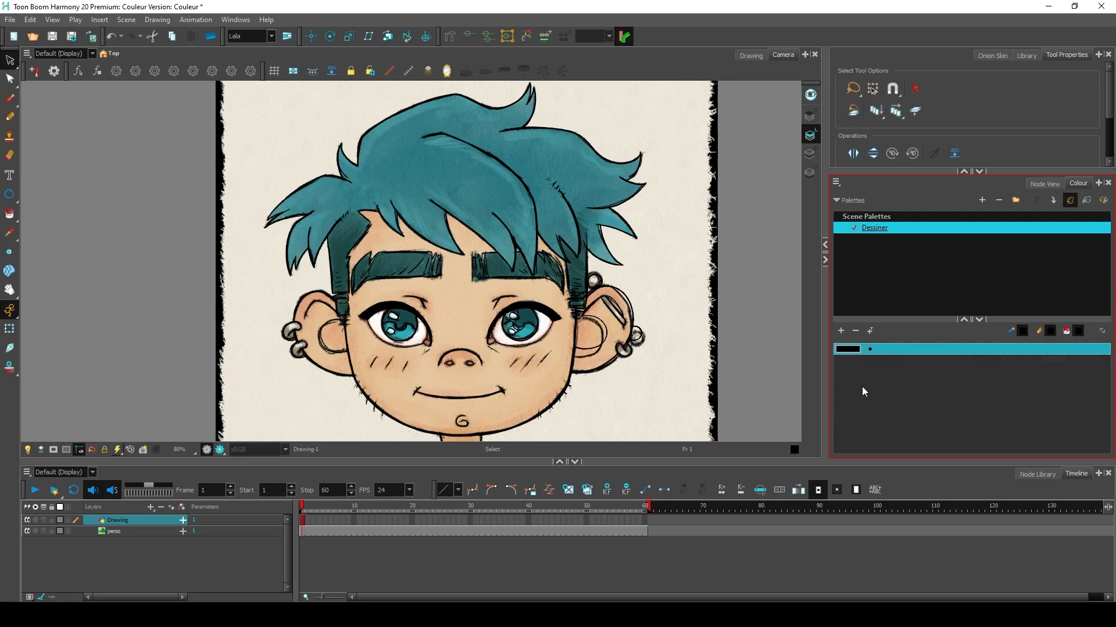
Add a new swatch to the palette and rename it peau
left_click(841, 330)
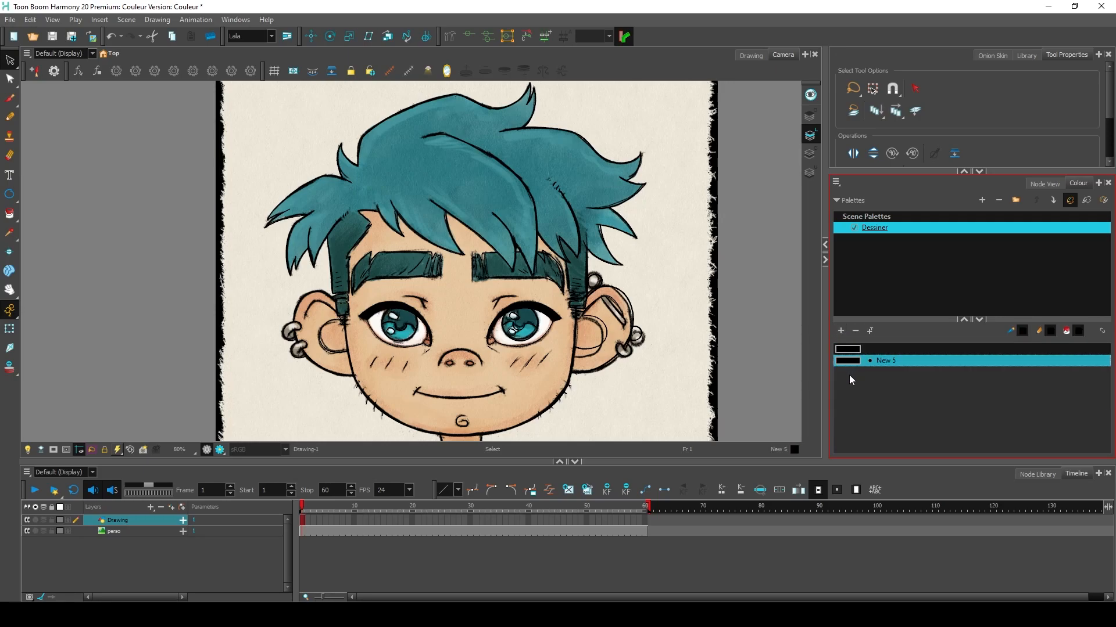
double_click(850, 363)
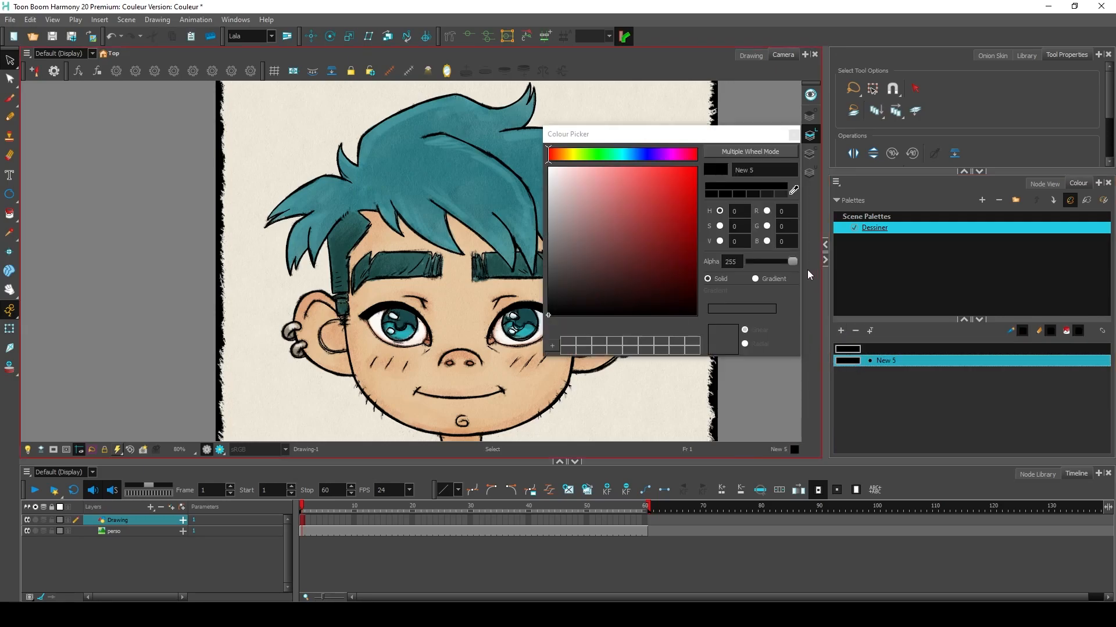
left_click(793, 134)
double_click(891, 360)
type("p")
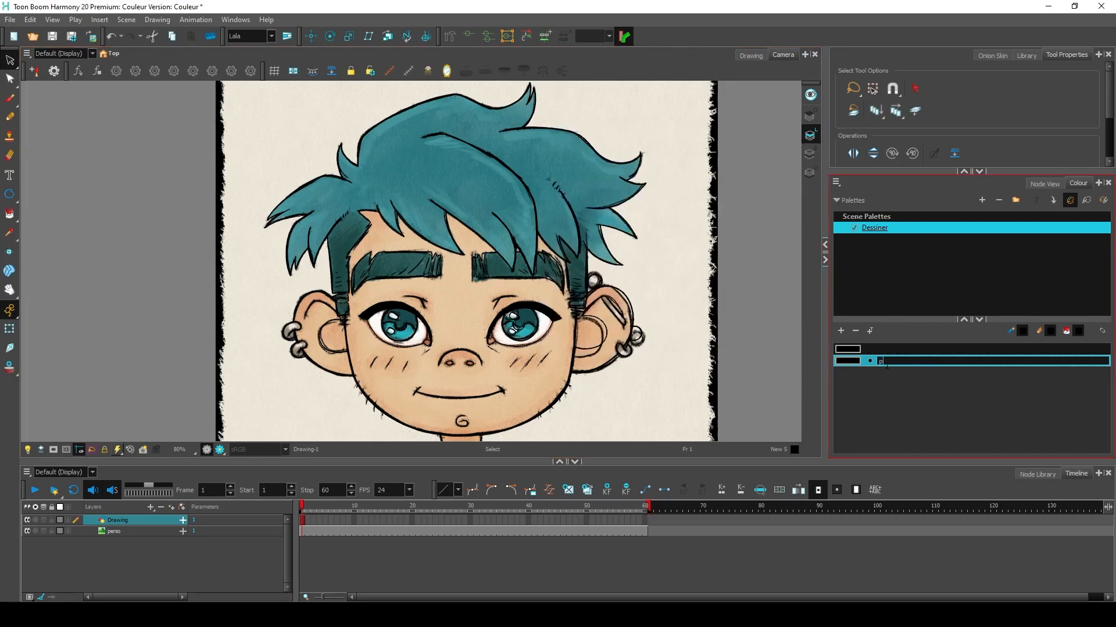
type("eau")
key("Return")
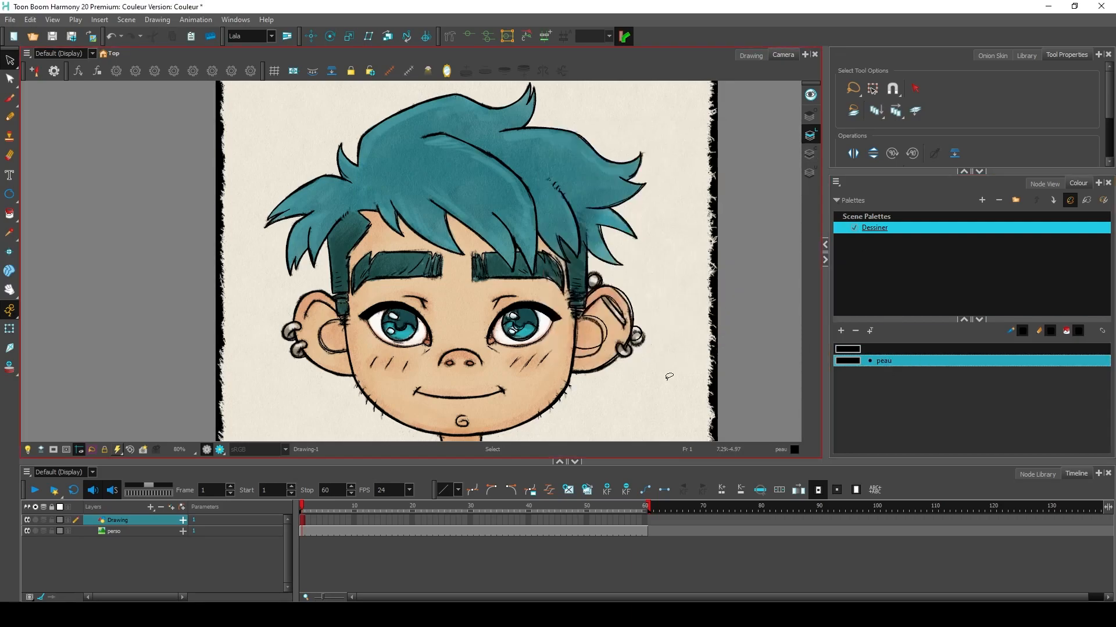
Try to sample the portrait's hair with the Colour Eyedropper, and make peau the current swatch
left_click(11, 235)
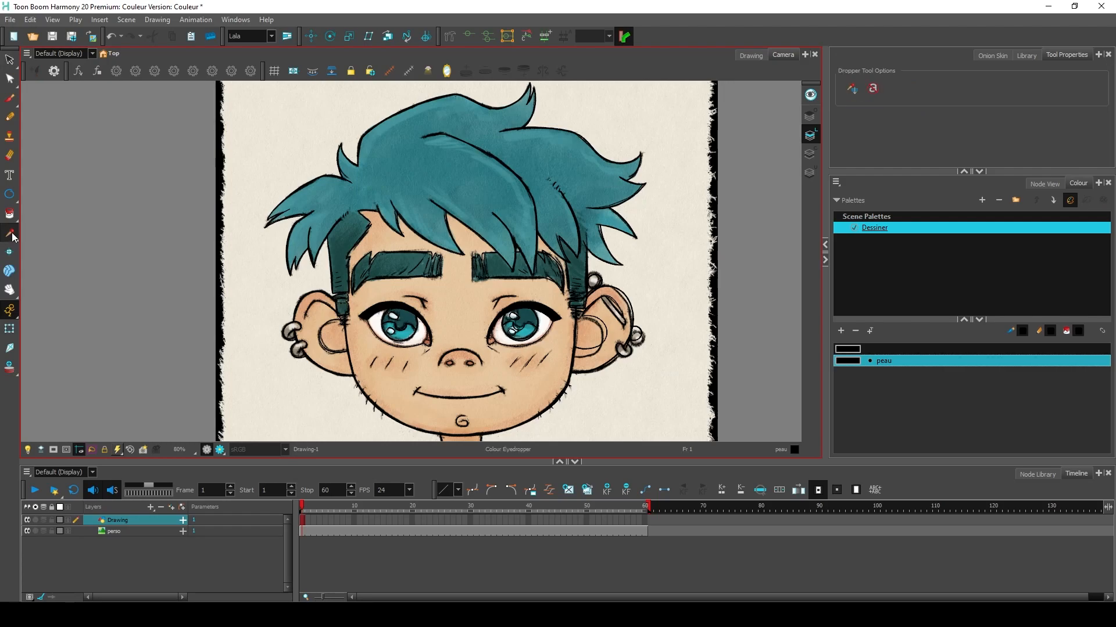
left_click(351, 197)
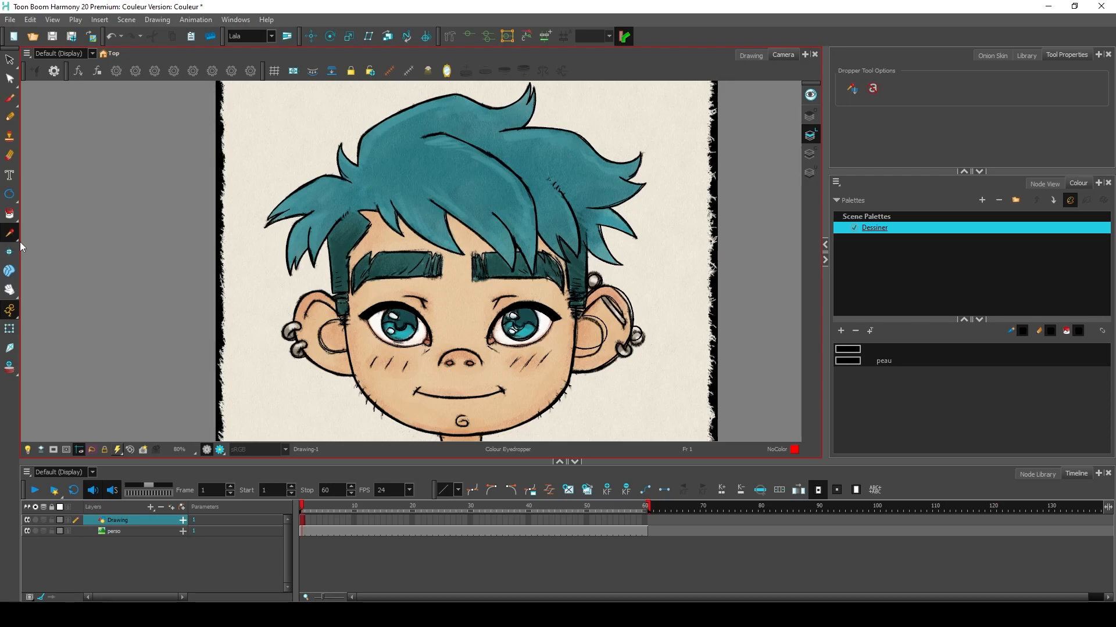
left_click(849, 360)
Sample the fills of the red and blue circles beside the portrait with the Colour Eyedropper
left_click_drag(560, 333, 220, 286)
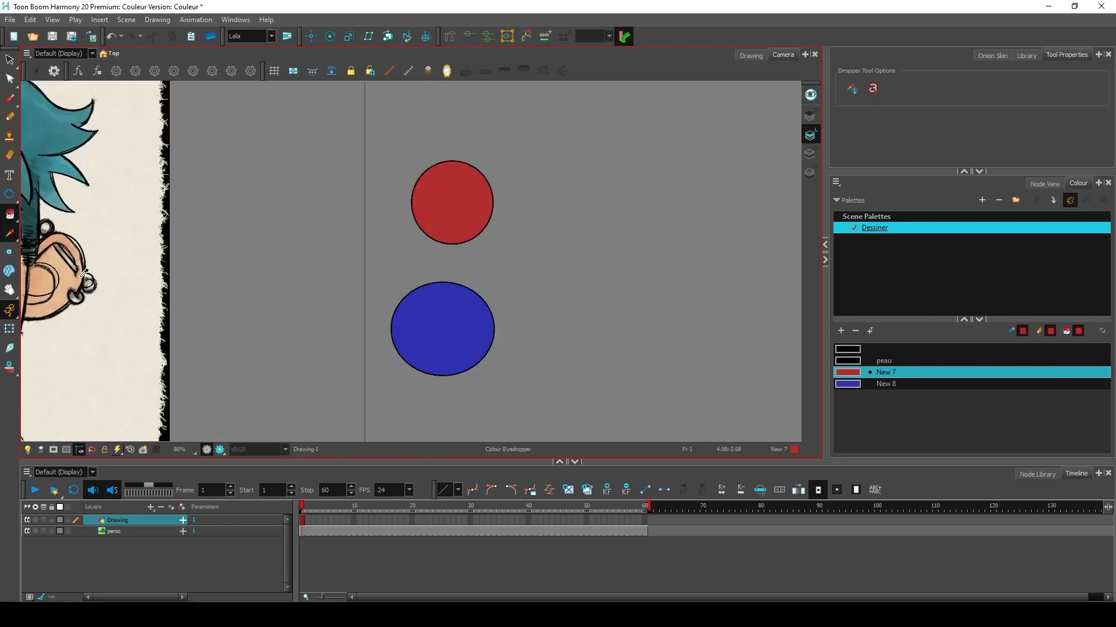
left_click_drag(137, 232, 214, 244)
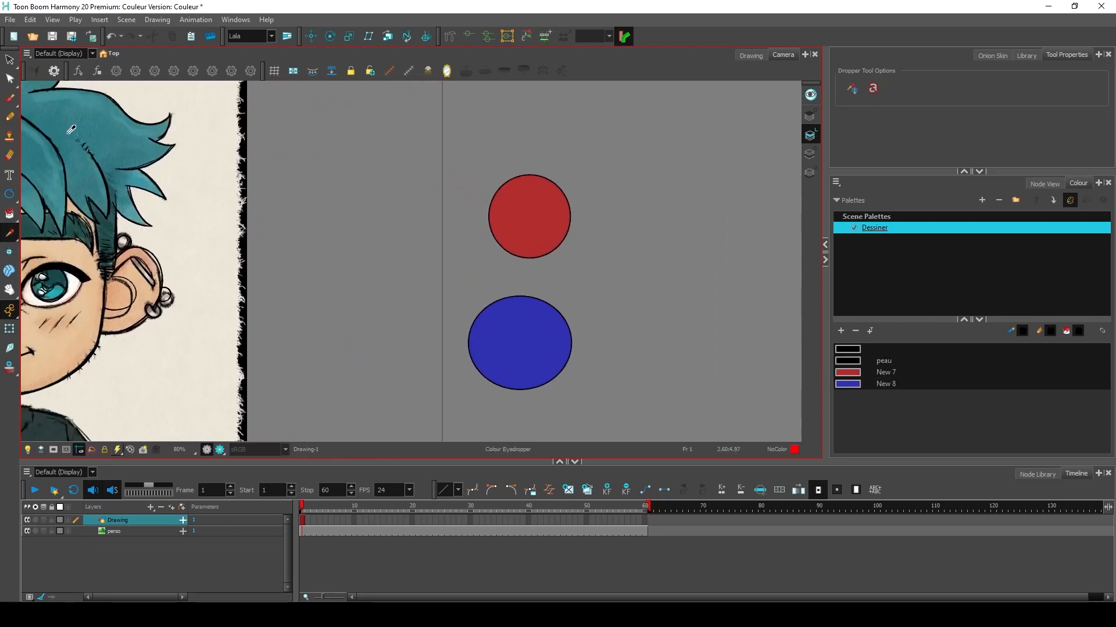
left_click(530, 214)
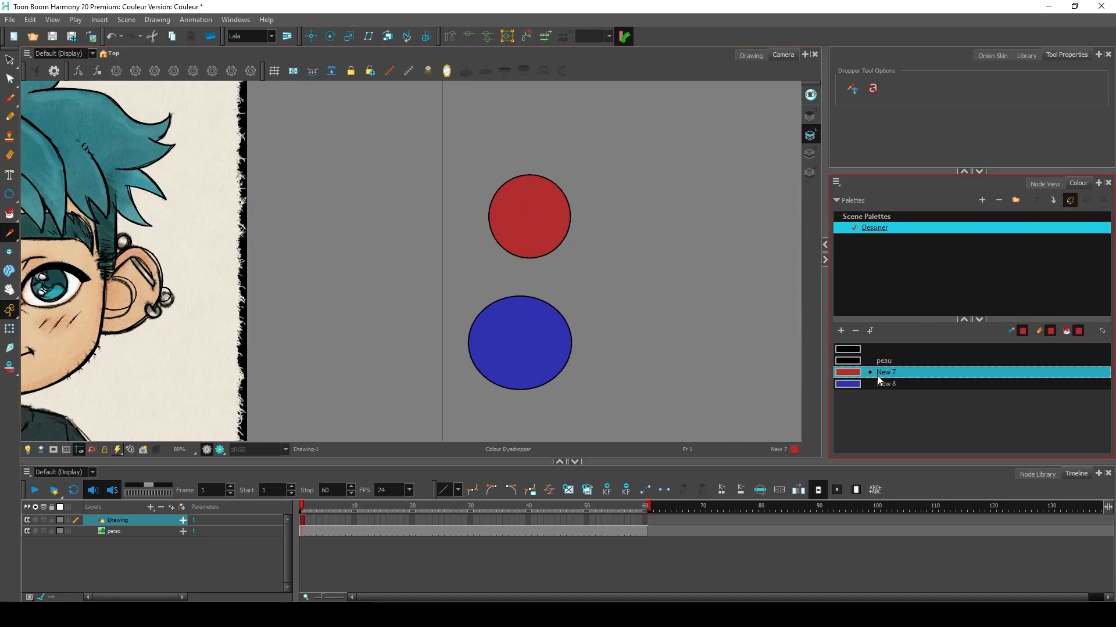
left_click(530, 346)
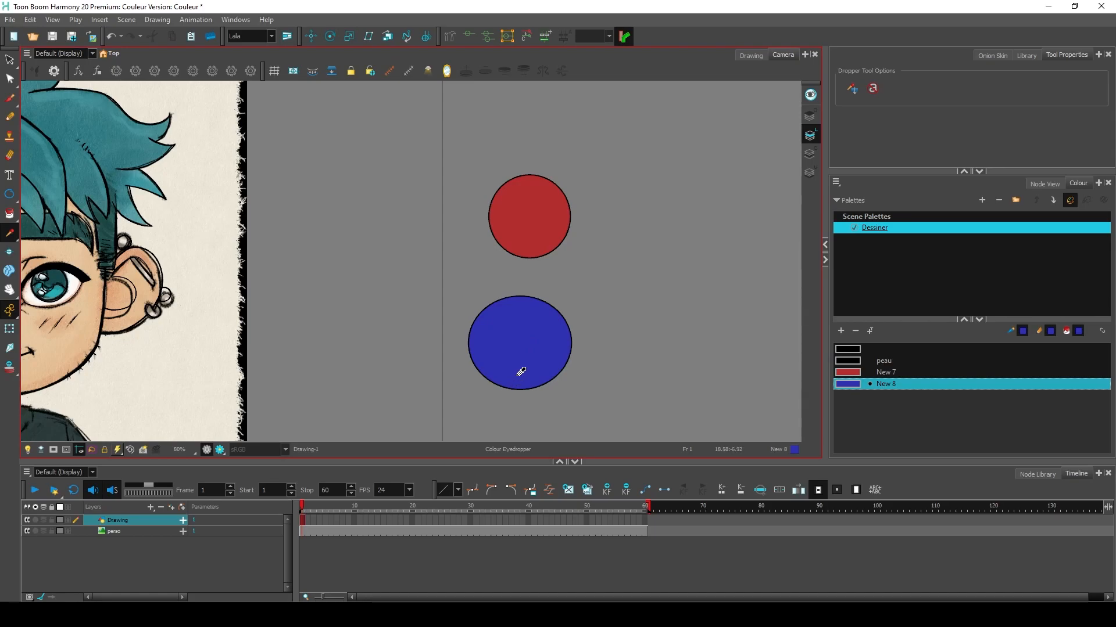
left_click(536, 220)
Toggle the visibility of the perso and Drawing layers to compare the line art with the reference image, and select perso
key("space")
left_click_drag(400, 368, 689, 344)
left_click(10, 61)
left_click(104, 527)
left_click(27, 531)
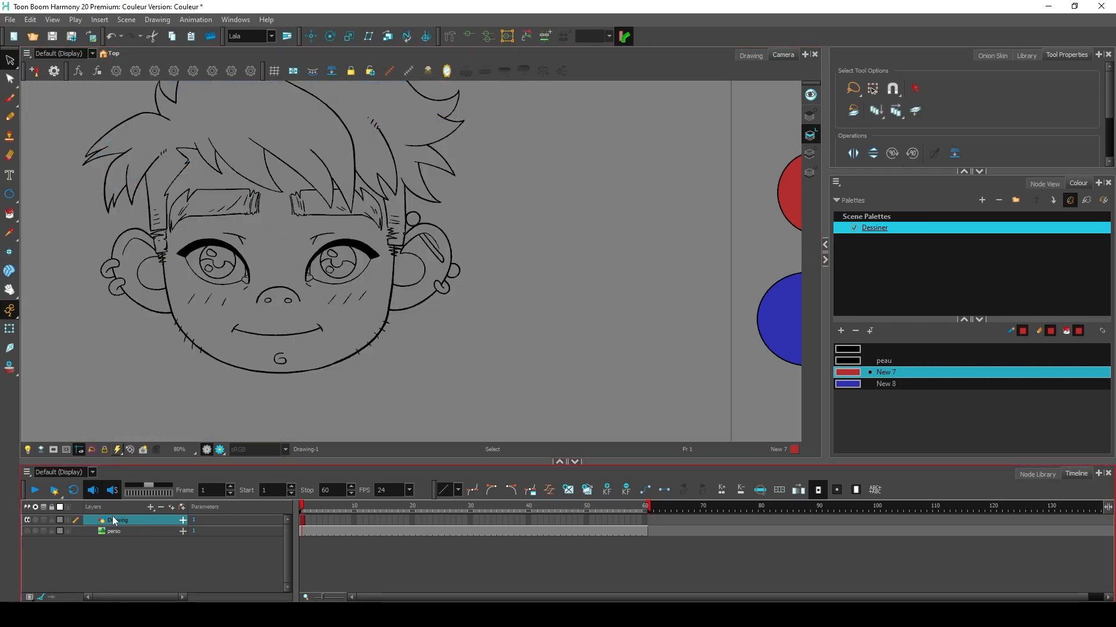
left_click(27, 519)
left_click(27, 531)
left_click(115, 532)
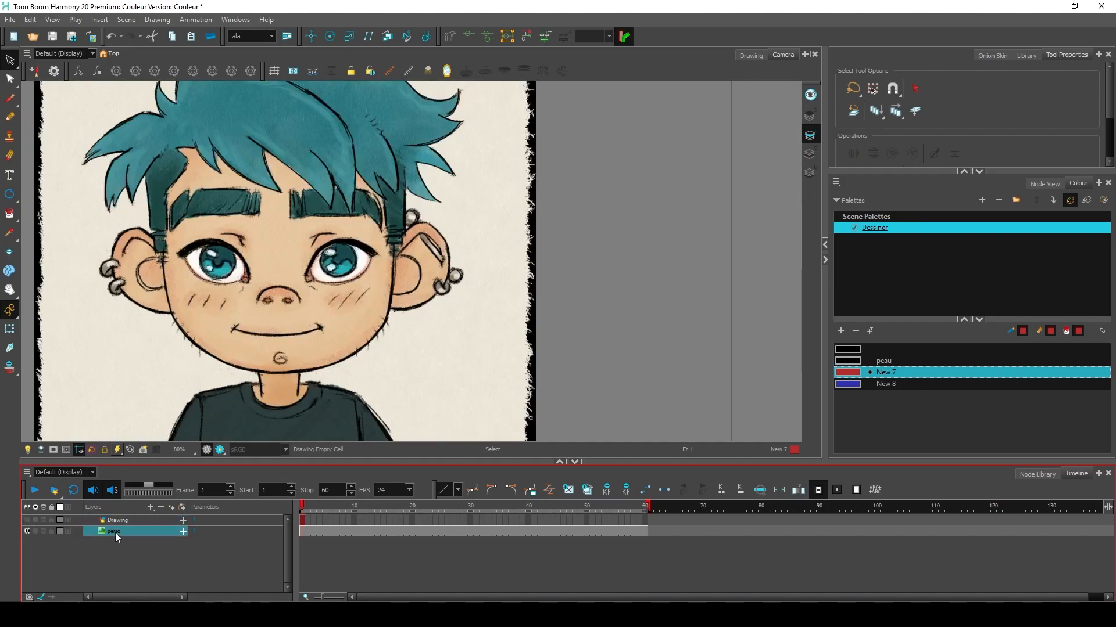
Try the Colour Eyedropper on the perso reference image, and return to the Select tool over the portrait
left_click(9, 232)
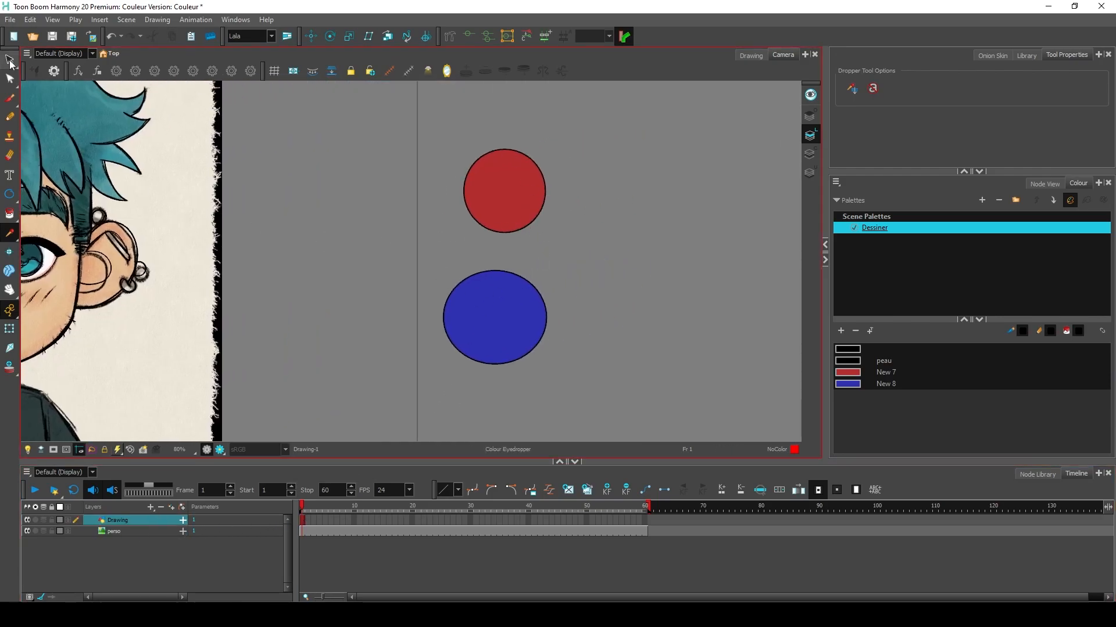
left_click(10, 60)
left_click(535, 187)
left_click_drag(535, 187, 661, 189)
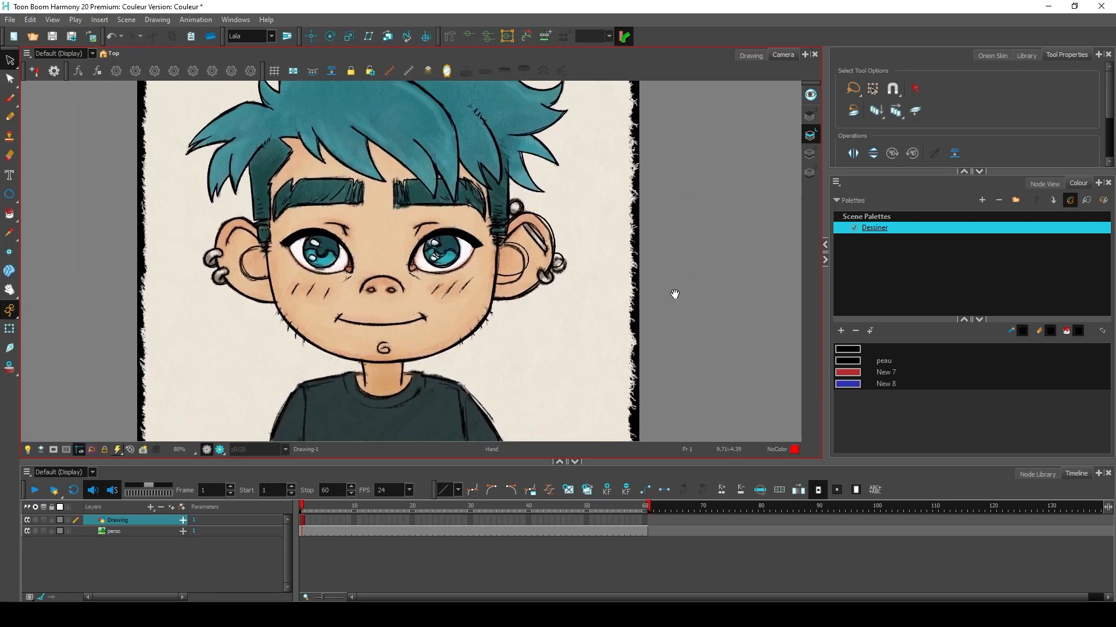
left_click_drag(592, 237, 617, 260)
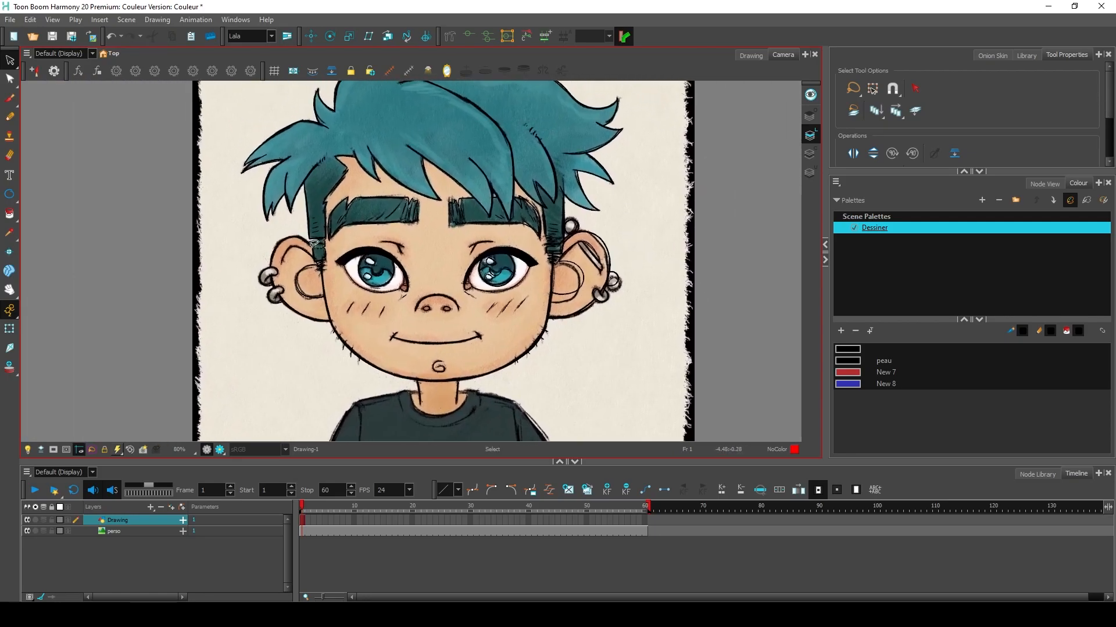
Set the peau swatch to RGB 222, 171, 130 by sampling the portrait's skin with the Colour Picker's eyedropper
left_click(884, 362)
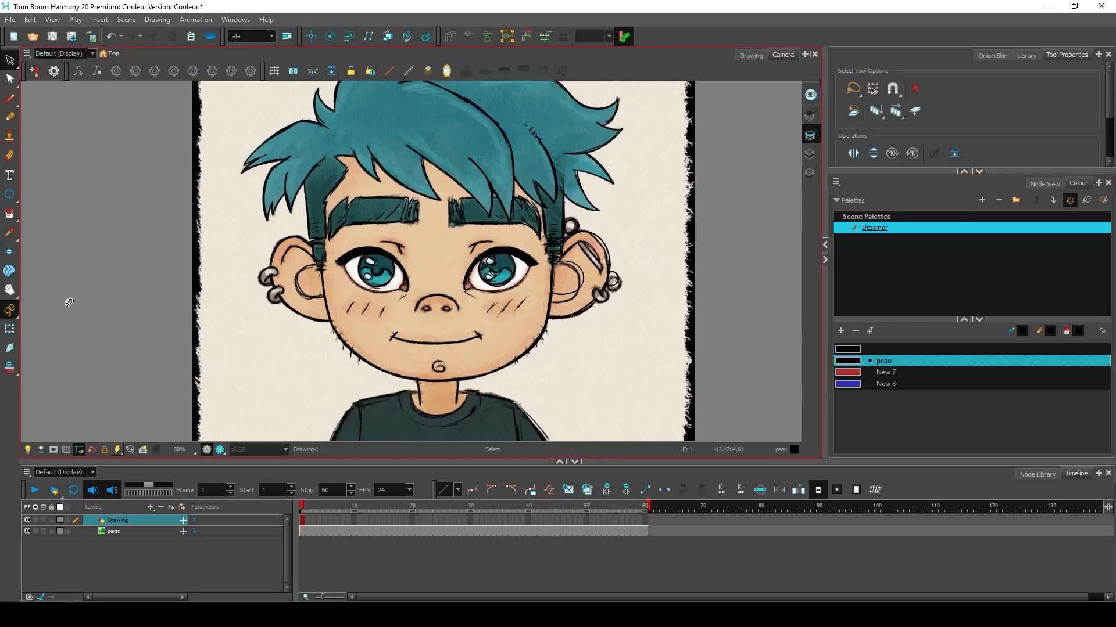
left_click(844, 362)
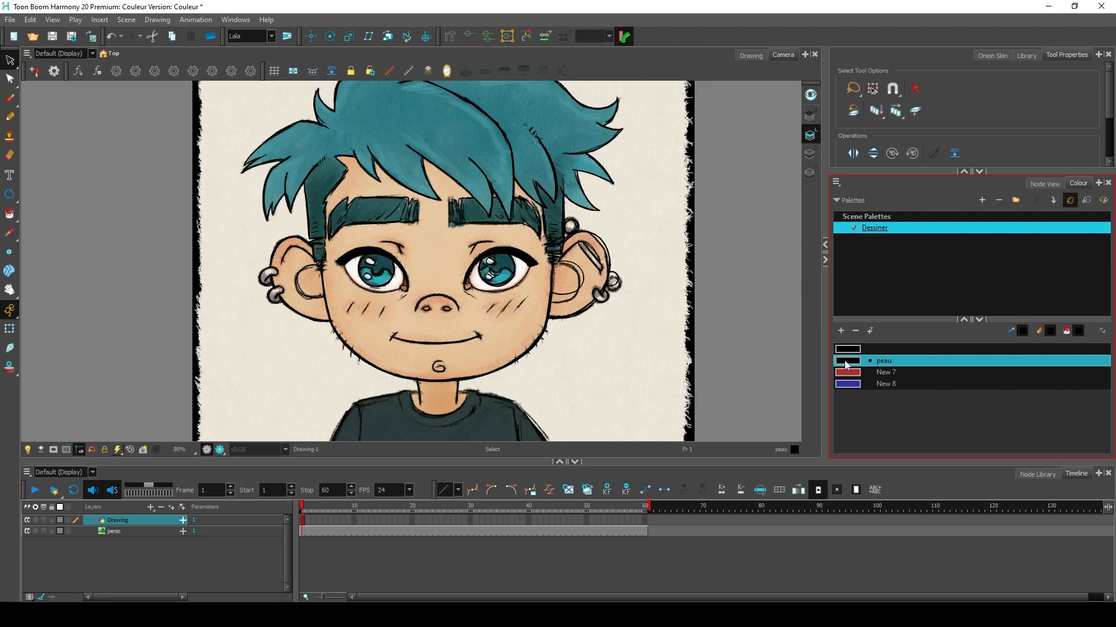
double_click(845, 365)
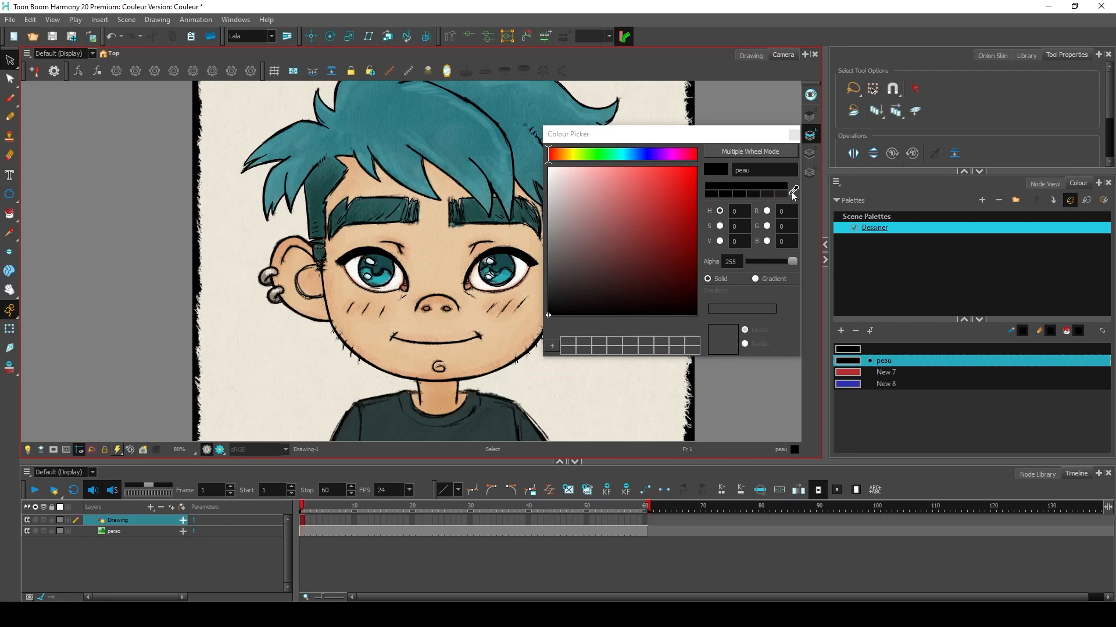
left_click(794, 191)
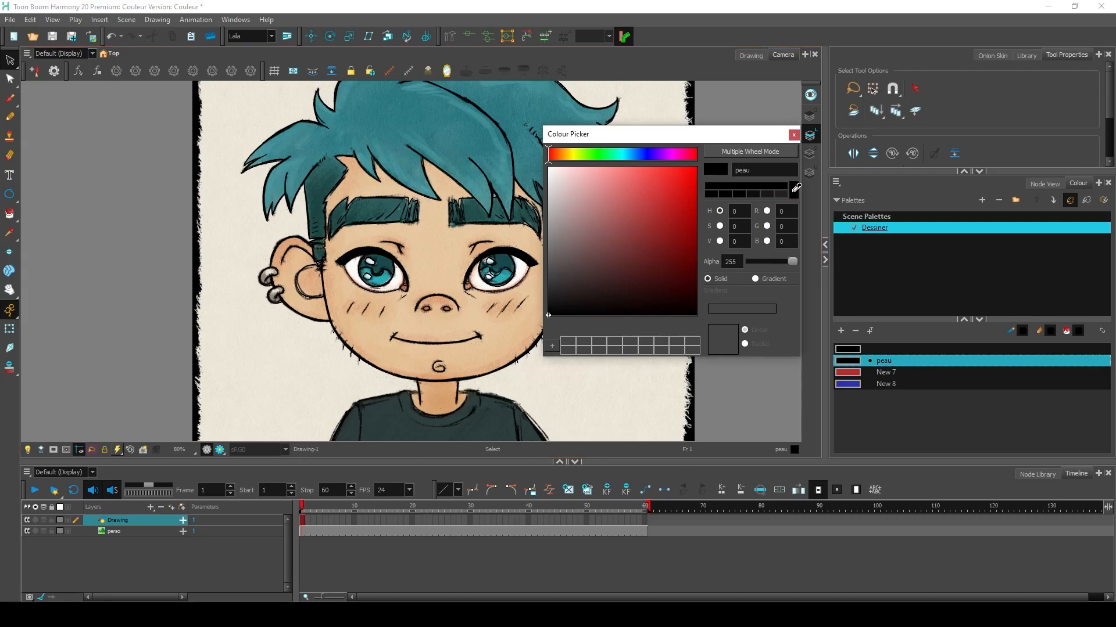
key("Return")
left_click(793, 190)
left_click(419, 297)
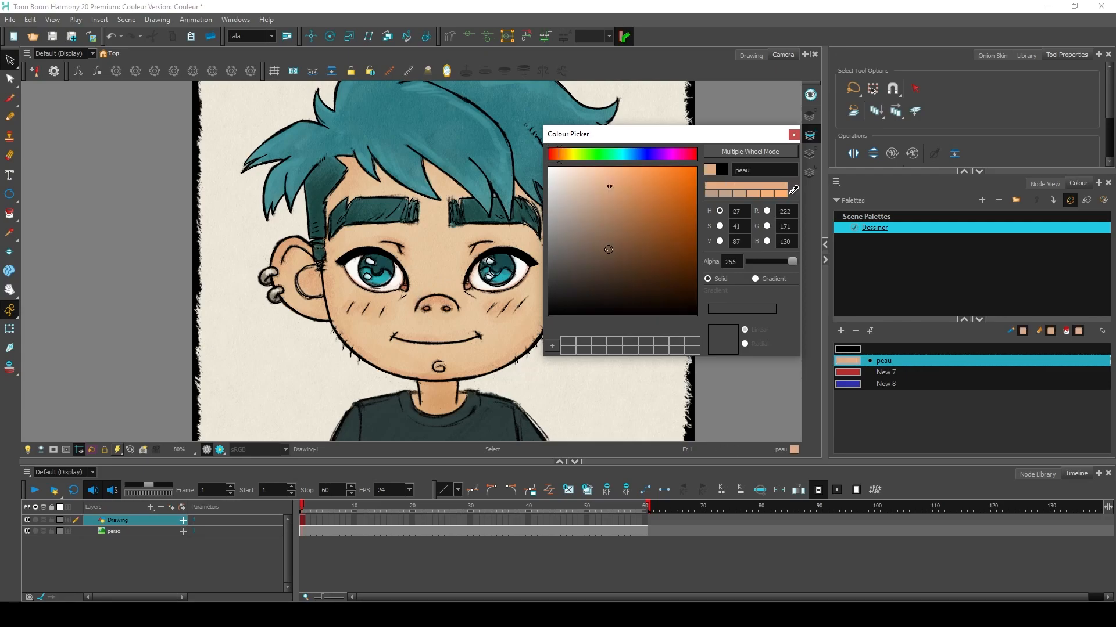
Rename the red New 7 swatch as cheveux
left_click(855, 373)
double_click(887, 372)
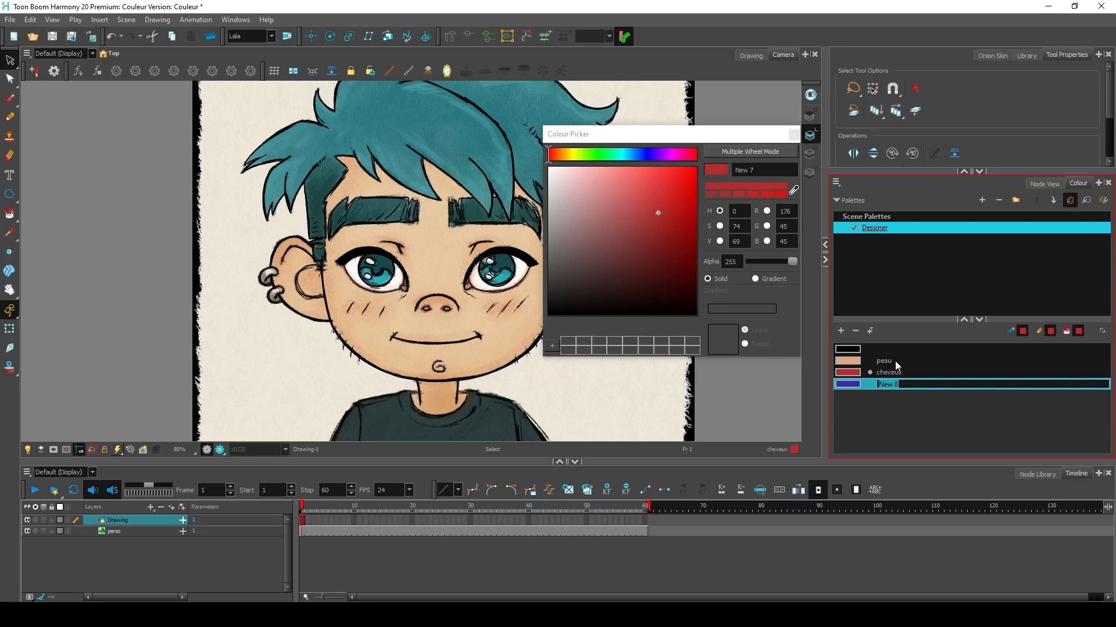
Set the cheveux swatch to RGB 48, 122, 130 by sampling the portrait's teal hair with the Colour Picker's eyedropper
key("Return")
left_click(794, 190)
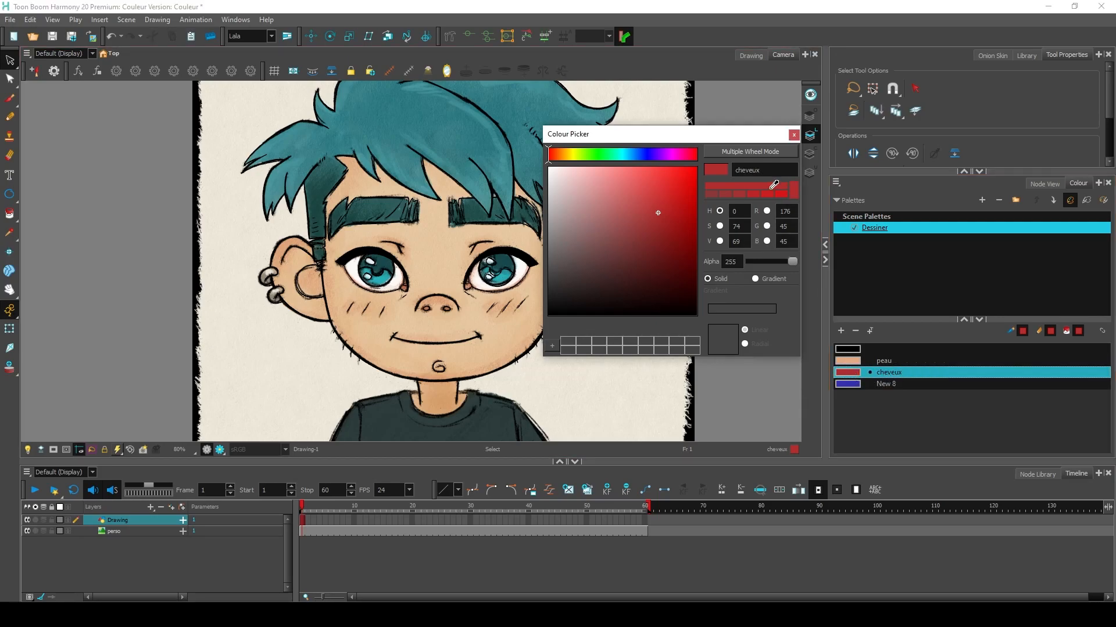
left_click(437, 120)
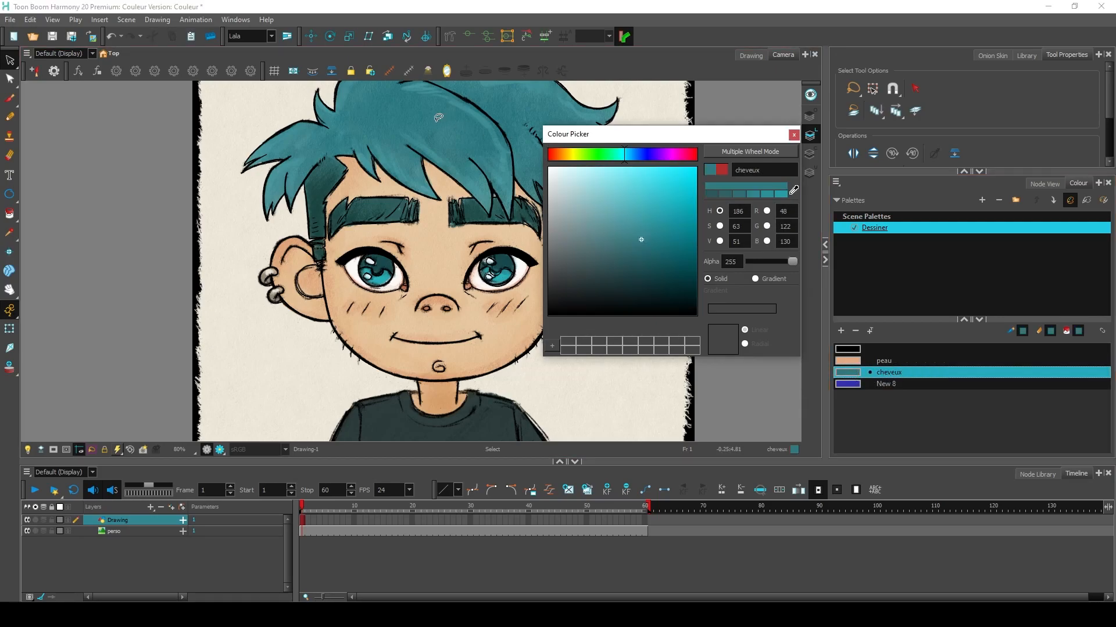
Rename the blue New 8 swatch as cheveux 2
left_click(848, 385)
double_click(886, 384)
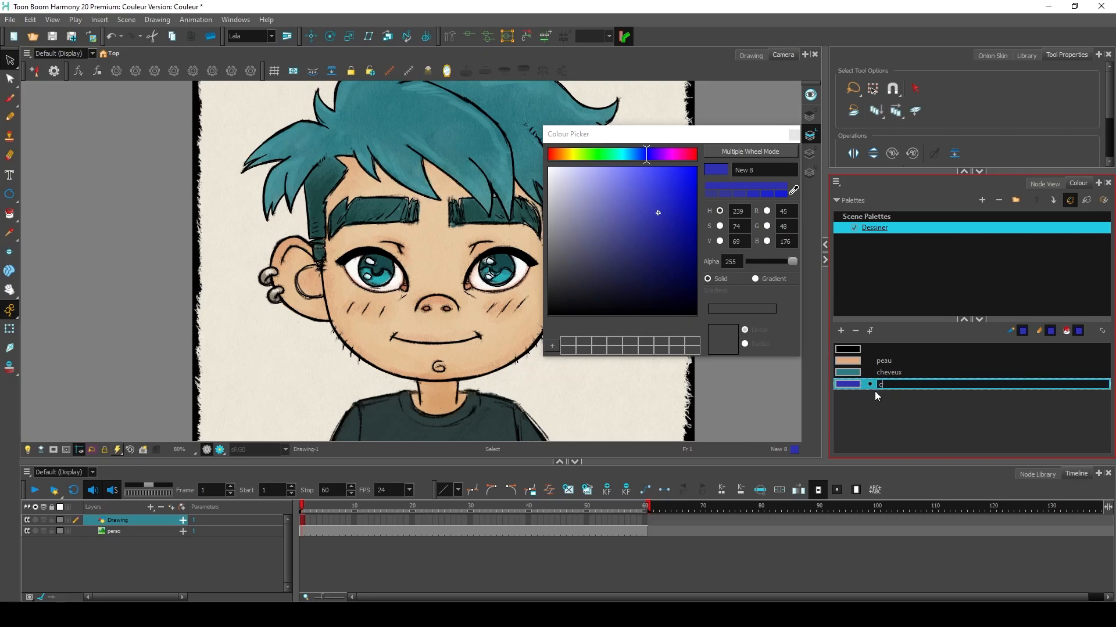
type("cheveux 2")
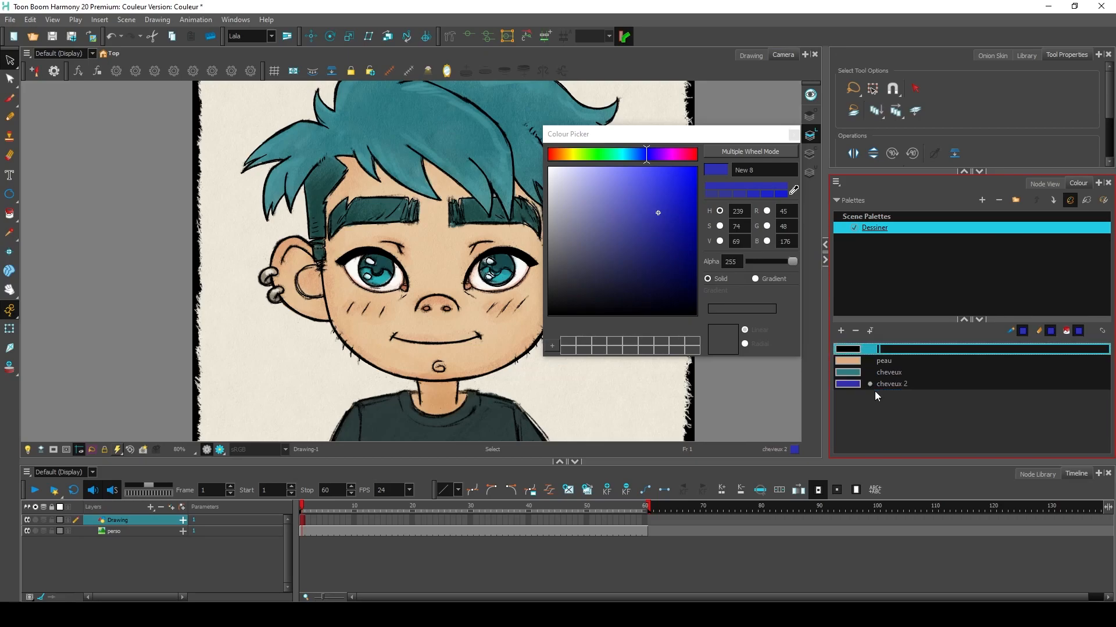
key("Return")
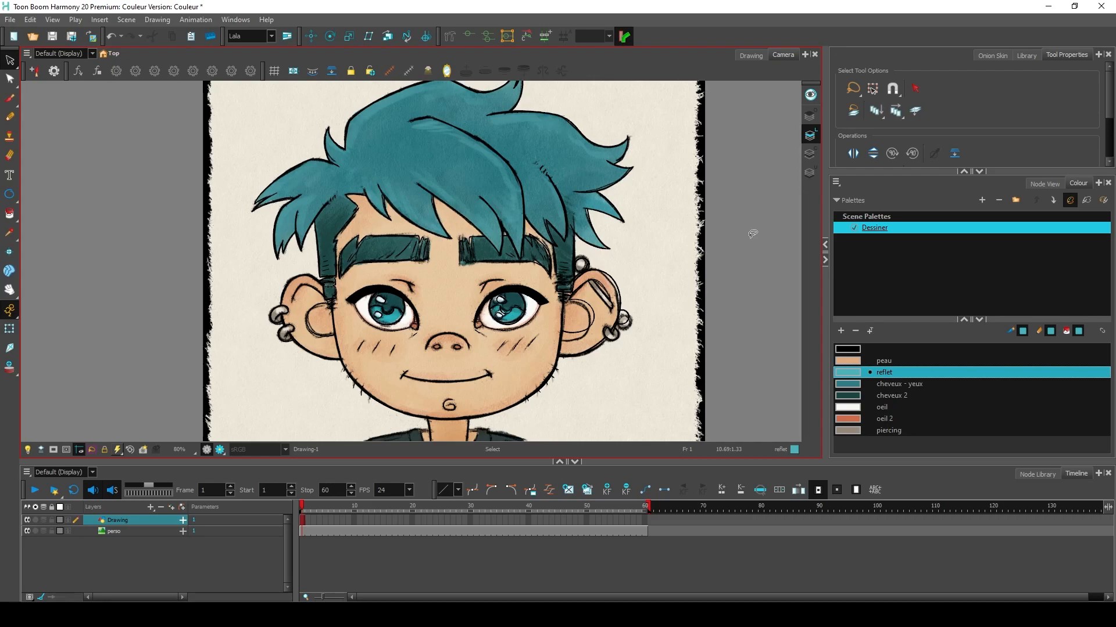
Hide the perso reference layer so only the line art shows, and activate the Paint tool
left_click(26, 531)
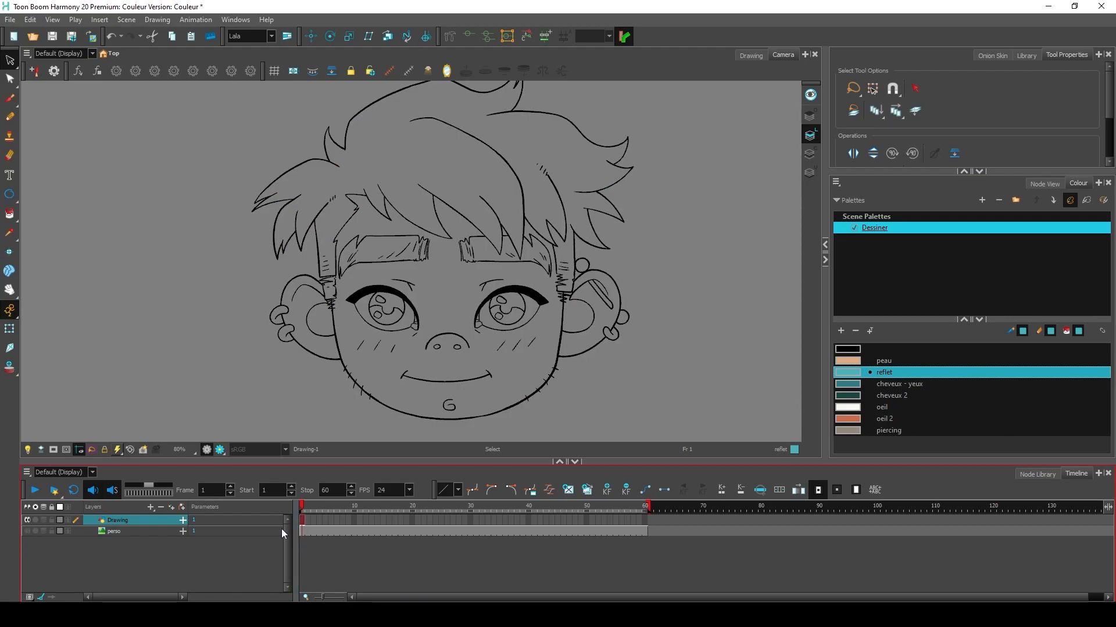
key("alt+e")
left_click_drag(469, 292, 445, 309)
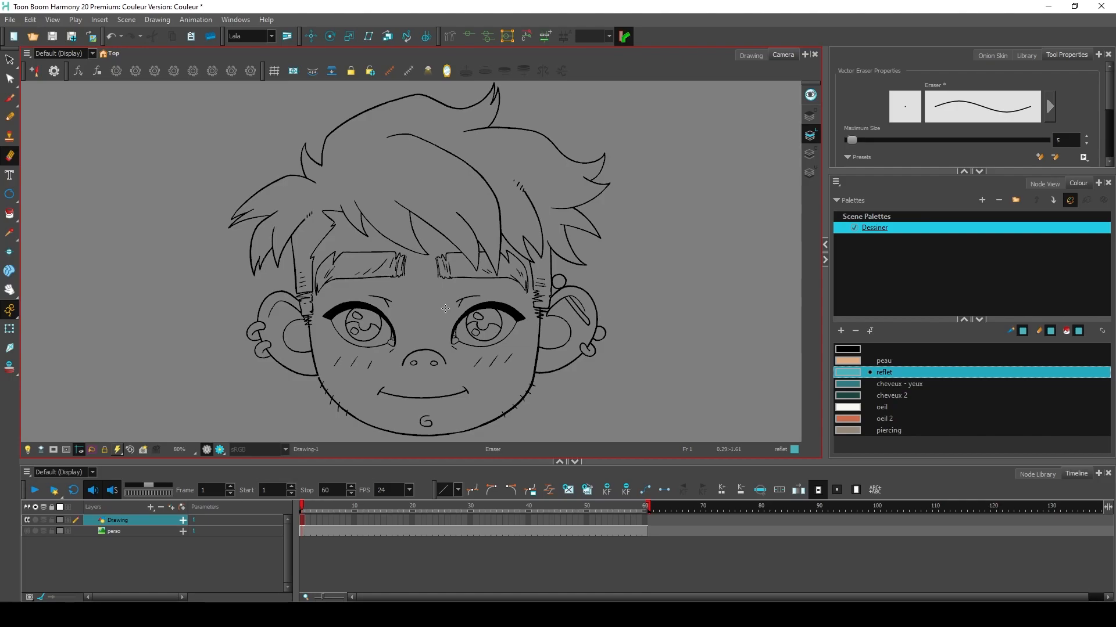
key("alt+i")
left_click(12, 218)
left_click(14, 218)
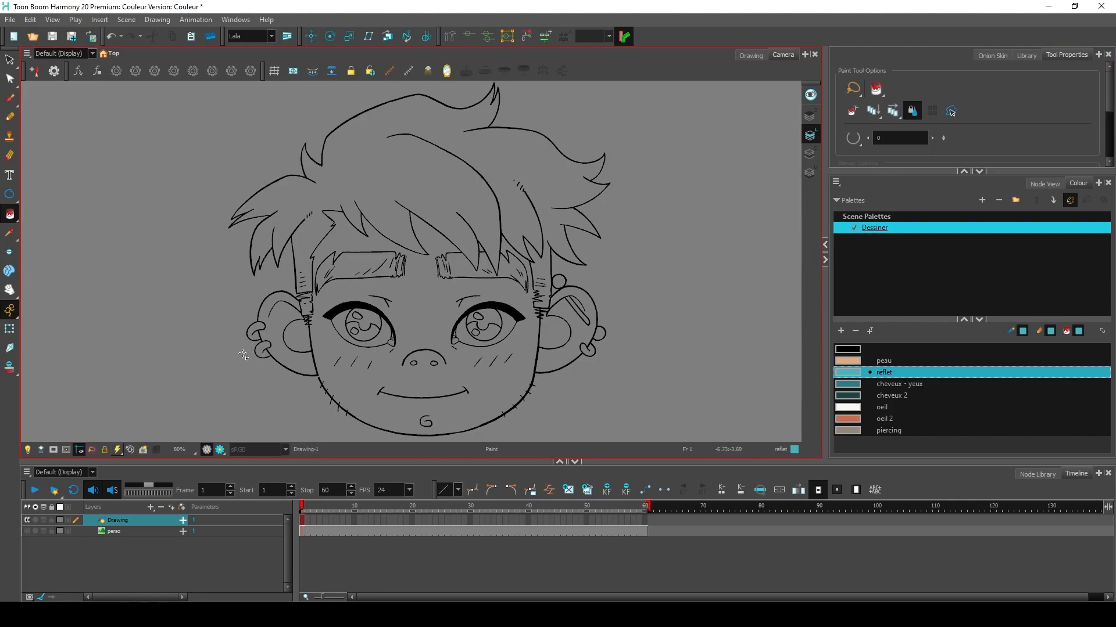
Fill both ears, including their inner areas, and the small forehead gap between the hair strands with the peau colour
left_click(848, 364)
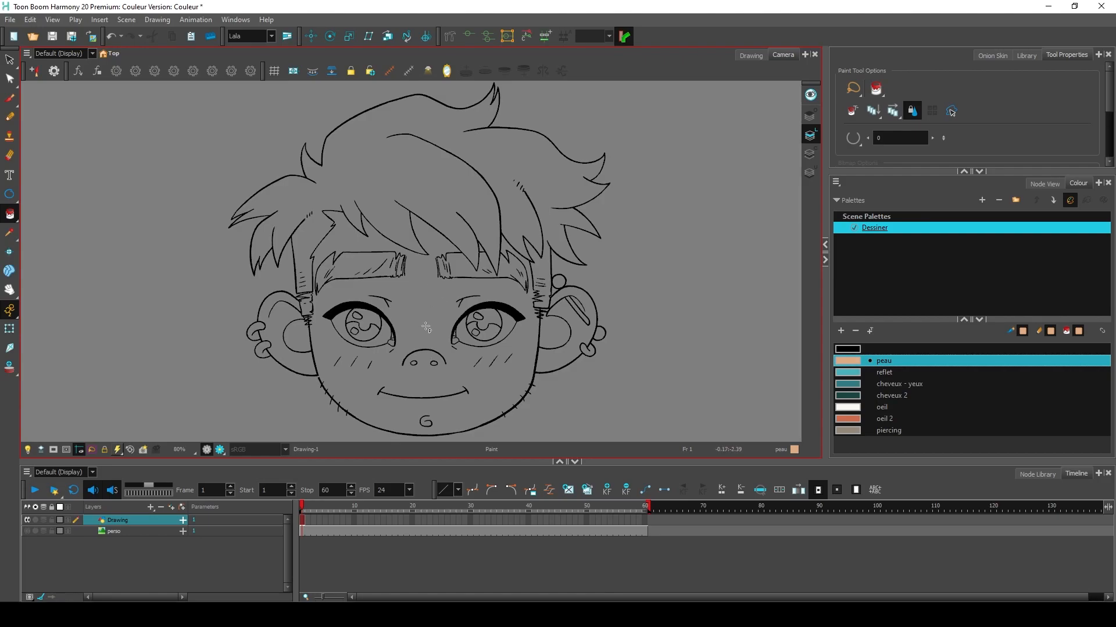
left_click(482, 245)
left_click(564, 313)
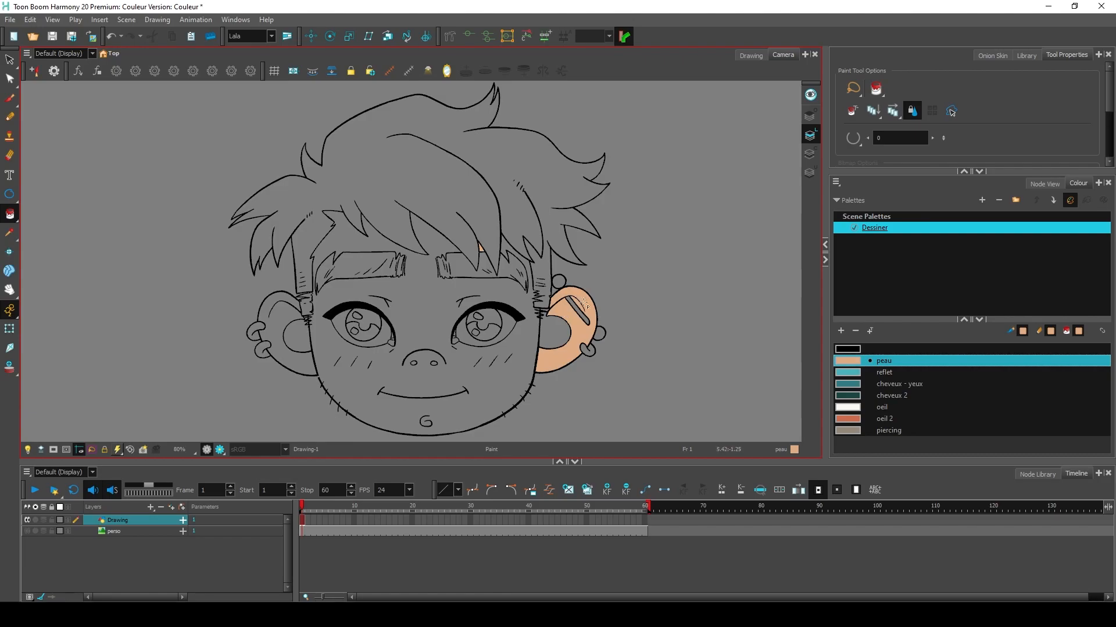
left_click(545, 334)
left_click(306, 343)
left_click(297, 337)
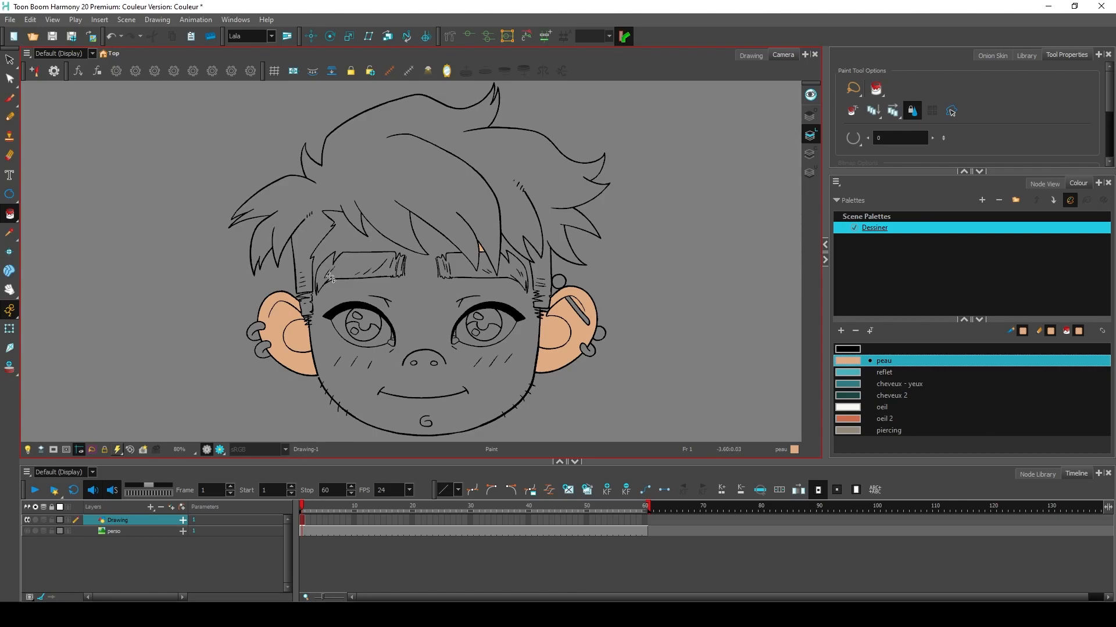
Examine the face outline for openings where the jaw line meets the ear
scroll(326, 391, "up", 3)
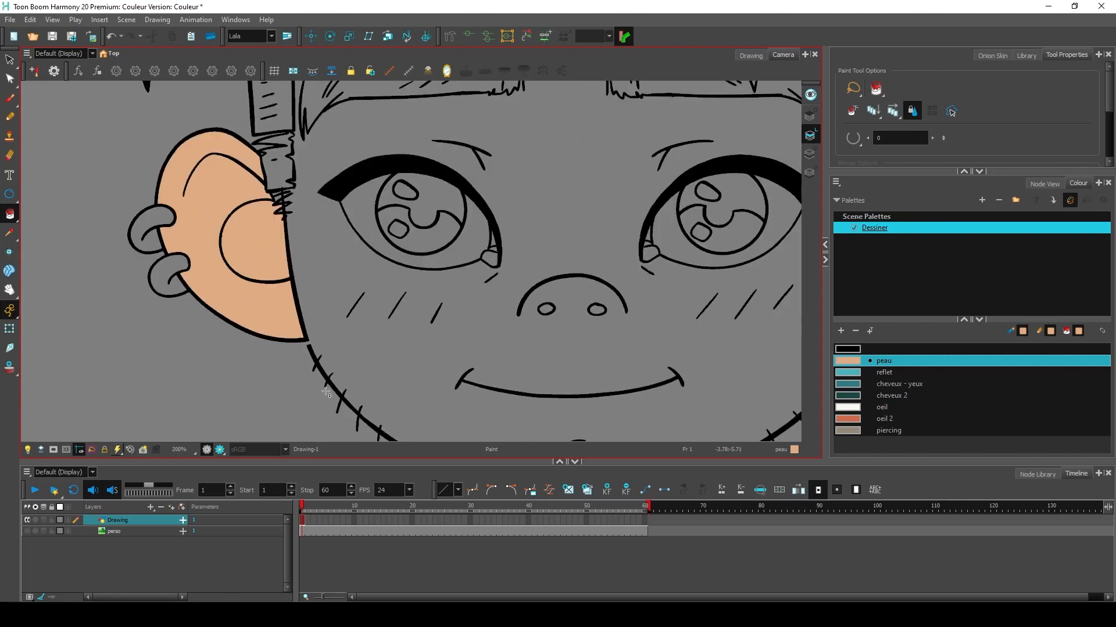
scroll(327, 392, "up", 3)
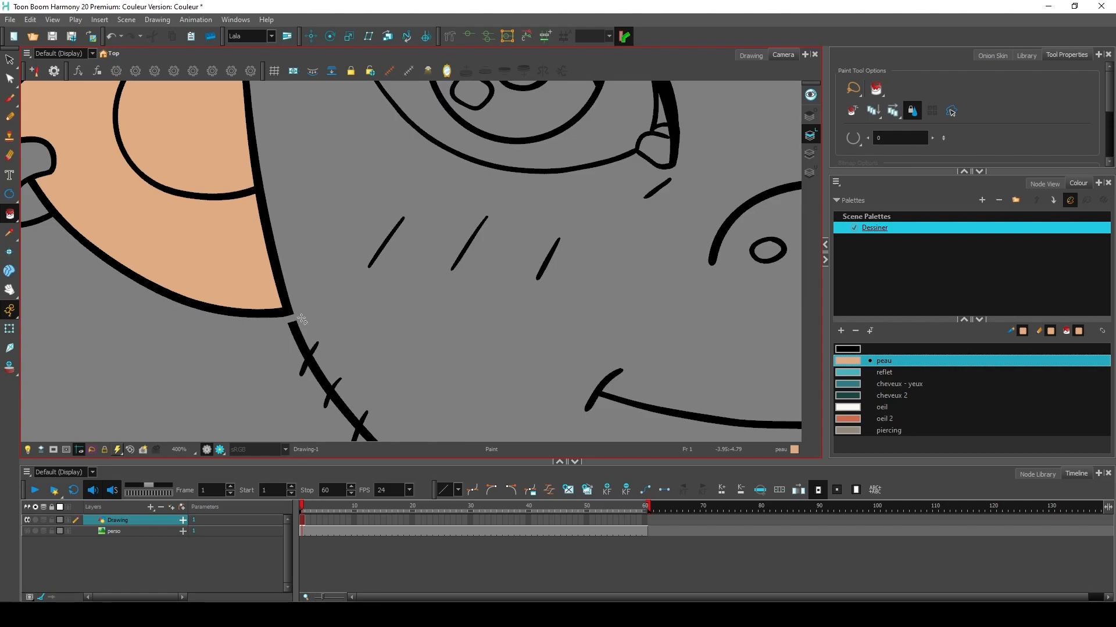
scroll(475, 368, "down", 10)
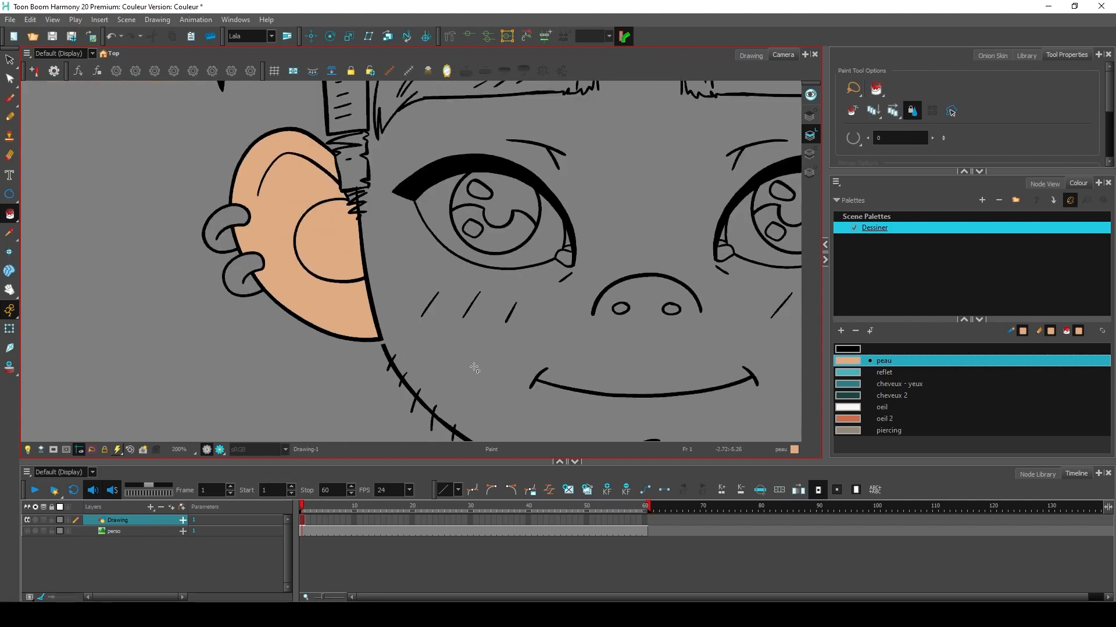
scroll(494, 367, "down", 5)
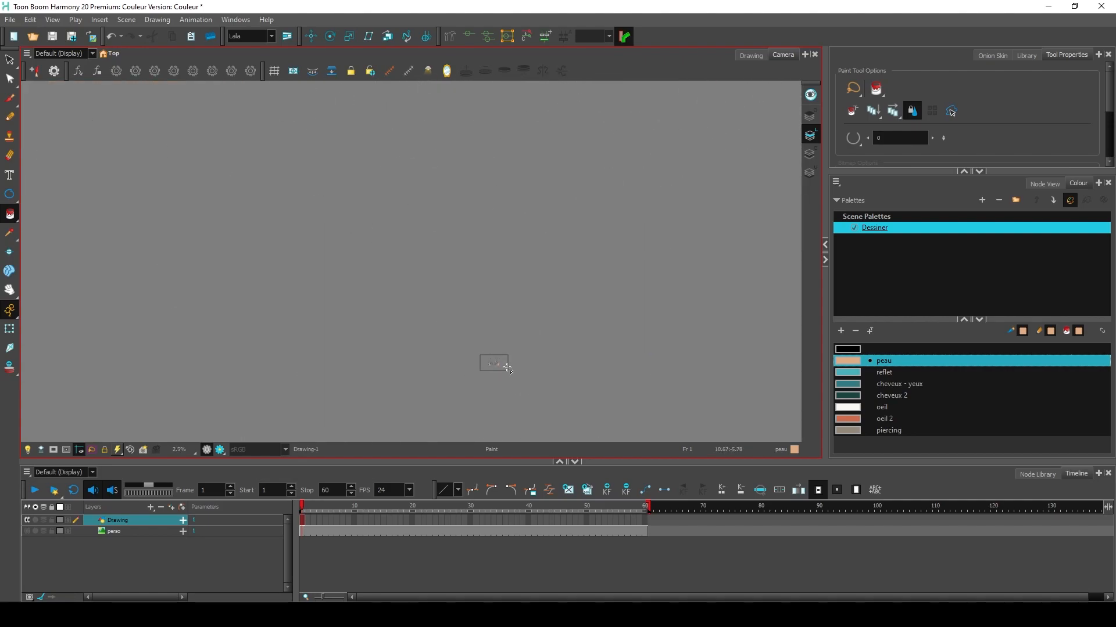
scroll(513, 373, "up", 9)
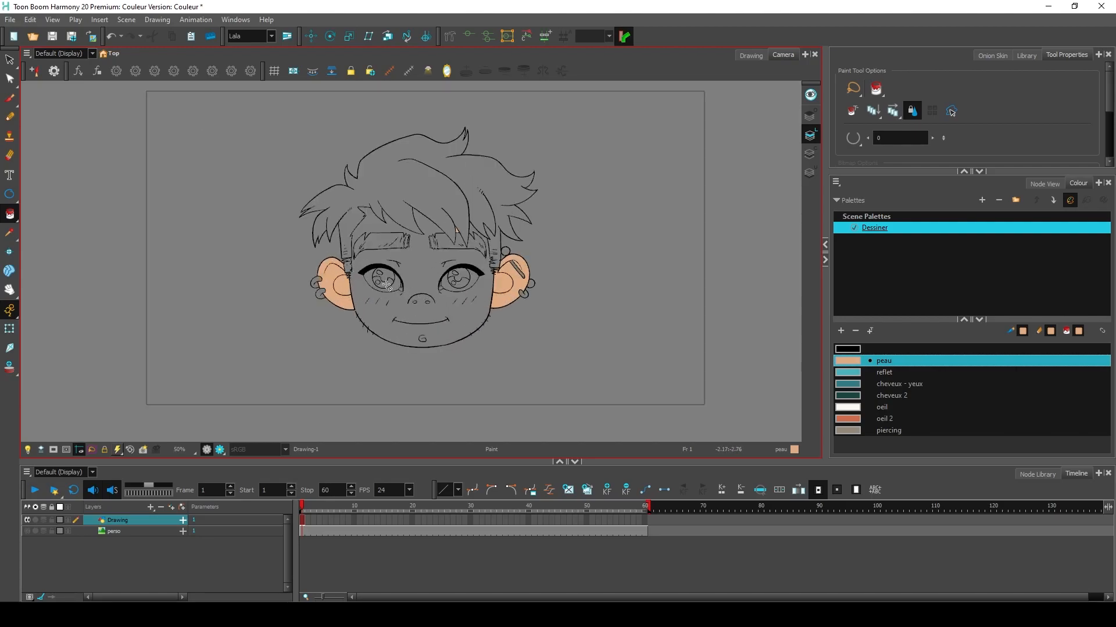
scroll(390, 286, "up", 1)
scroll(466, 305, "up", 1)
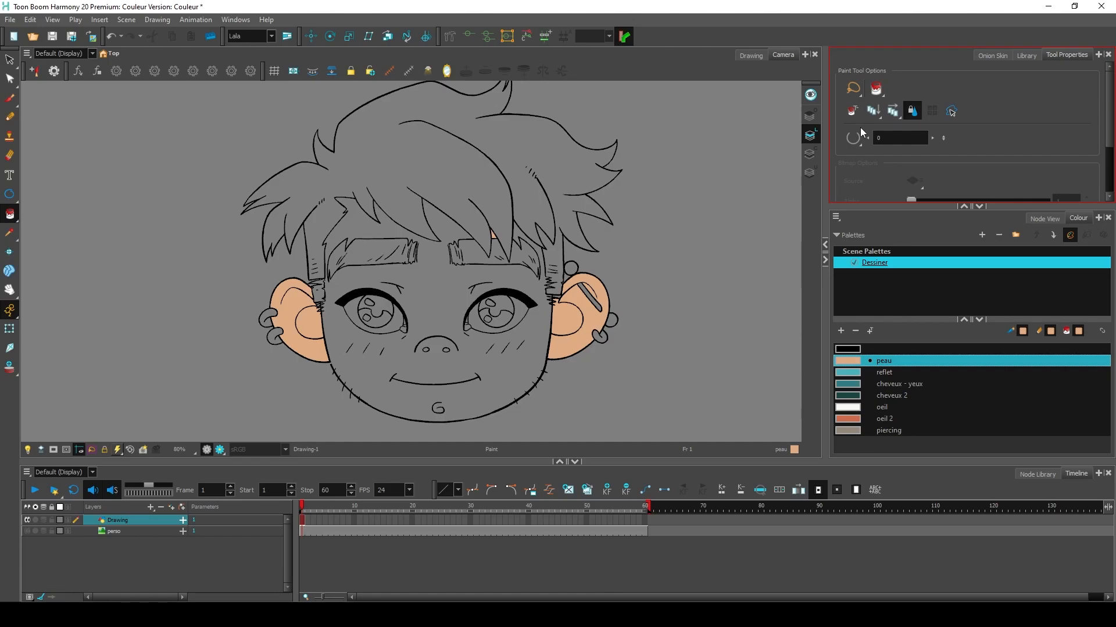
Set the Paint tool to Close Large Gap and fill the upper test circle, which has a small opening, with peau
key("space")
left_click_drag(739, 304, 362, 293)
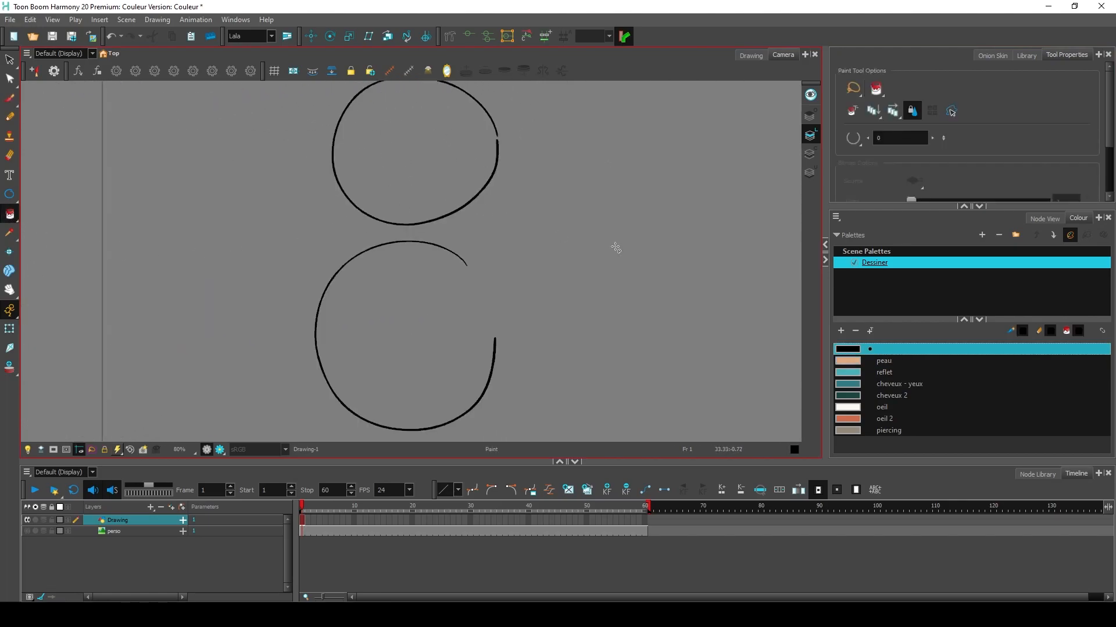
left_click(853, 362)
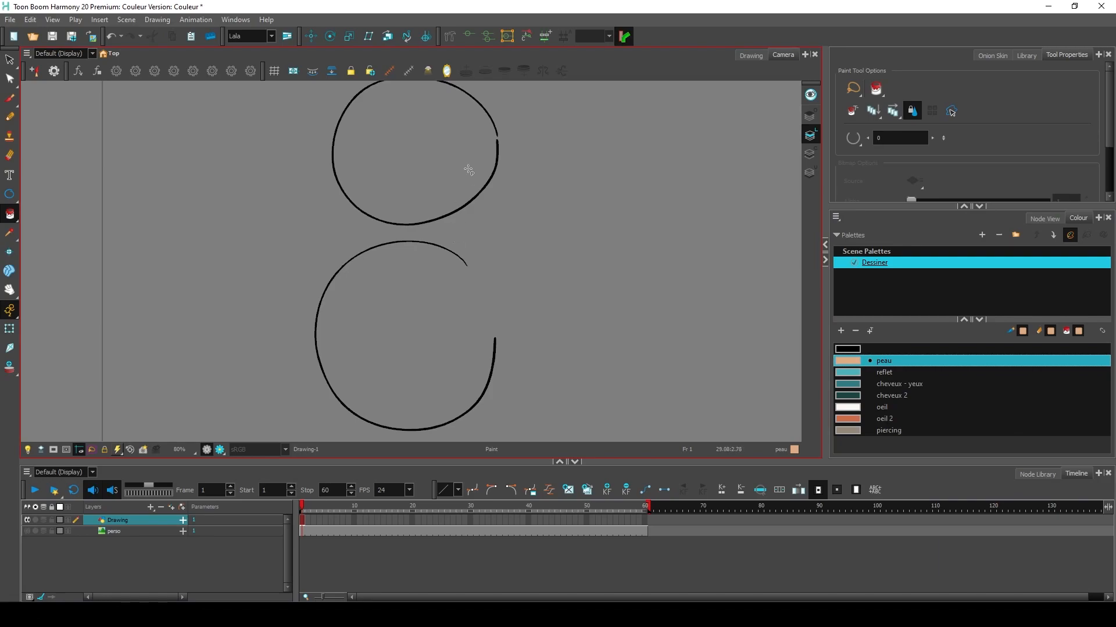
key("space")
left_click_drag(570, 225, 566, 242)
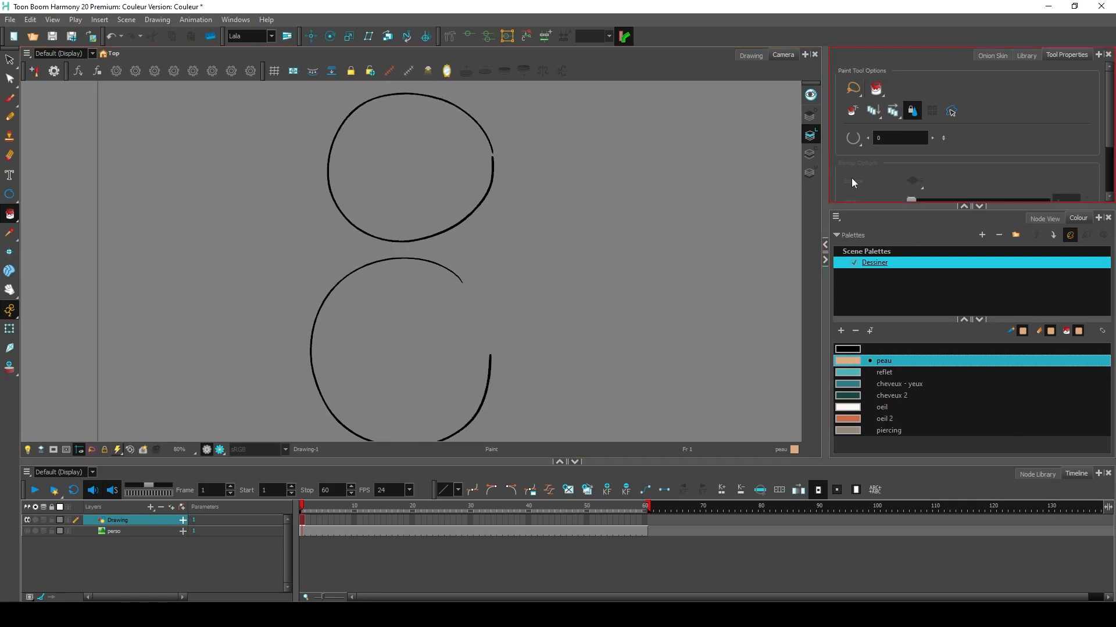
left_click(853, 139)
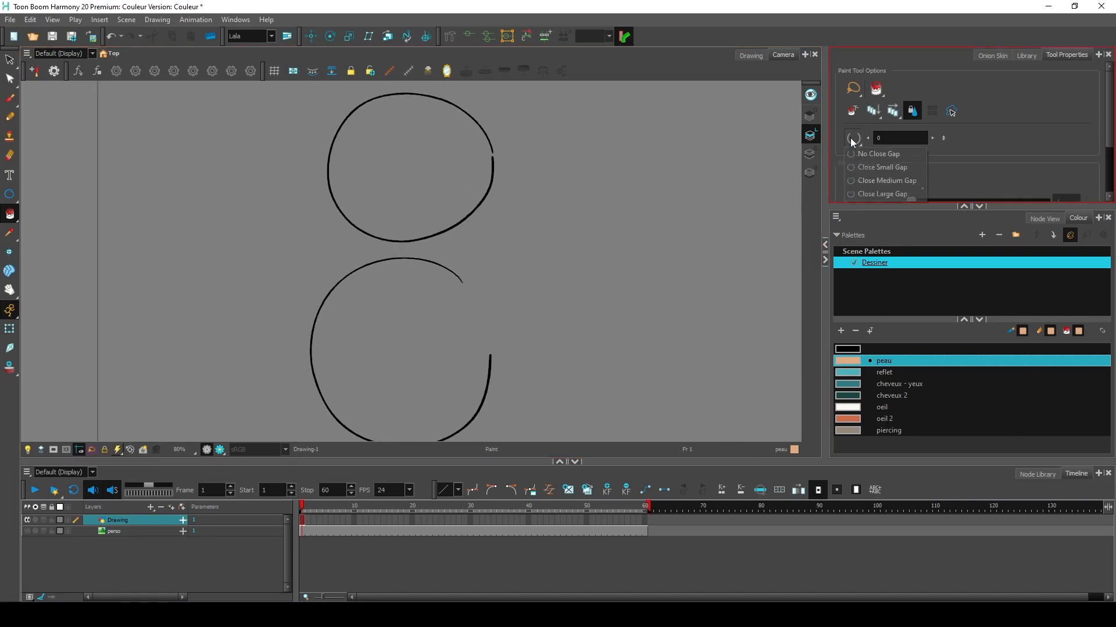
left_click(887, 194)
left_click(473, 165)
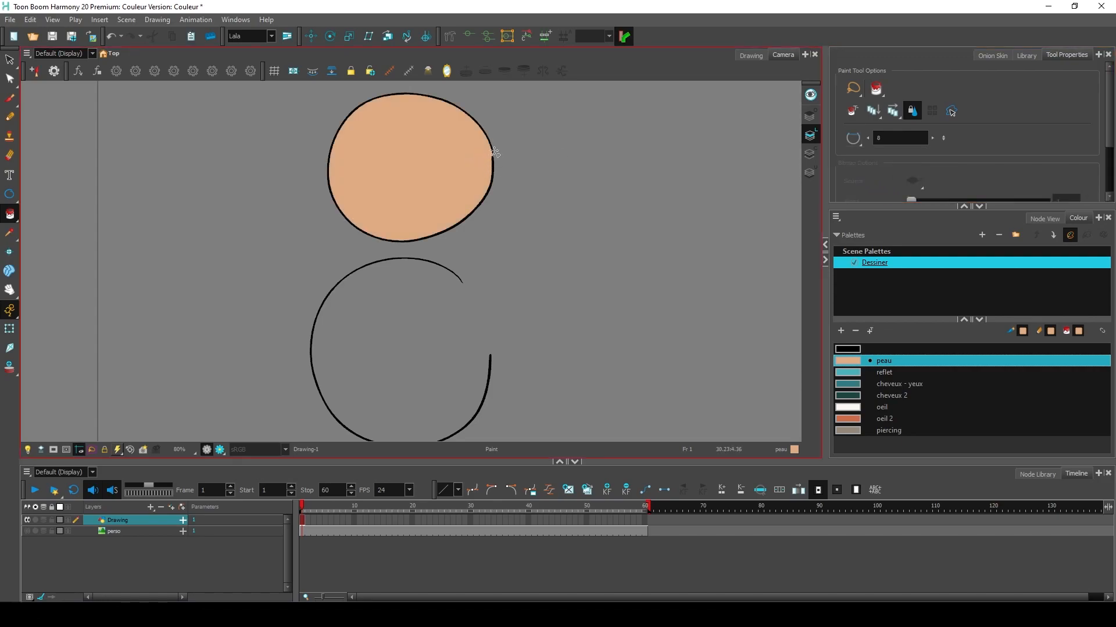
Inspect the fill's edge across the upper circle's gap with the Contour Editor, and deselect the contour
scroll(495, 153, "up", 10)
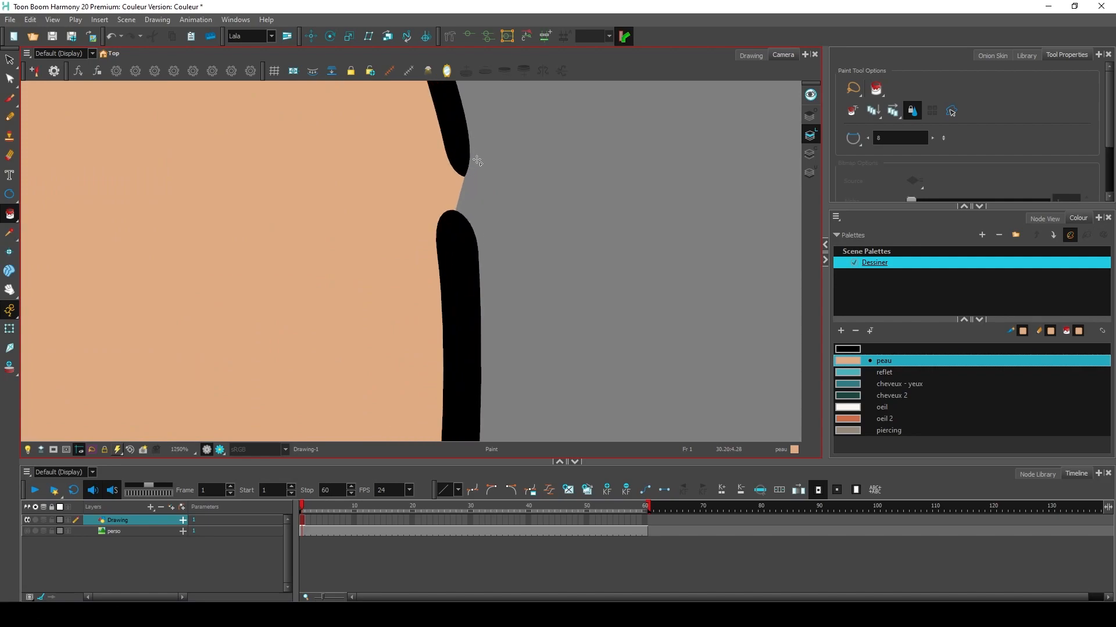
scroll(474, 168, "up", 1)
key("alt+q")
left_click_drag(481, 125, 526, 425)
scroll(447, 236, "up", 2)
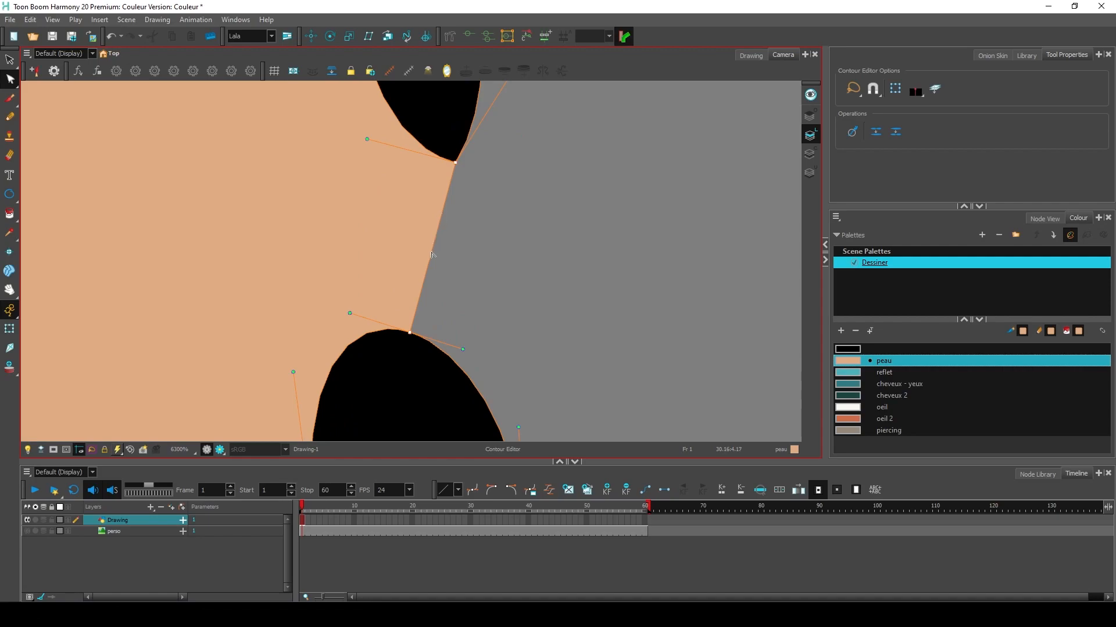
scroll(463, 311, "down", 12)
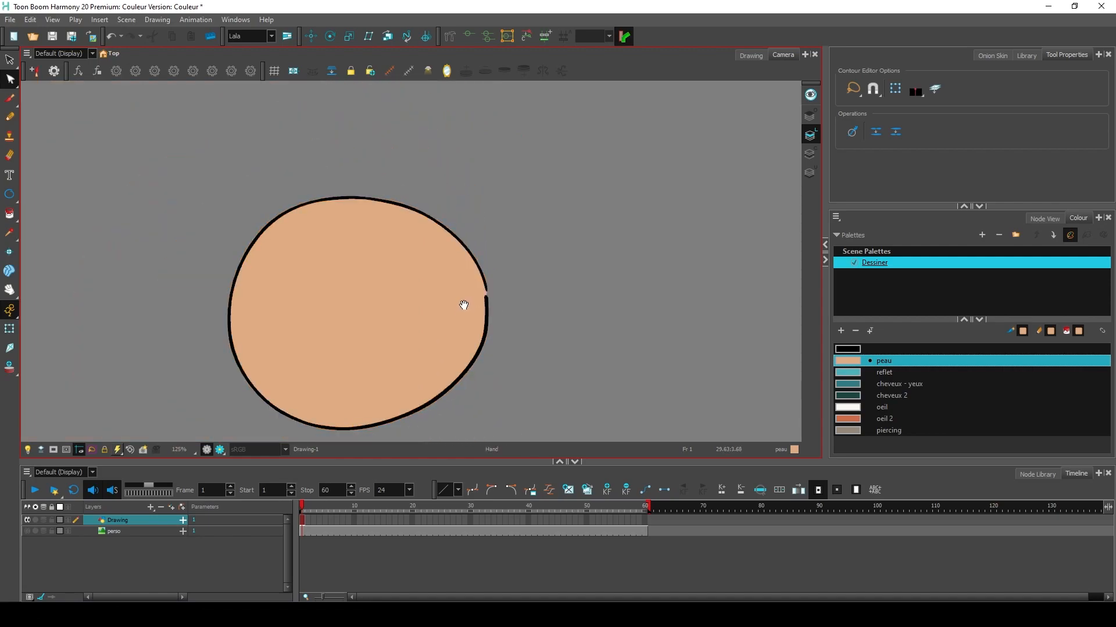
scroll(496, 185, "down", 2)
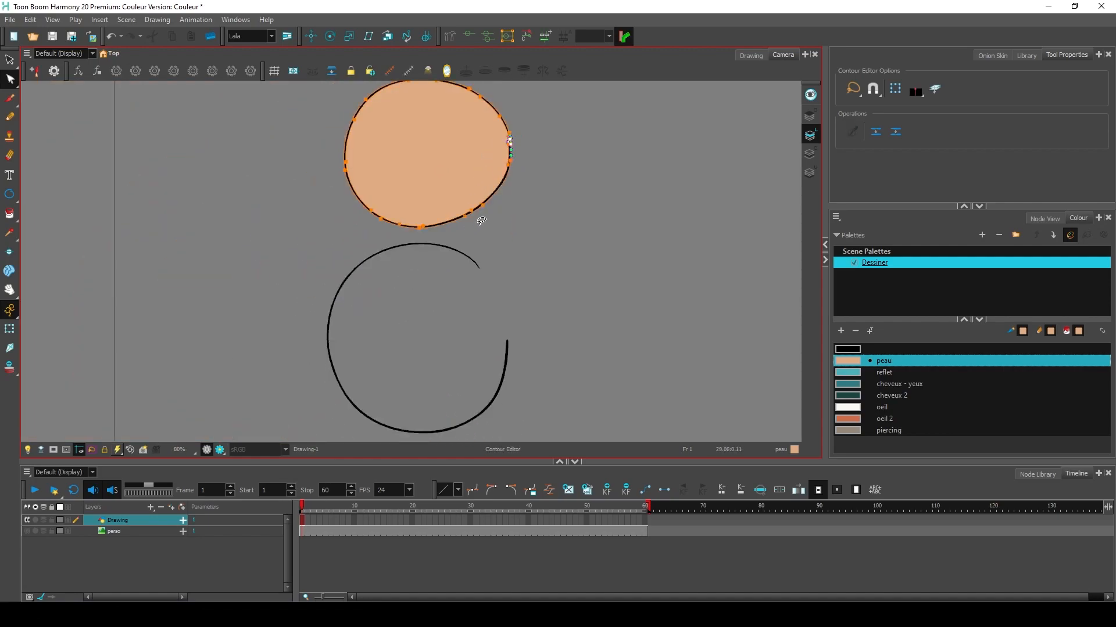
left_click(319, 256)
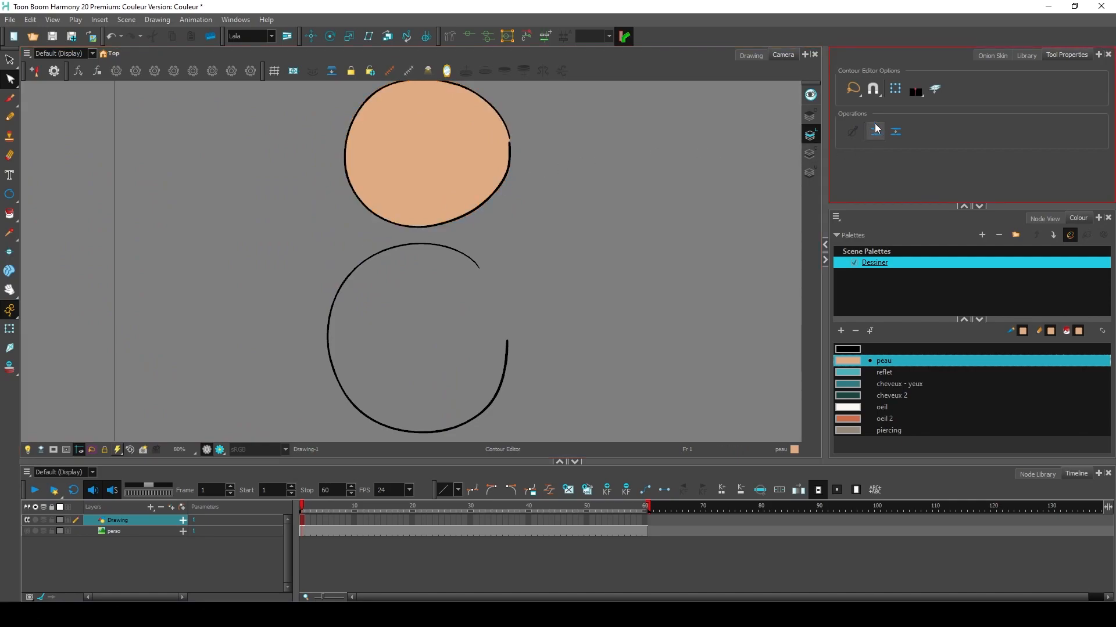
Try to fill the lower test circle with its wide opening with peau using the Paint tool
left_click(9, 214)
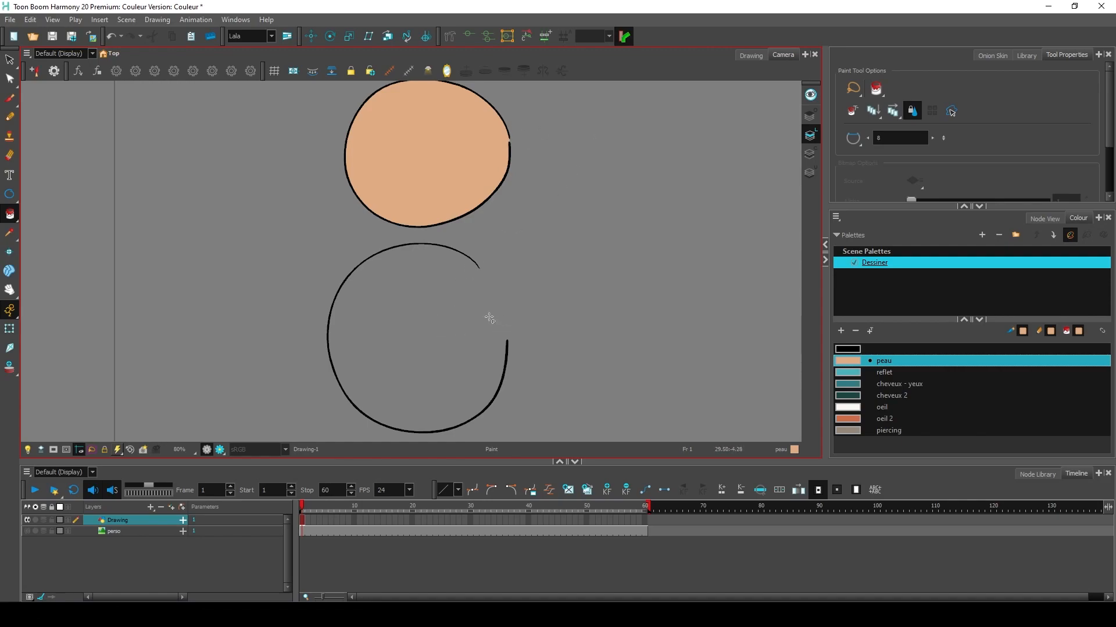
left_click(428, 348)
left_click_drag(506, 304, 483, 283)
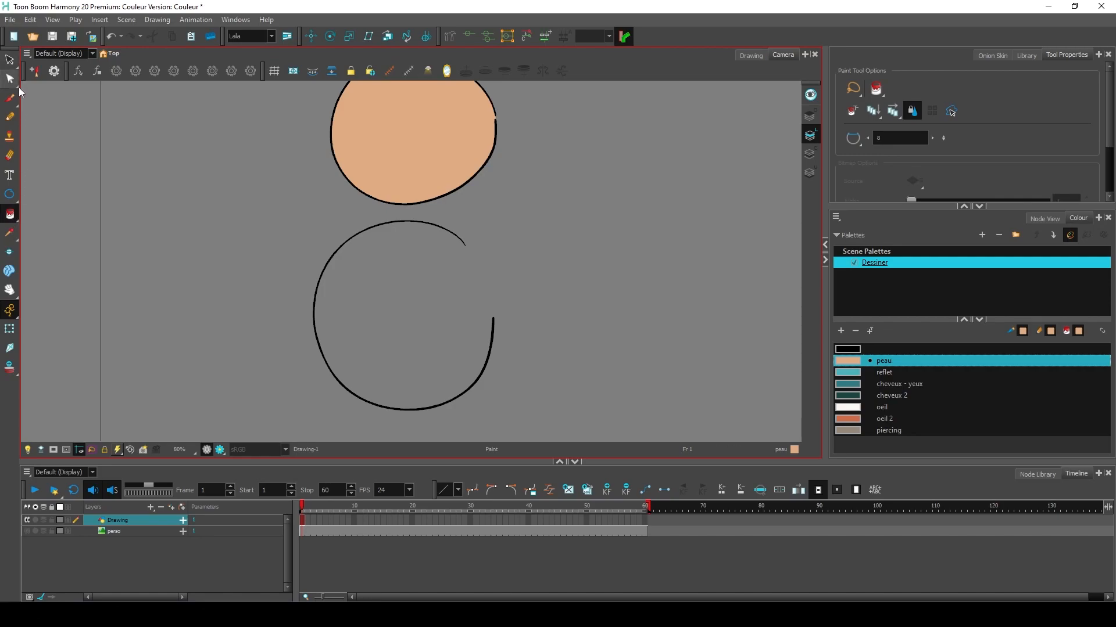
left_click(11, 194)
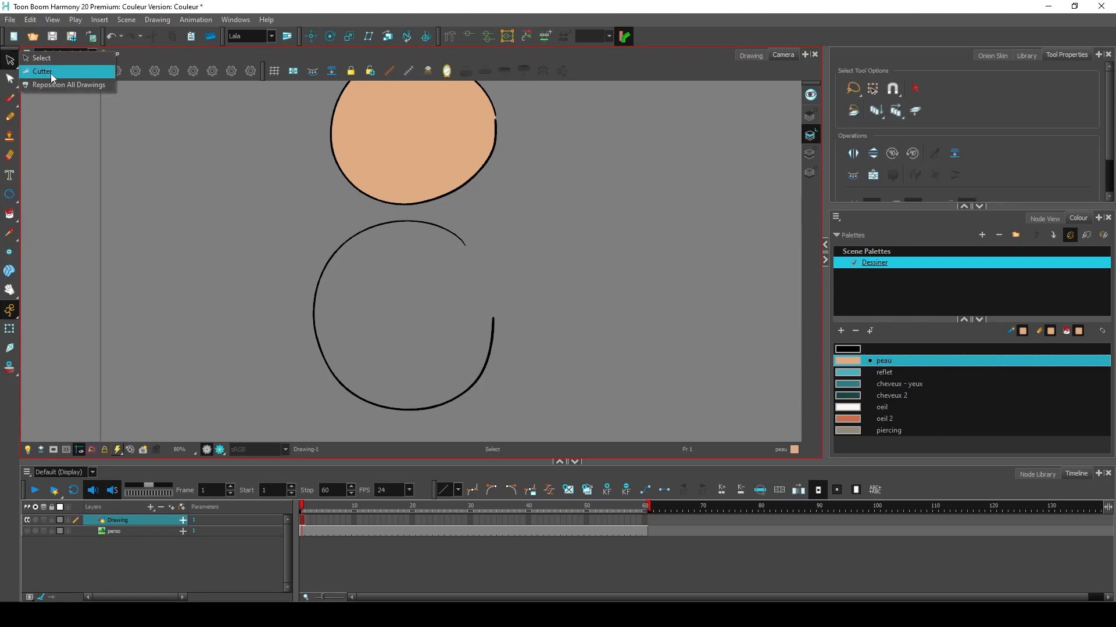
left_click_drag(10, 97, 47, 106)
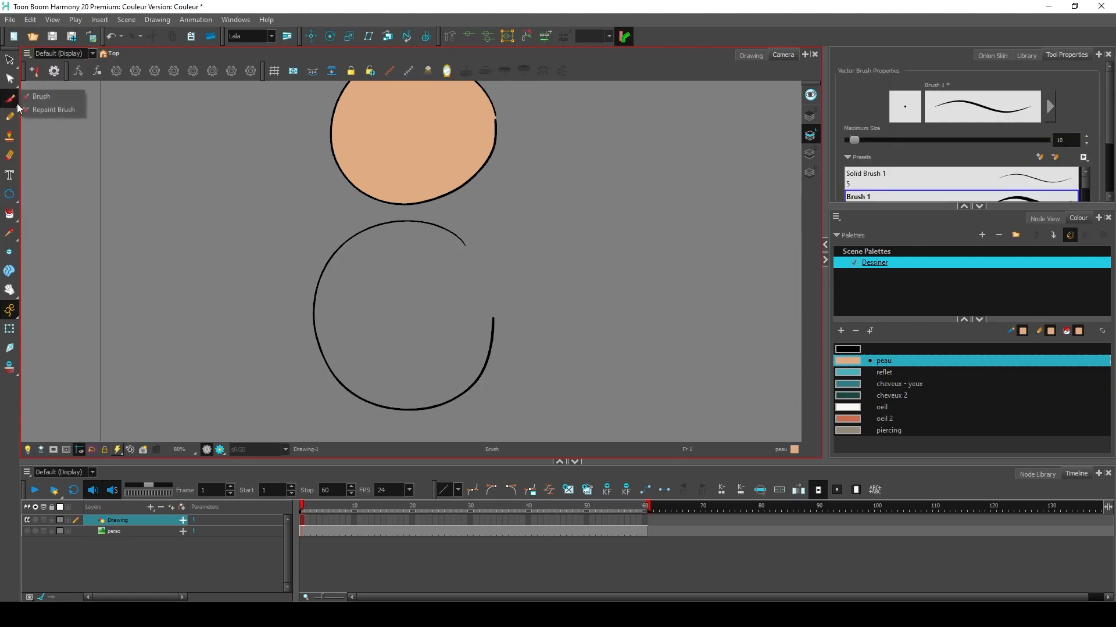
mouse_move(12, 219)
left_mouse_down()
mouse_move(47, 217)
mouse_move(49, 279)
mouse_move(56, 223)
mouse_move(58, 290)
mouse_move(22, 255)
mouse_move(59, 239)
mouse_move(64, 284)
mouse_move(36, 297)
mouse_move(67, 293)
left_mouse_up()
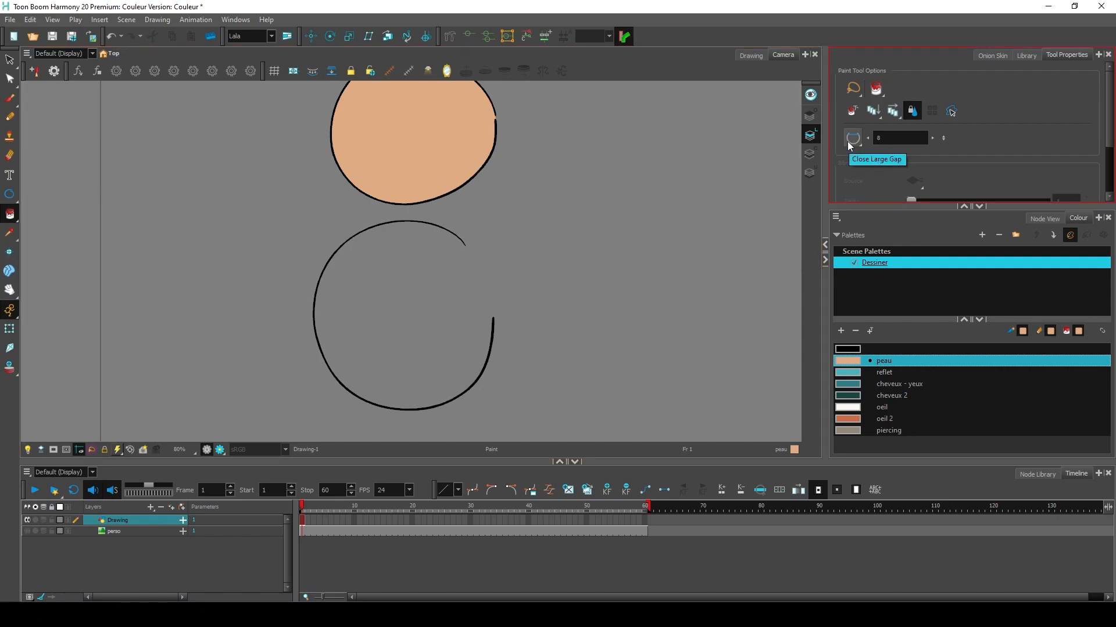
Close the wide opening of the lower test circle with the Close Gap tool, dismissing the hidden-stroke messages
mouse_move(10, 213)
left_mouse_down()
mouse_move(40, 238)
mouse_move(51, 294)
left_mouse_up()
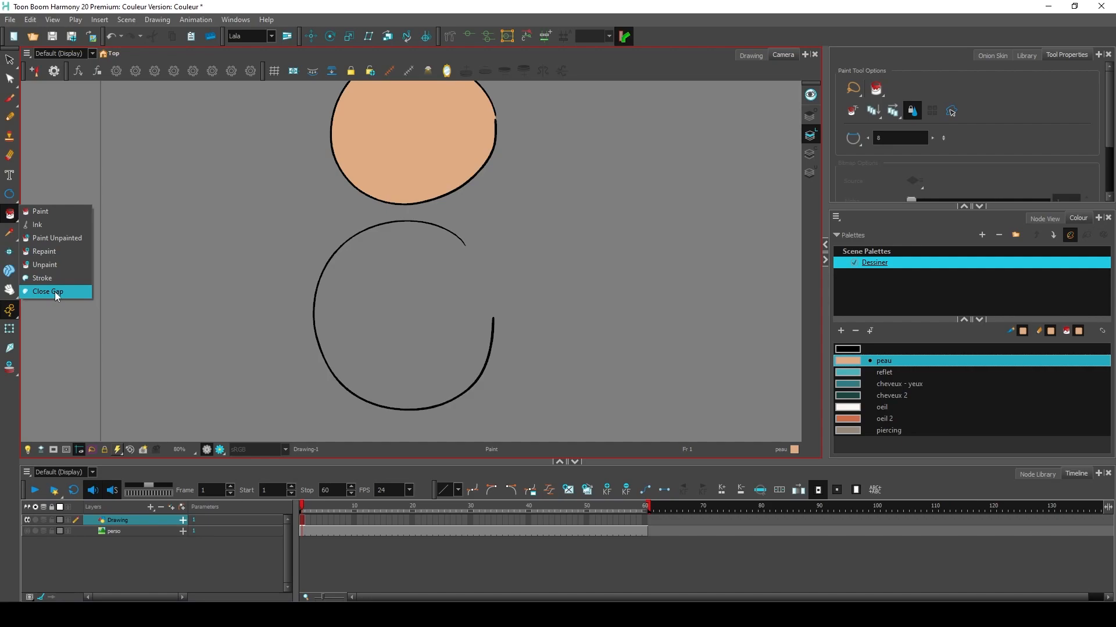
left_click_drag(55, 292, 54, 291)
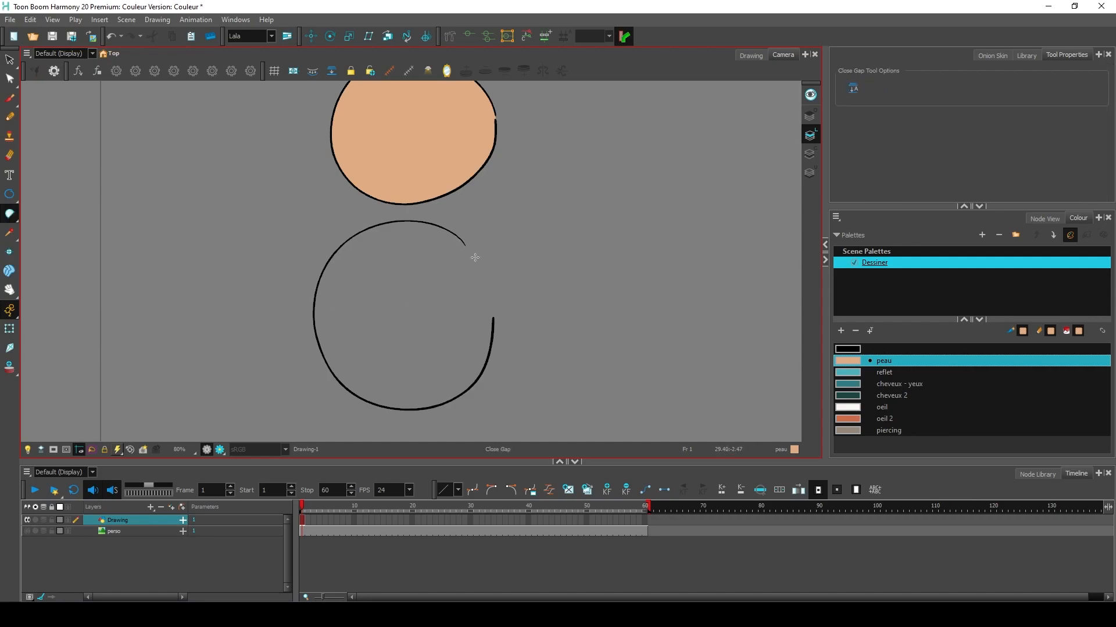
scroll(482, 264, "up", 1)
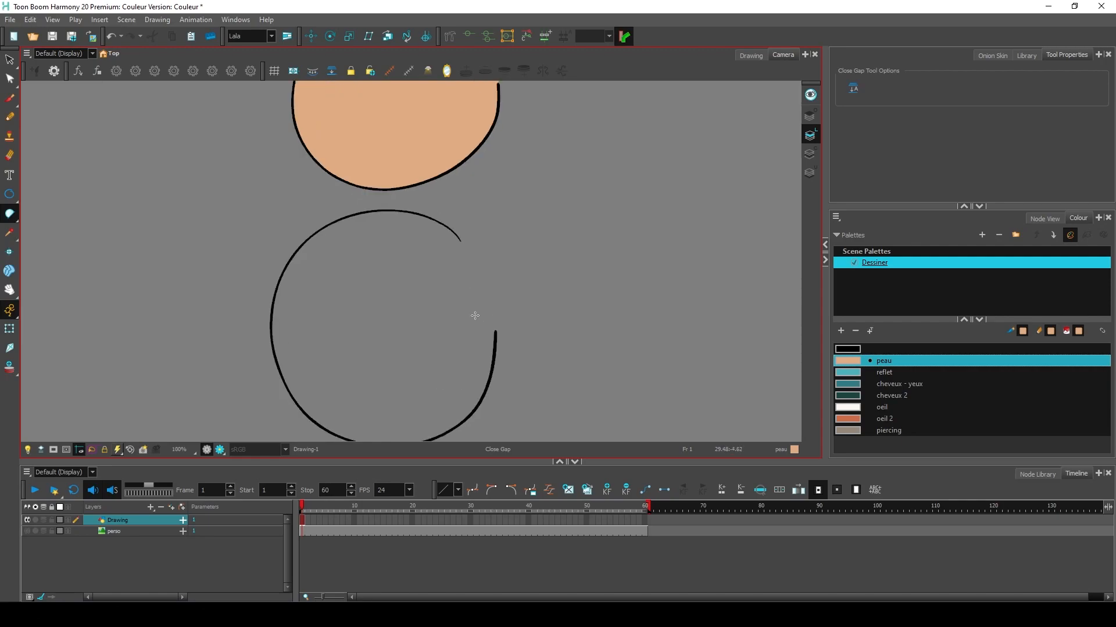
left_click(456, 240)
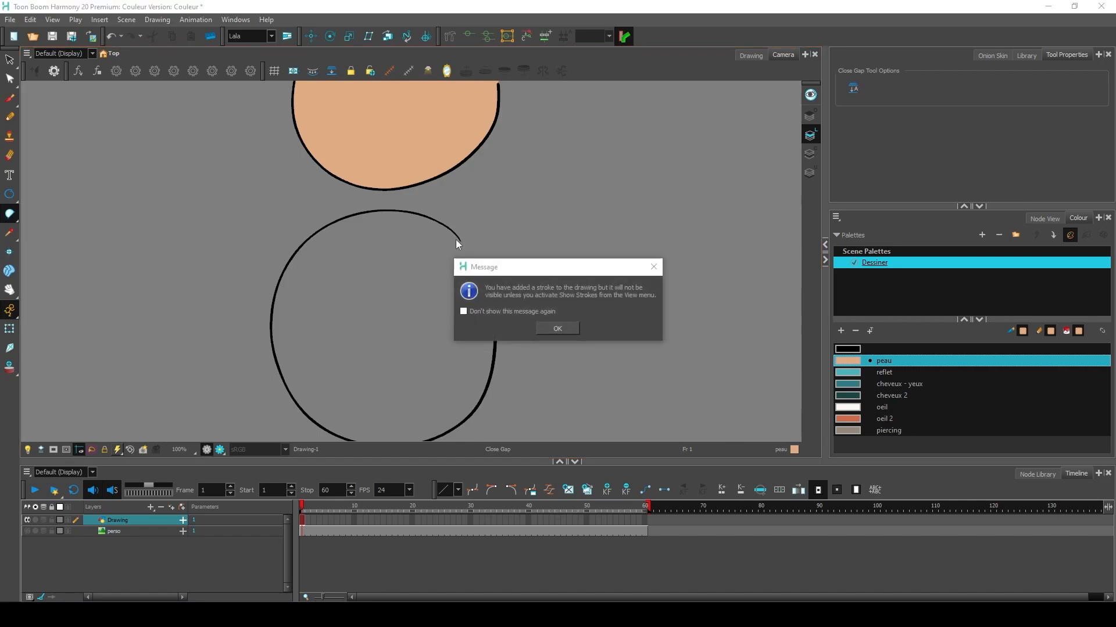
left_click(565, 327)
mouse_move(455, 239)
left_mouse_down()
mouse_move(471, 233)
mouse_move(503, 299)
mouse_move(511, 329)
mouse_move(489, 338)
left_mouse_up()
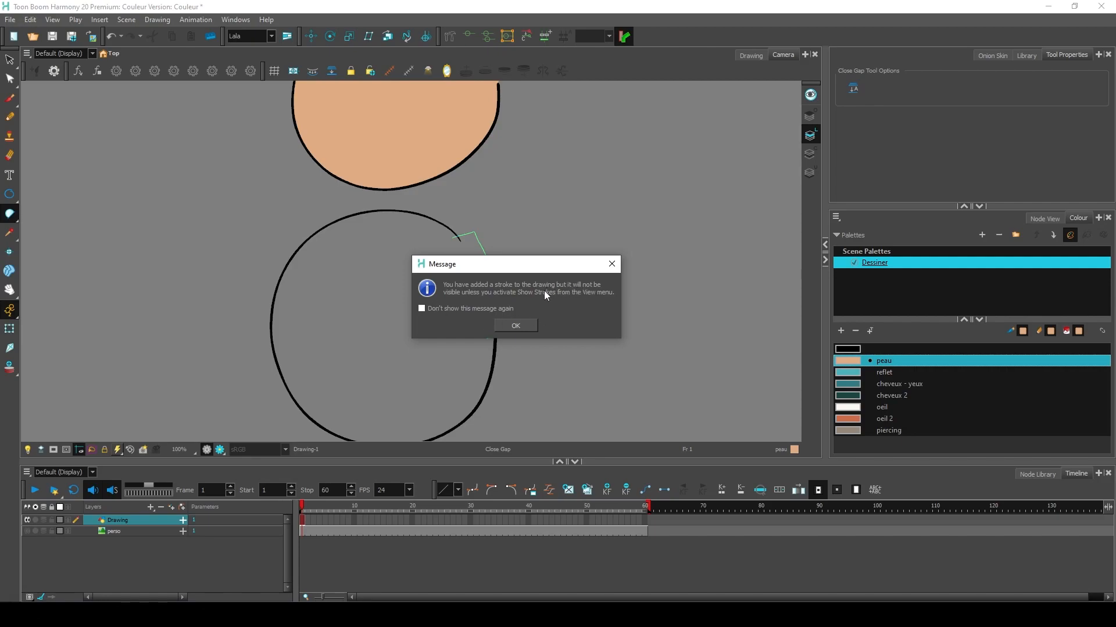
left_click(517, 324)
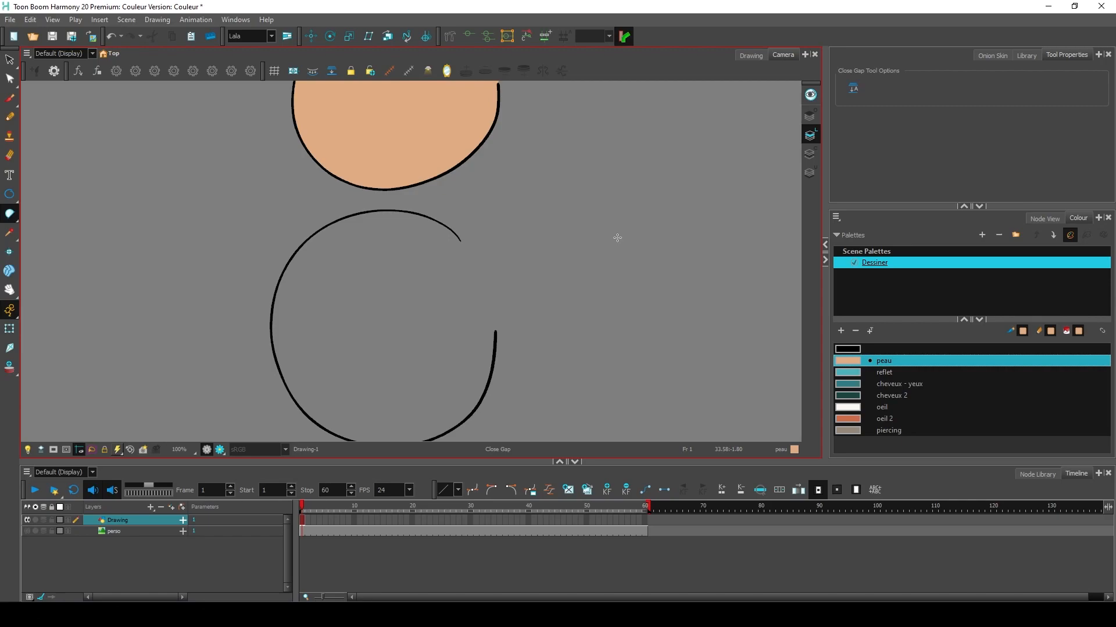
Show the invisible strokes and inspect the closing stroke across the lower circle's gap up close
left_click(514, 306)
left_click(513, 307)
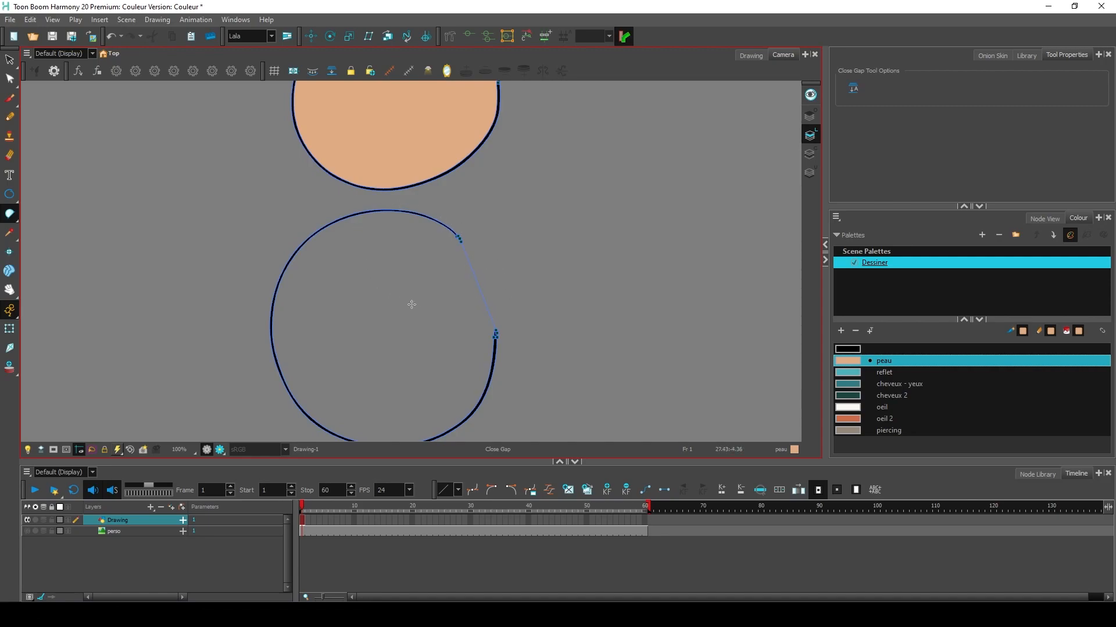
key("ctrl+z")
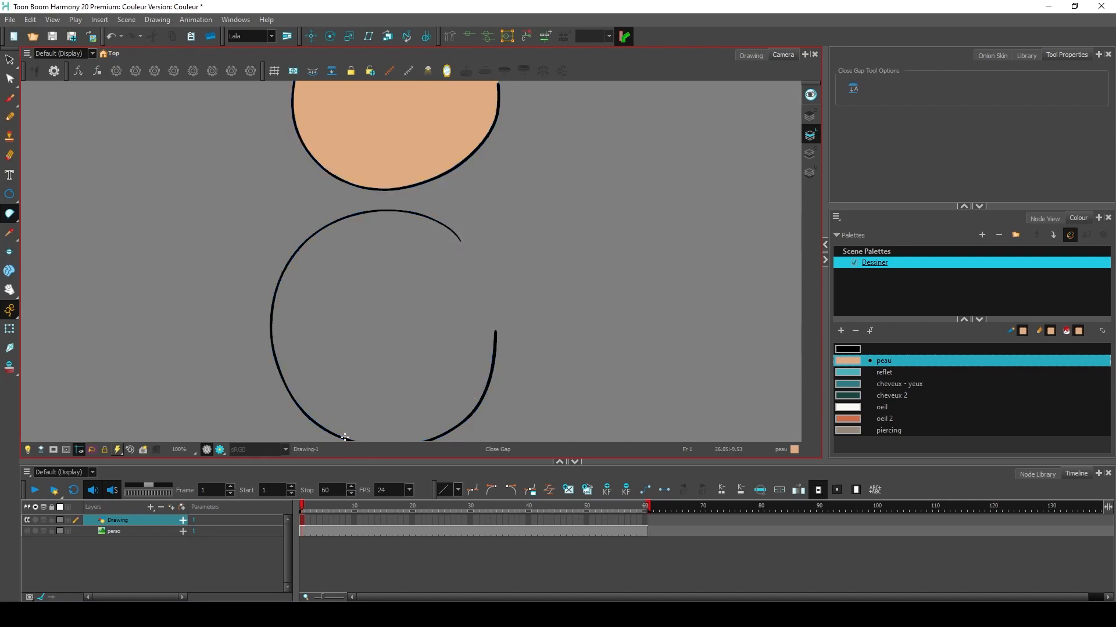
left_click_drag(505, 303, 504, 319)
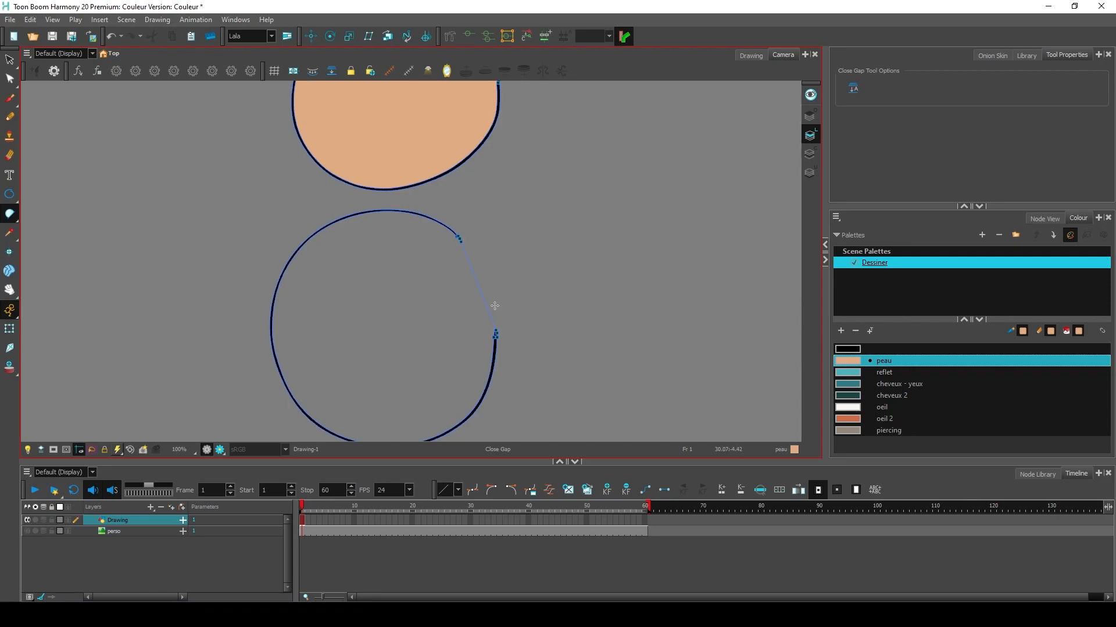
scroll(495, 306, "up", 5)
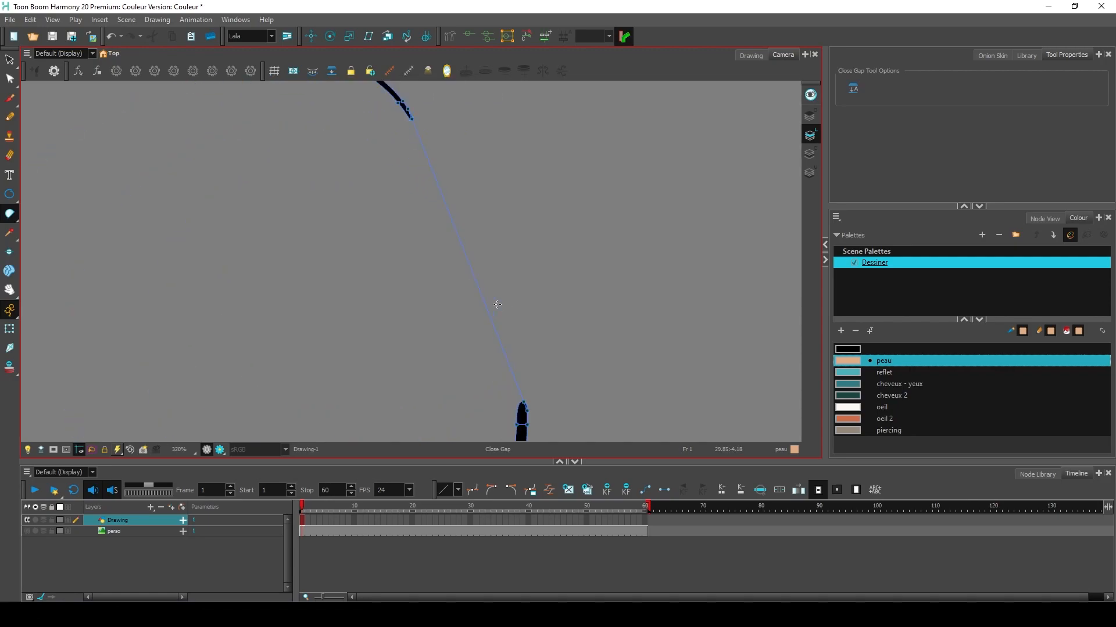
scroll(467, 324, "down", 2)
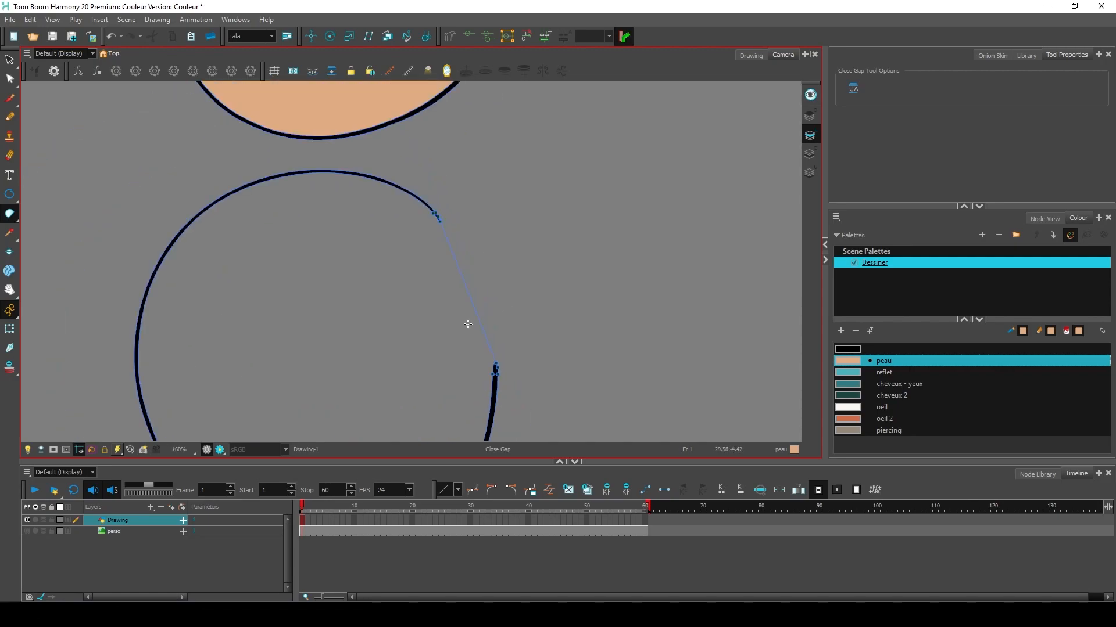
left_click_drag(492, 268, 466, 309)
left_click_drag(455, 217, 494, 369)
left_click_drag(520, 345, 568, 265)
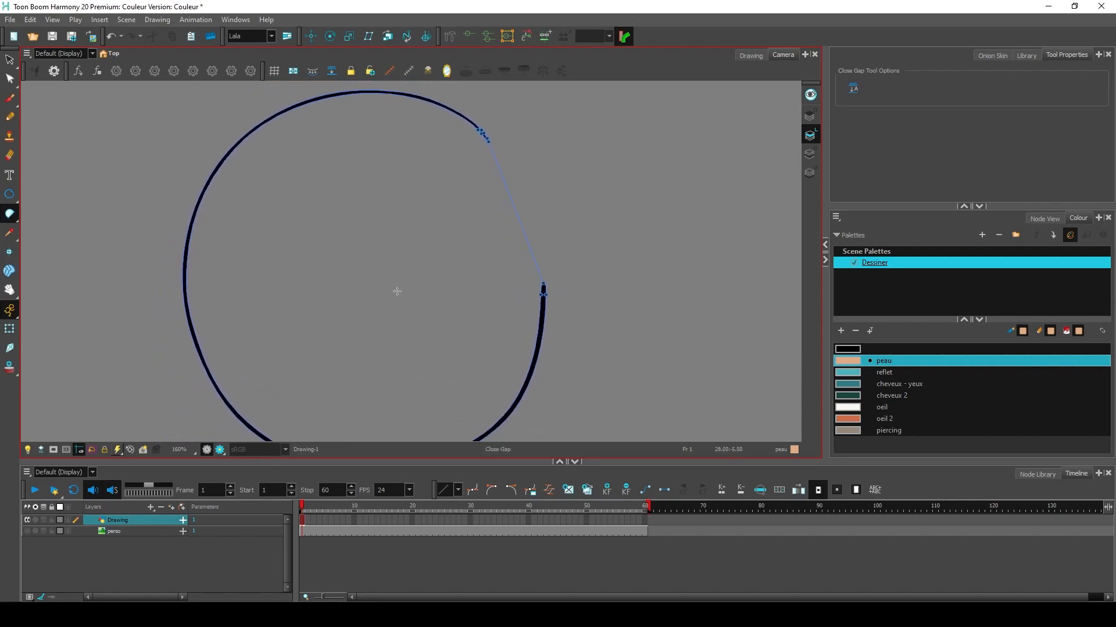
Fill the closed lower test circle with peau using the Paint tool, and undo the fill with strokes shown
left_click(11, 218)
left_click(38, 213)
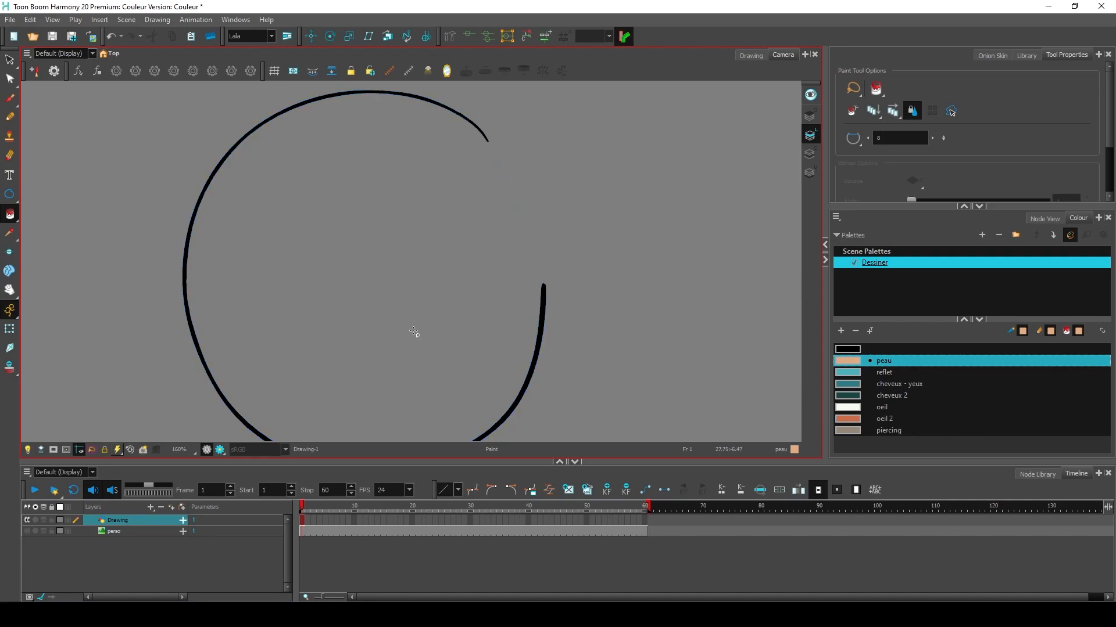
left_click(358, 383)
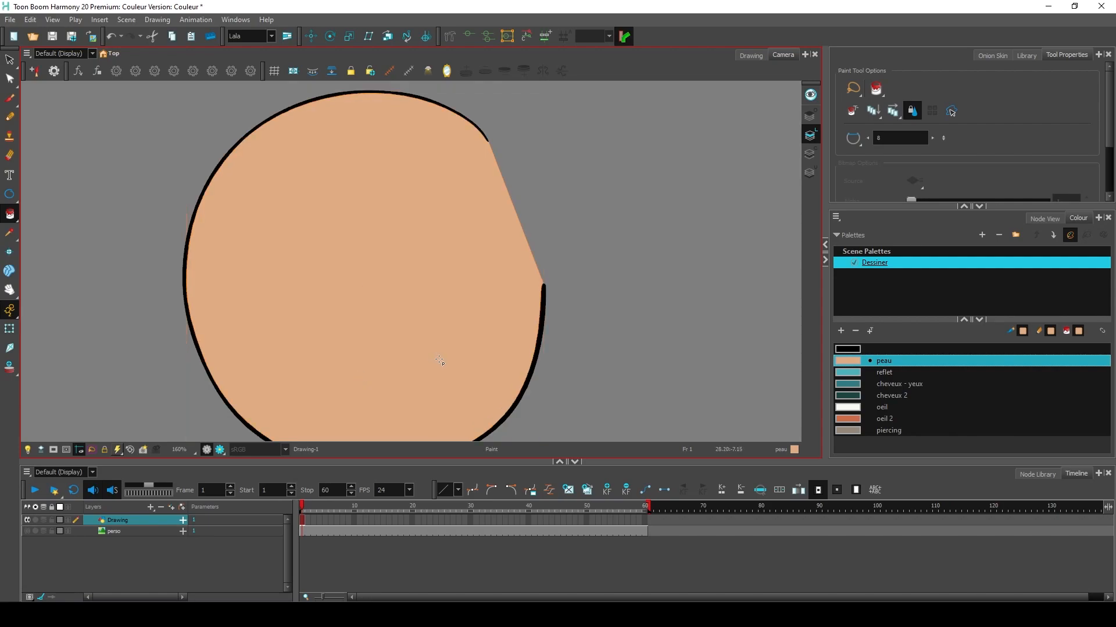
key("ctrl+z")
key("k")
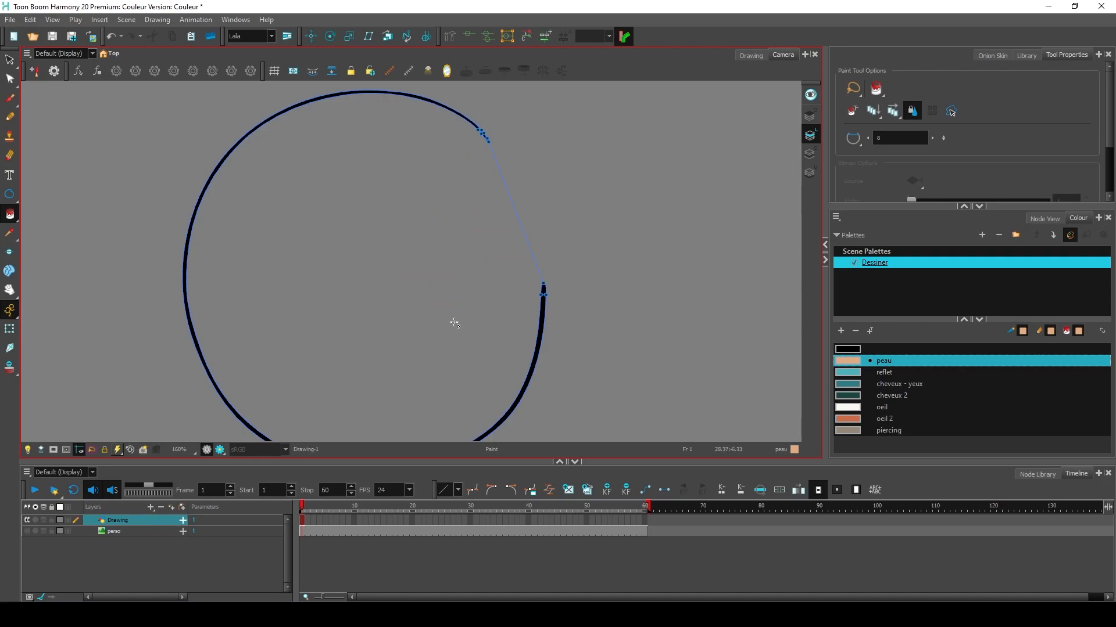
Bend the closing stroke outward with the Contour Editor so it follows the round shape of the lower circle
key("alt+q")
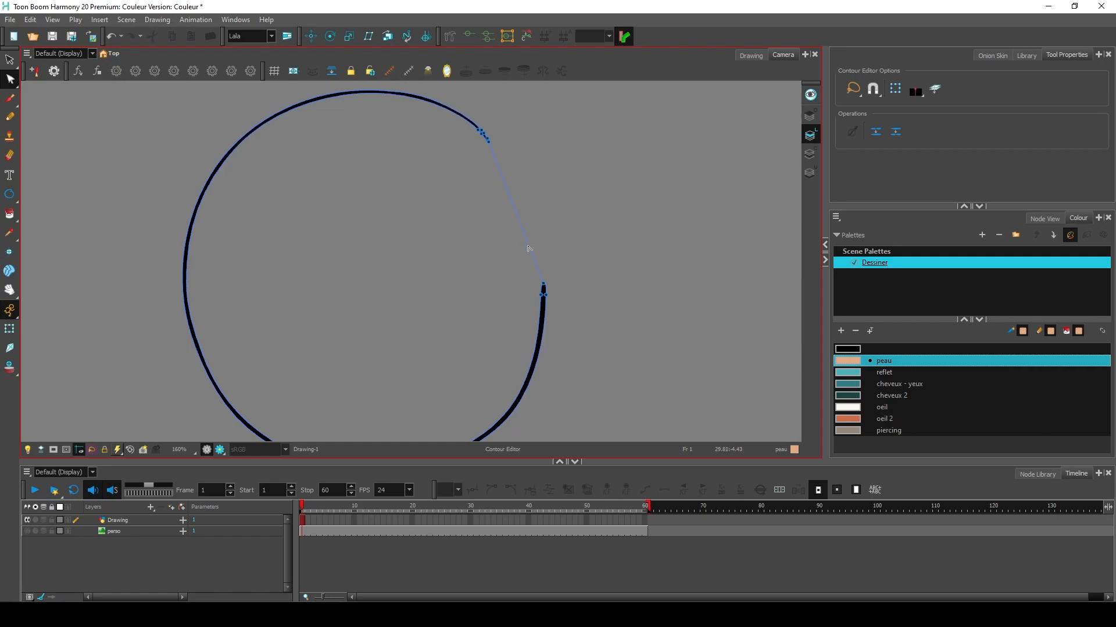
left_click_drag(530, 253, 535, 213)
left_click(538, 206)
left_click_drag(543, 254, 551, 256)
left_click(489, 142)
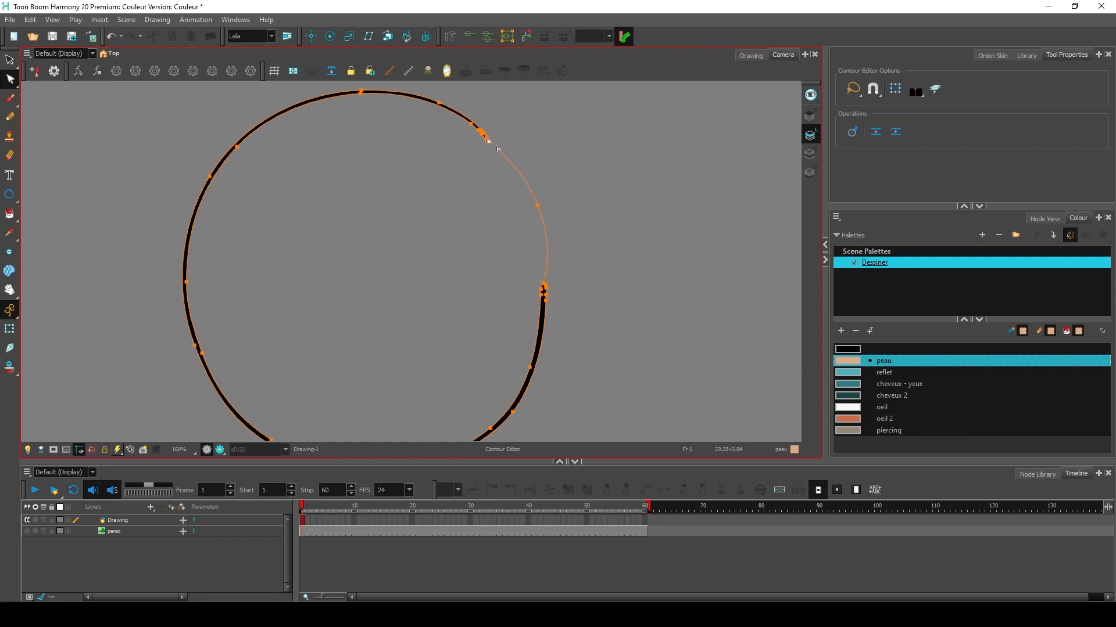
Adjust the points of the curved closing stroke and fill the lower test circle with peau
left_click(538, 206)
left_click(538, 223)
left_click(540, 211)
left_click(538, 206)
left_click(552, 261)
left_click(533, 152)
left_click(9, 214)
left_click(377, 334)
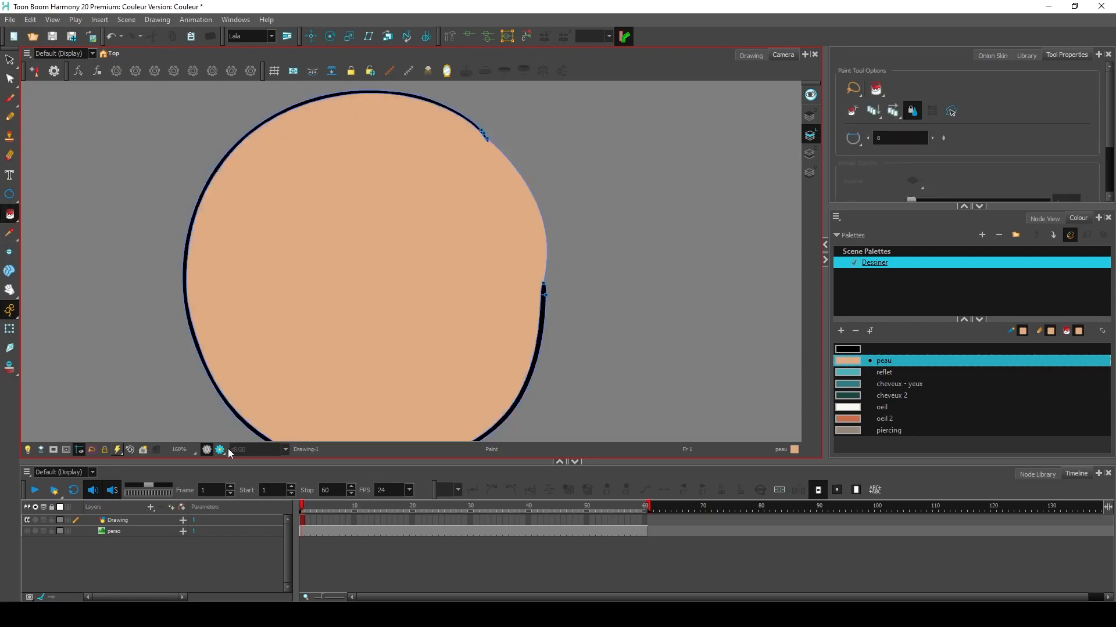
Reshape the unfilled circle's closing stroke across the gap with the Contour Editor and deselect it
left_click(10, 79)
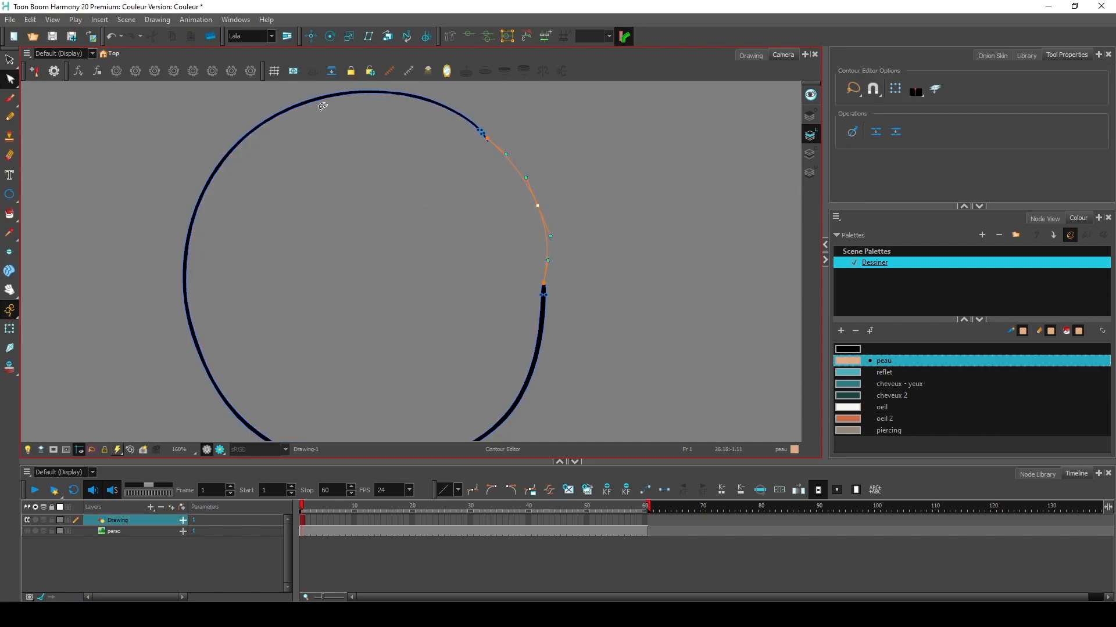
left_click(547, 254)
left_click_drag(515, 168, 525, 160)
left_click_drag(534, 209, 527, 205)
left_click_drag(547, 250, 552, 250)
left_click(574, 273)
Select the curved closing stroke across the lower circle's gap and delete it
key("alt+s")
left_click_drag(545, 144, 568, 227)
key("Delete")
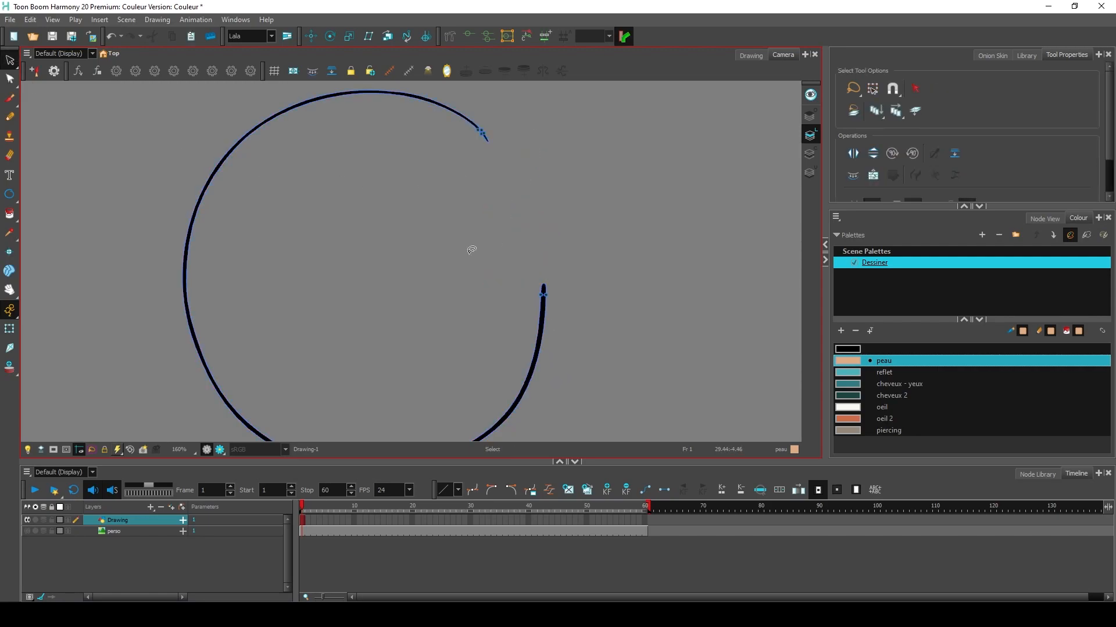
Draw a winding, looping line between the lower circle's open ends with the Close Gap tool
left_click(9, 213)
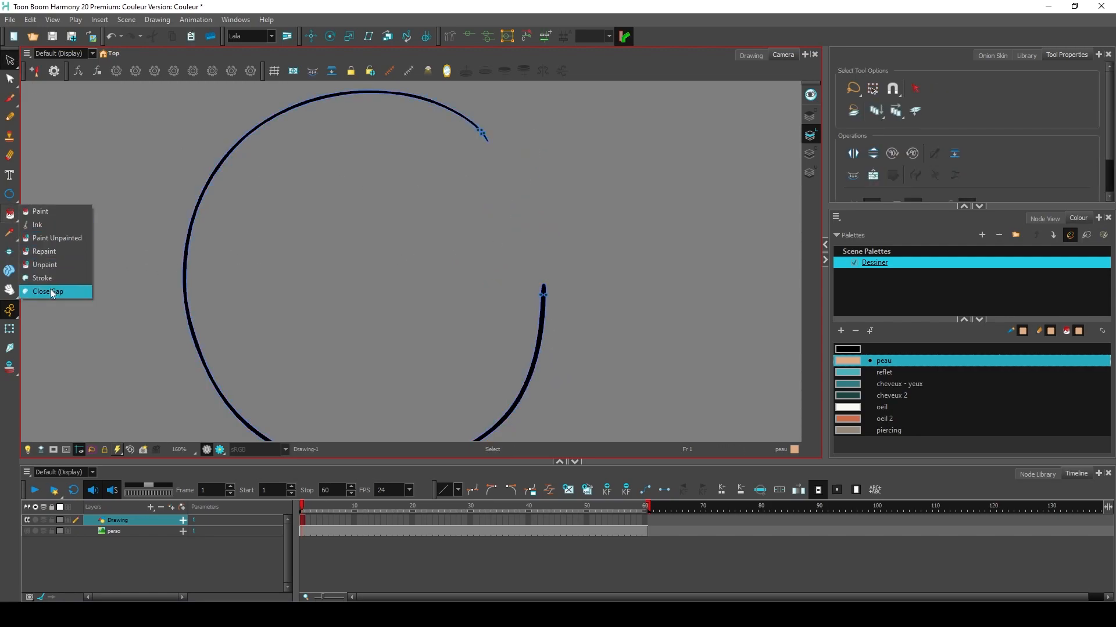
left_click(51, 290)
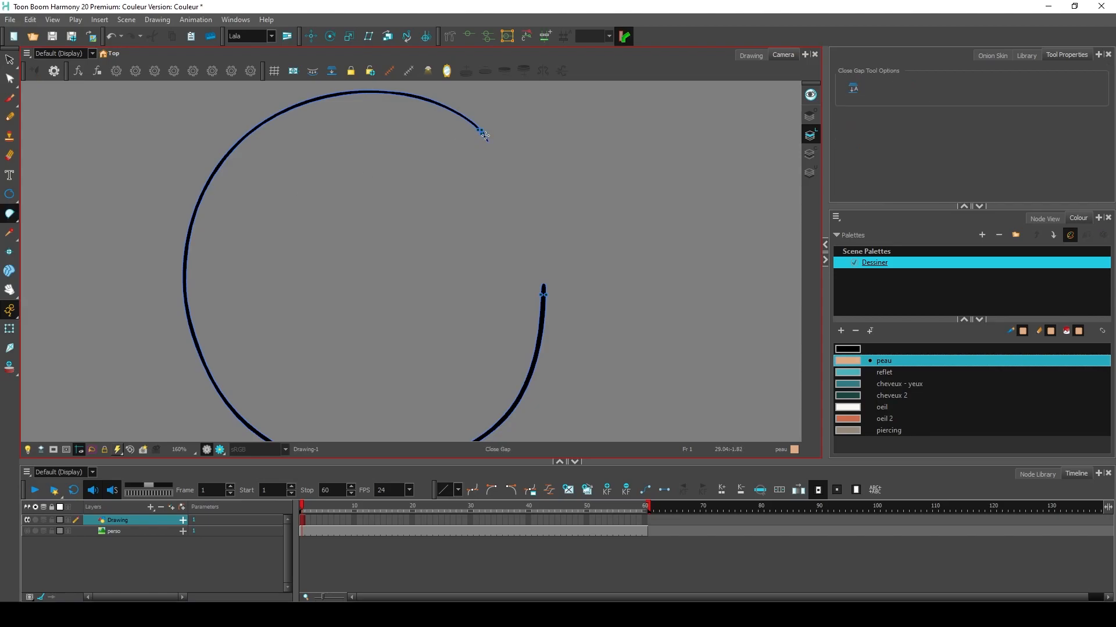
mouse_move(480, 136)
left_mouse_down()
mouse_move(515, 125)
mouse_move(451, 195)
mouse_move(442, 276)
mouse_move(331, 220)
mouse_move(360, 306)
mouse_move(427, 349)
mouse_move(435, 314)
mouse_move(532, 232)
mouse_move(584, 279)
mouse_move(543, 264)
mouse_move(555, 291)
left_mouse_up()
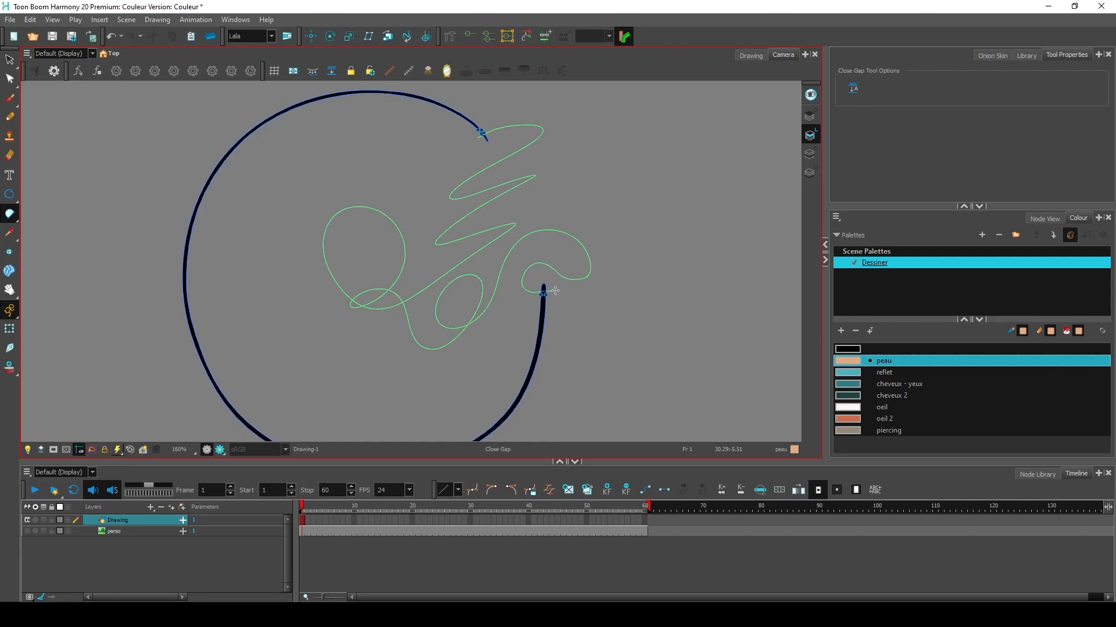
left_click_drag(555, 290, 556, 299)
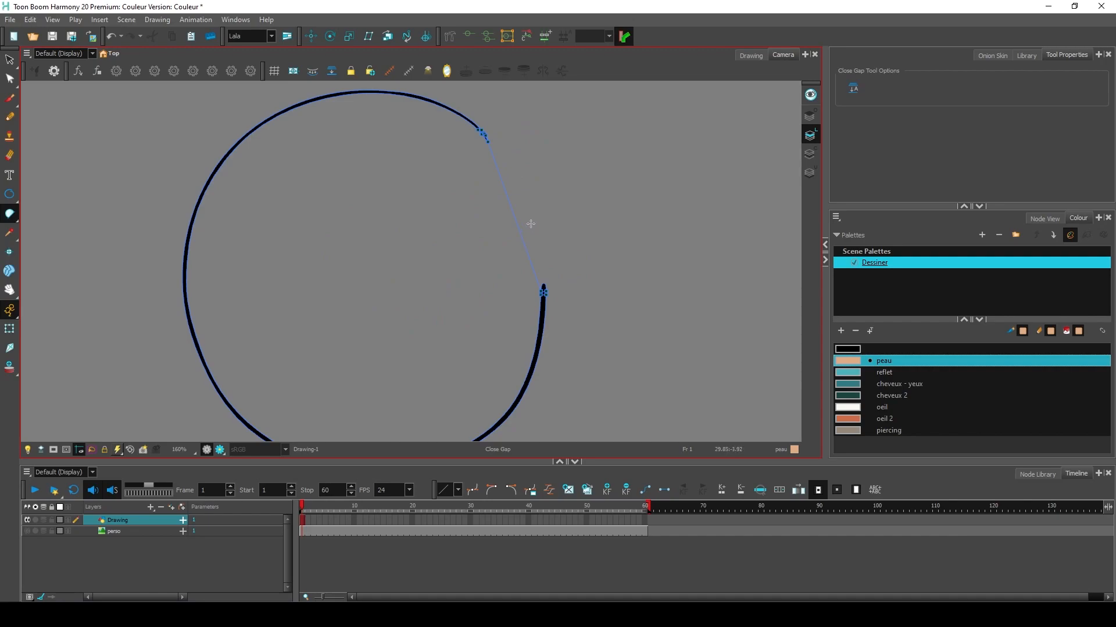
Select the straight closing stroke across the lower circle's gap and delete it
key("alt+q")
key("ctrl+a")
left_click(9, 64)
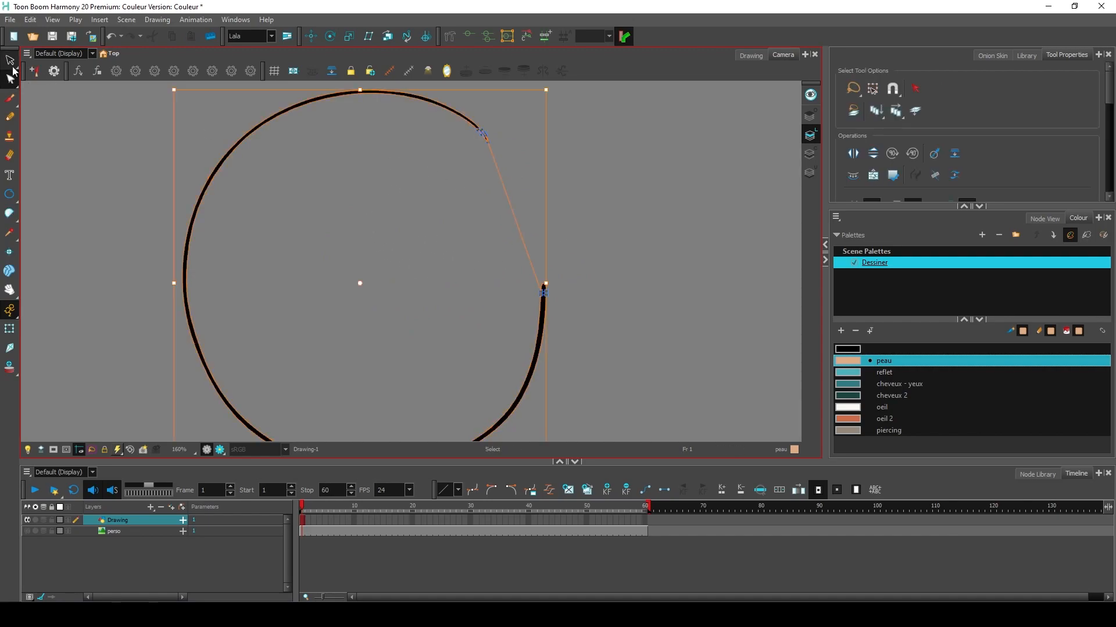
left_click(515, 212)
key("Delete")
Draw a wavy invisible line across the lower circle's gap with the Stroke tool and fill the circle with peau
mouse_move(12, 214)
left_mouse_down()
mouse_move(25, 217)
mouse_move(50, 280)
mouse_move(35, 292)
mouse_move(44, 277)
left_mouse_up()
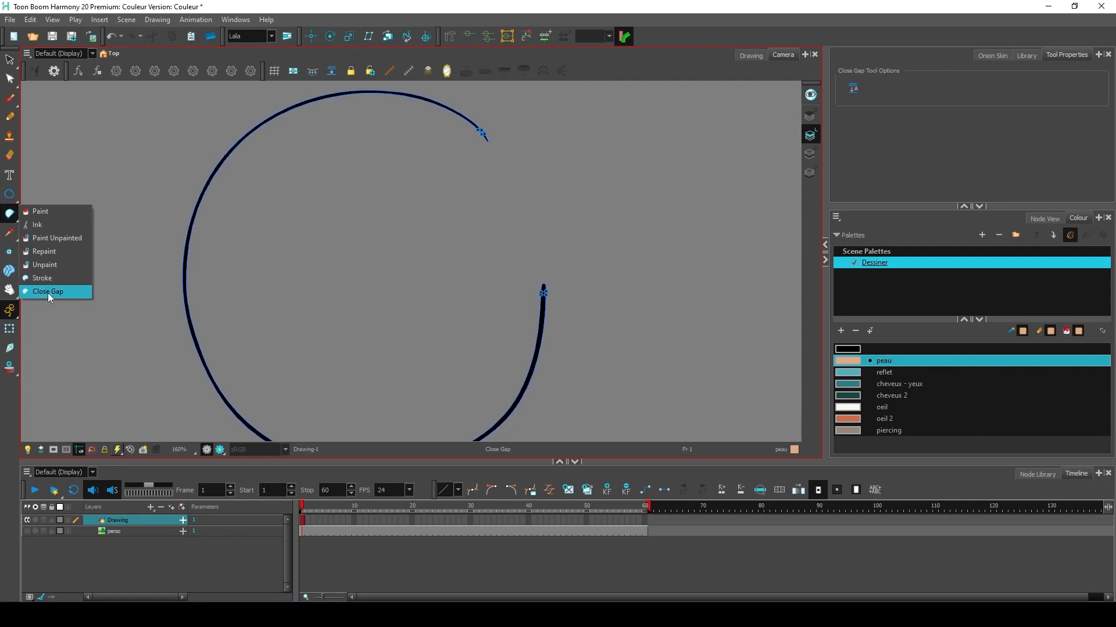
left_click_drag(48, 293, 49, 280)
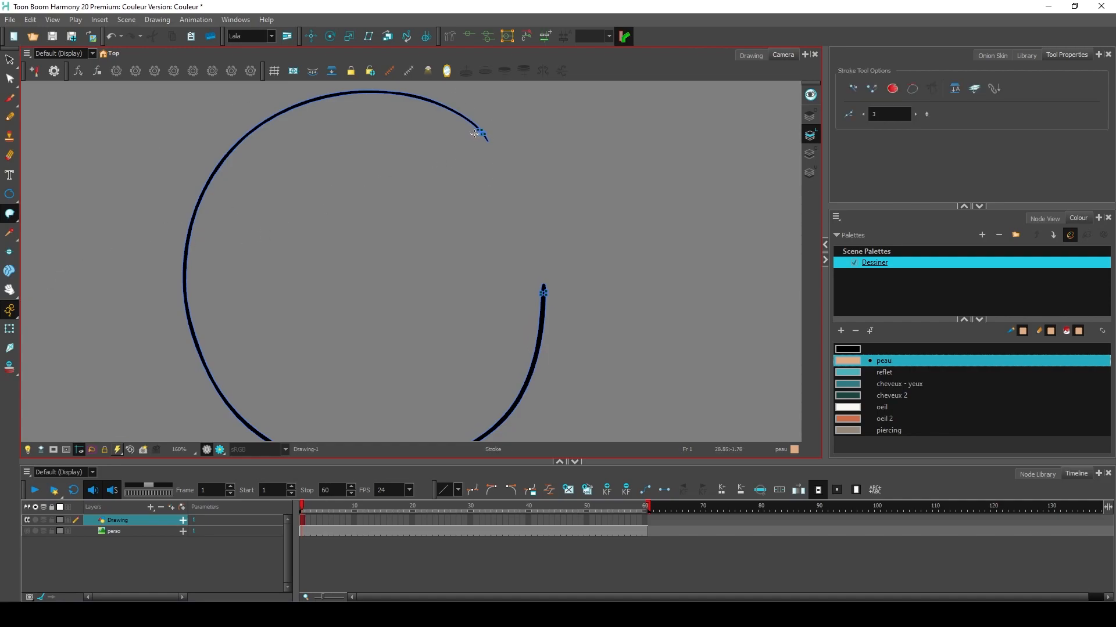
mouse_move(483, 127)
left_mouse_down()
mouse_move(535, 129)
mouse_move(476, 165)
mouse_move(472, 194)
mouse_move(512, 193)
mouse_move(516, 209)
mouse_move(493, 237)
mouse_move(585, 210)
mouse_move(656, 219)
mouse_move(569, 241)
mouse_move(617, 264)
mouse_move(531, 307)
left_mouse_up()
left_click(11, 214)
left_click(37, 214)
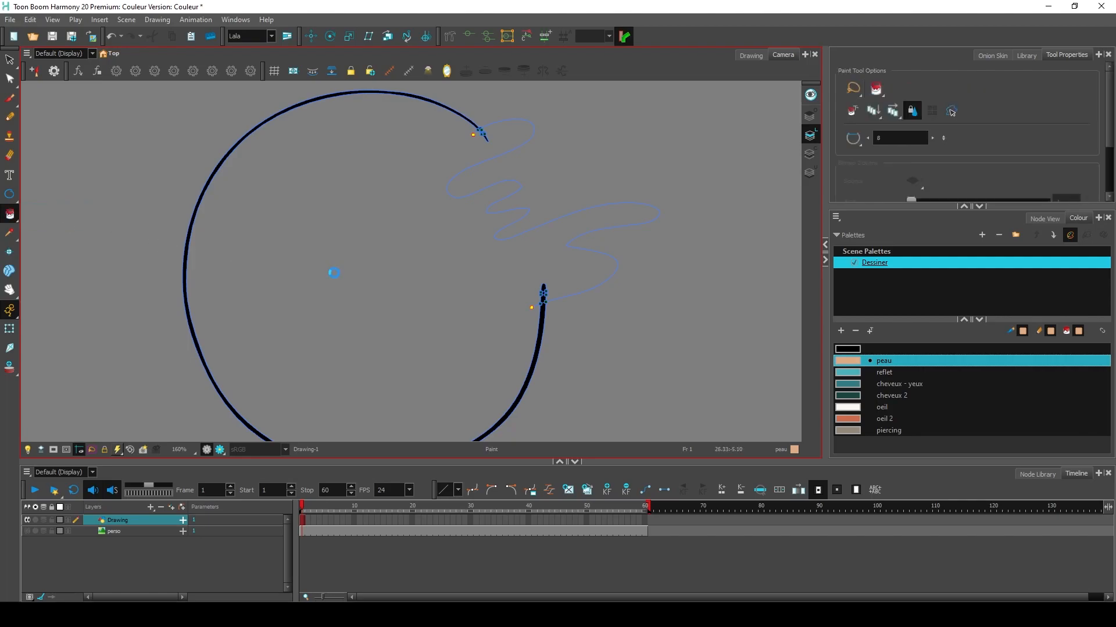
left_click(336, 274)
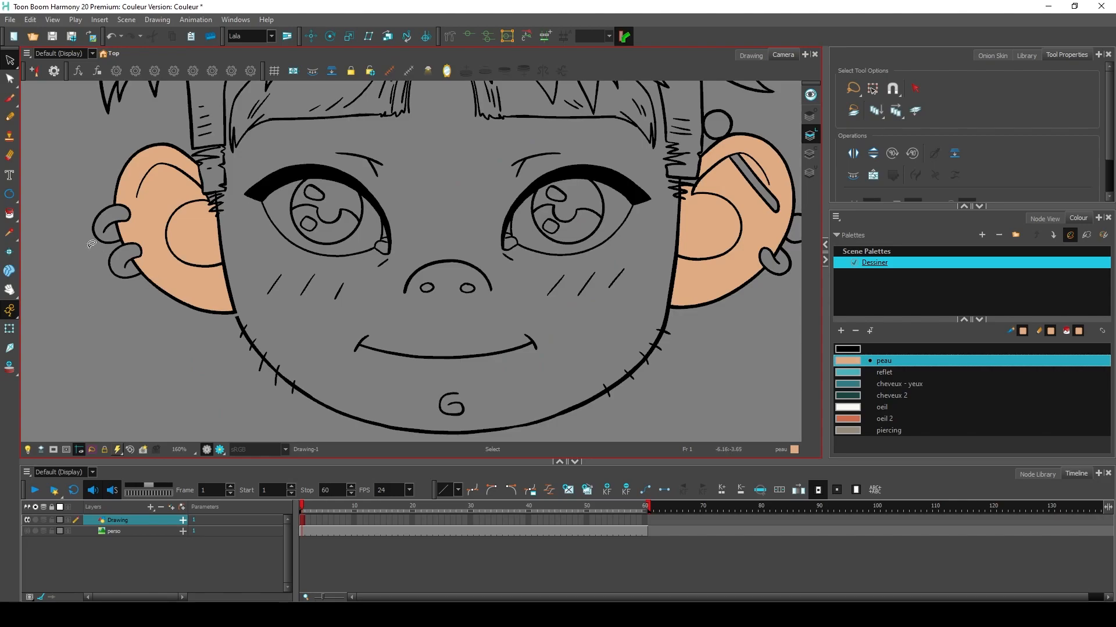
Fill the character's face with peau using the Paint tool
left_click(9, 215)
left_click(522, 298)
scroll(522, 298, "down", 4)
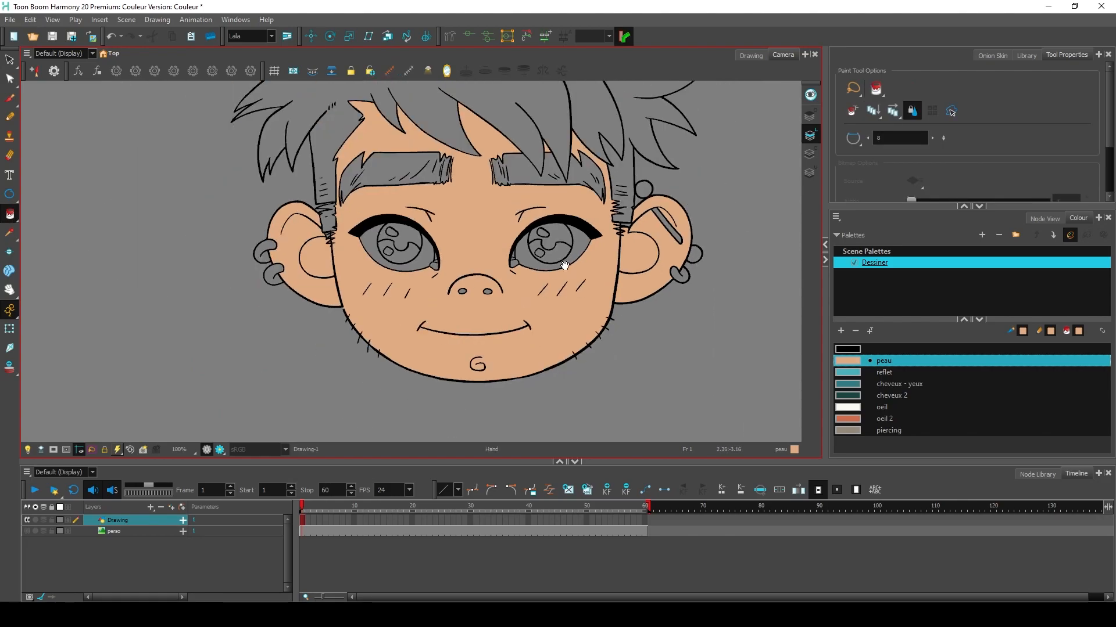
scroll(549, 261, "up", 1)
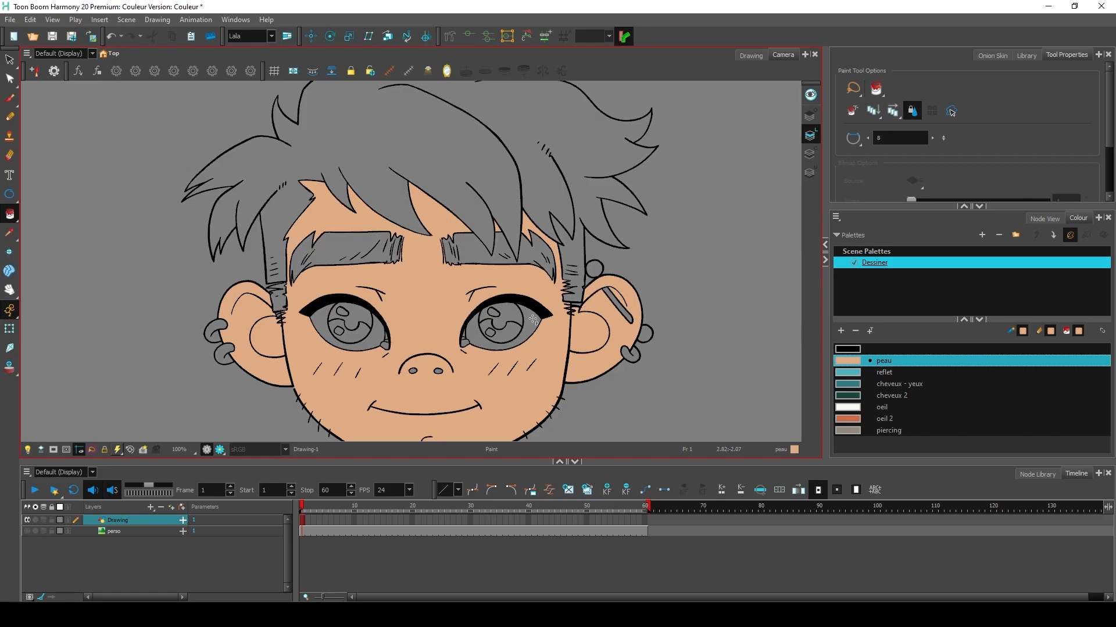
Activate the Brush with the cheveux - yeux colour for the left eyebrow and save the scene
left_click(10, 98)
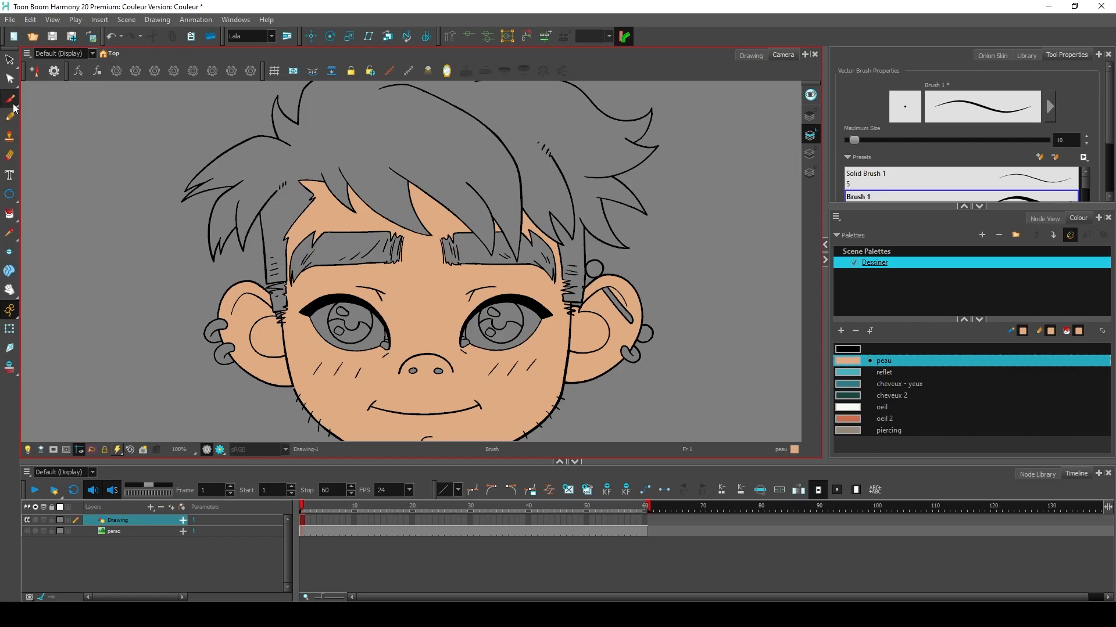
key("ctrl+s")
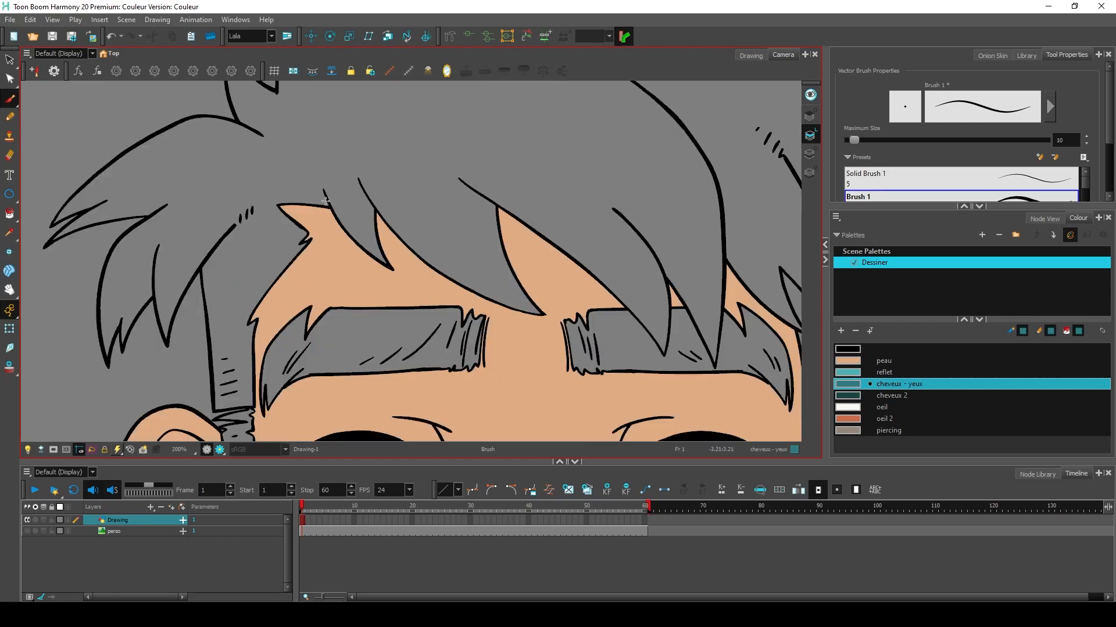
left_click_drag(449, 322, 491, 262)
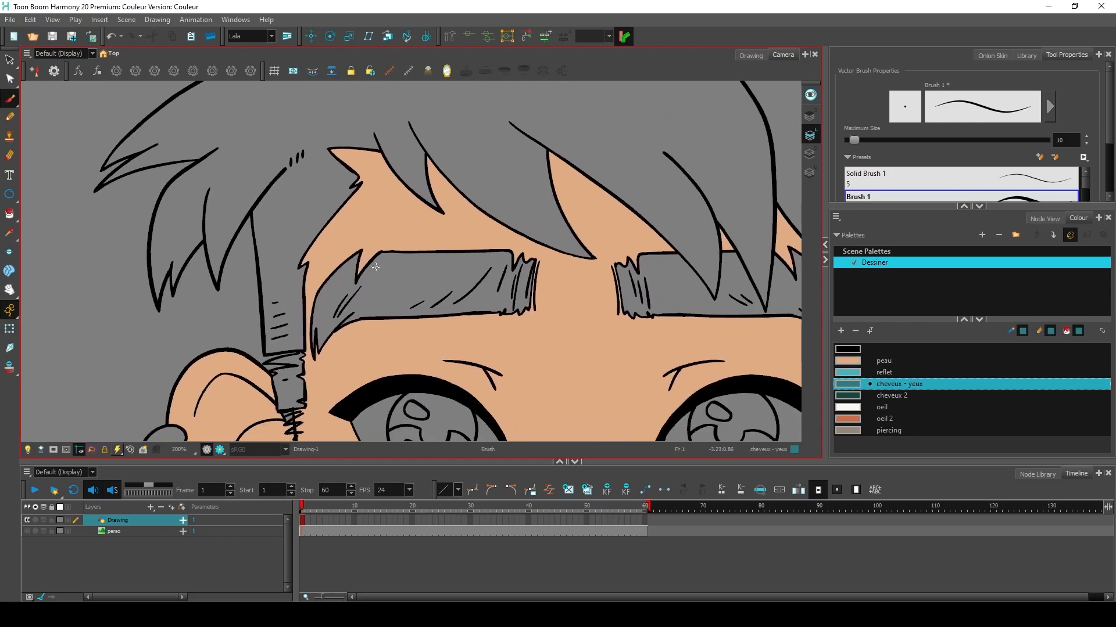
Brush overlapping trial strokes in cheveux - yeux, cheveux 2 and oeil 2 across the upper edge of the left eyebrow
mouse_move(379, 261)
left_mouse_down()
mouse_move(345, 296)
mouse_move(396, 259)
mouse_move(368, 297)
mouse_move(397, 271)
mouse_move(392, 253)
mouse_move(460, 255)
left_mouse_up()
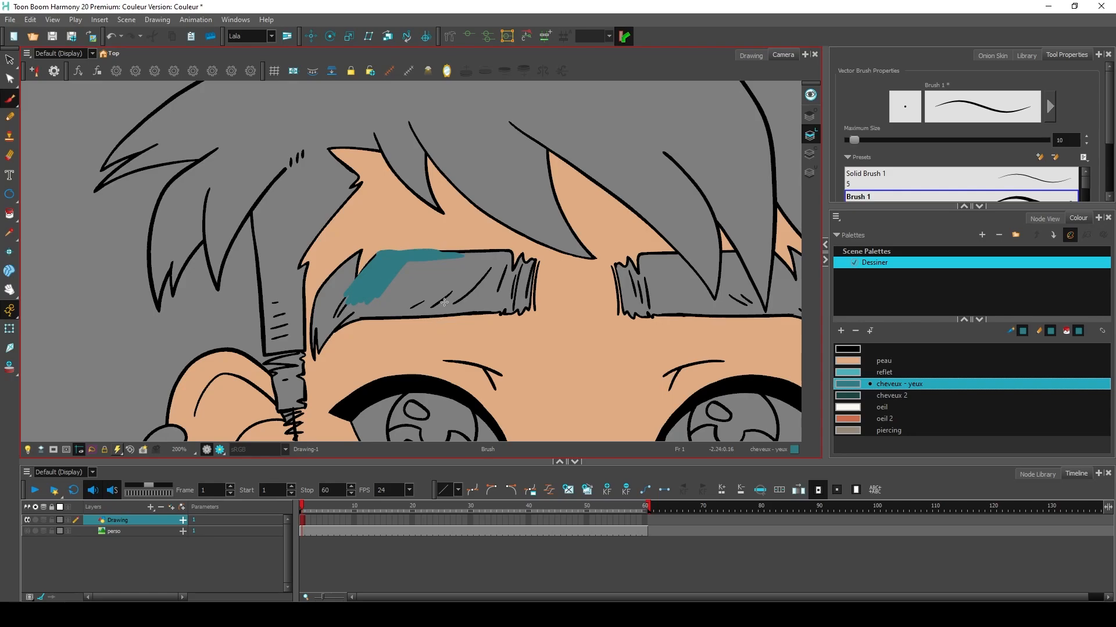
left_click(860, 396)
mouse_move(361, 295)
left_mouse_down()
mouse_move(413, 239)
mouse_move(402, 266)
mouse_move(421, 242)
mouse_move(430, 250)
left_mouse_up()
left_click(853, 364)
left_click(853, 418)
Select the trial colour strokes on the left eyebrow and delete them
key("s")
left_click(358, 285)
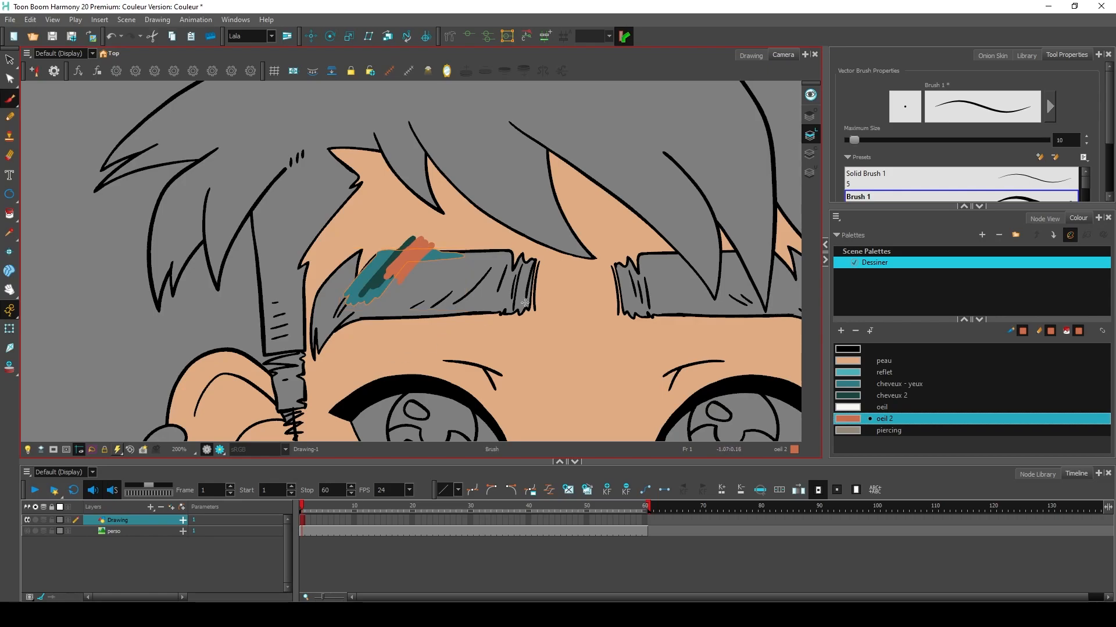
key("Delete")
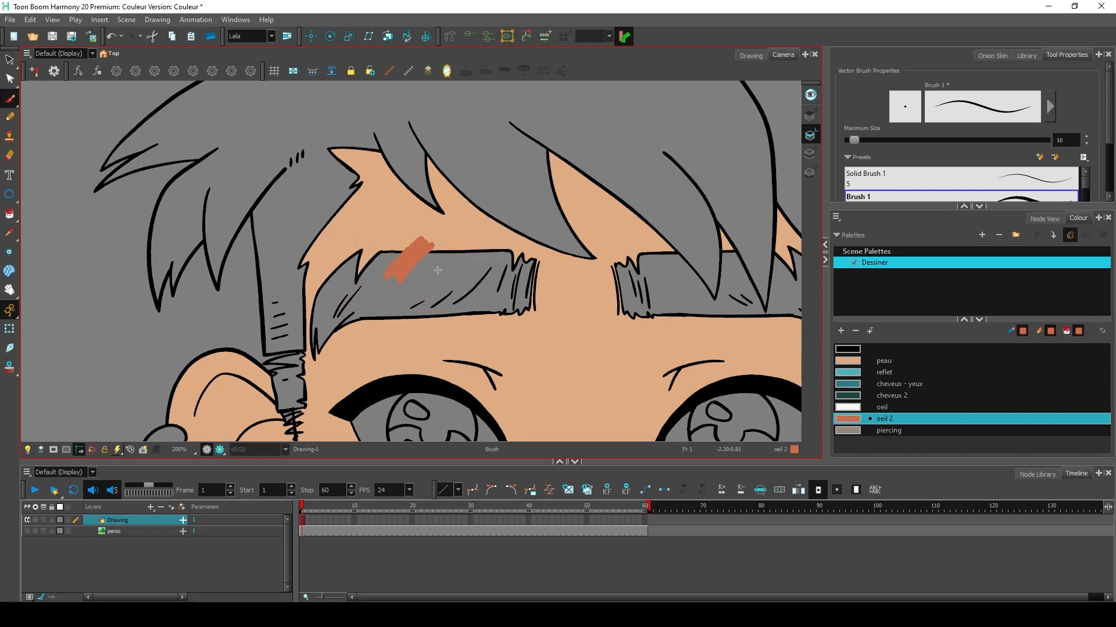
key("s")
left_click(402, 269)
key("Delete")
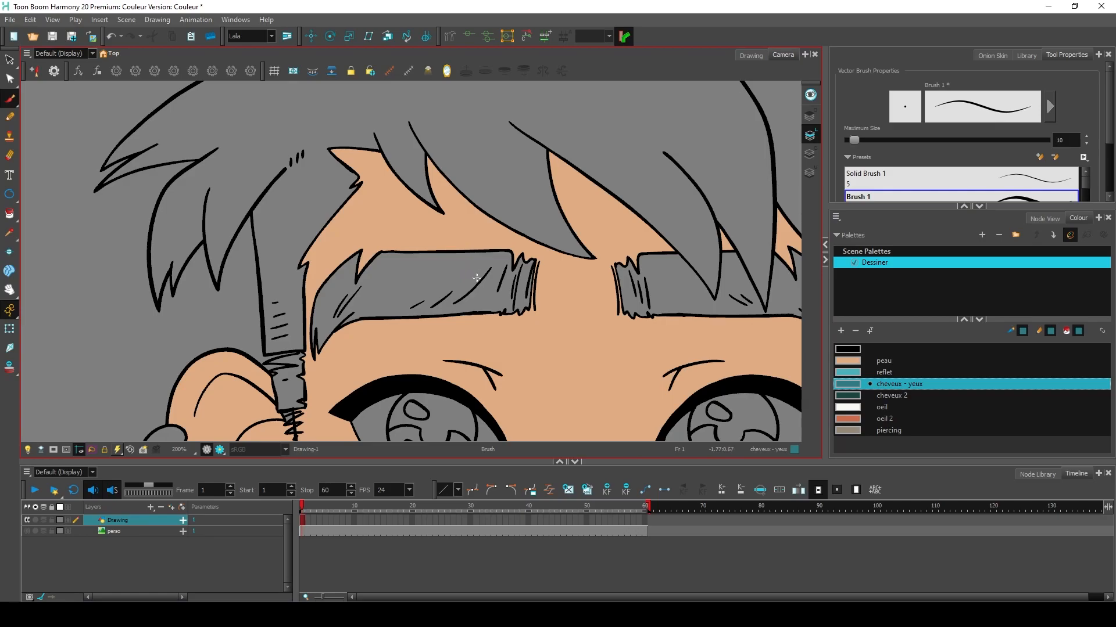
Add a vector drawing layer named colo directly above perso and brush the outer end of the left eyebrow with cheveux - yeux
scroll(477, 278, "down", 1)
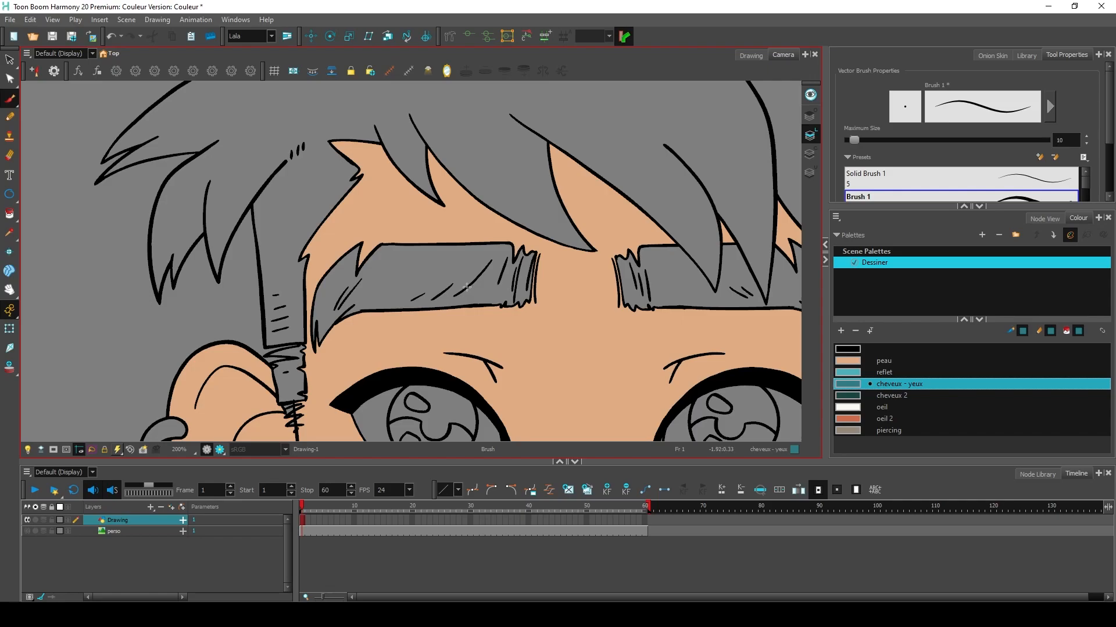
left_click(119, 531)
left_click(171, 508)
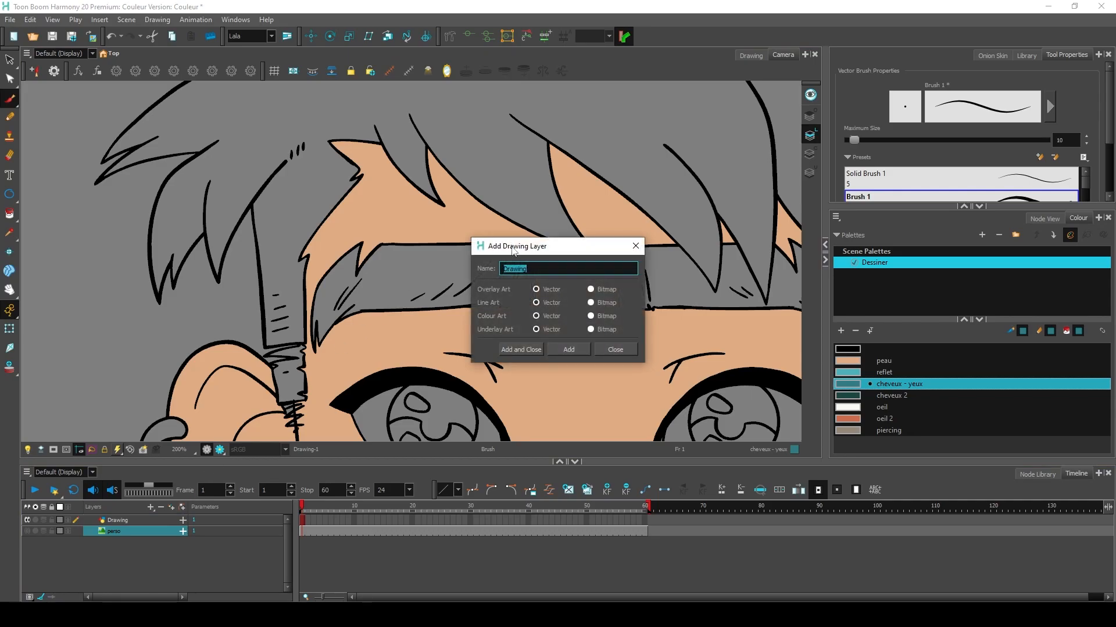
type("colo")
key("Return")
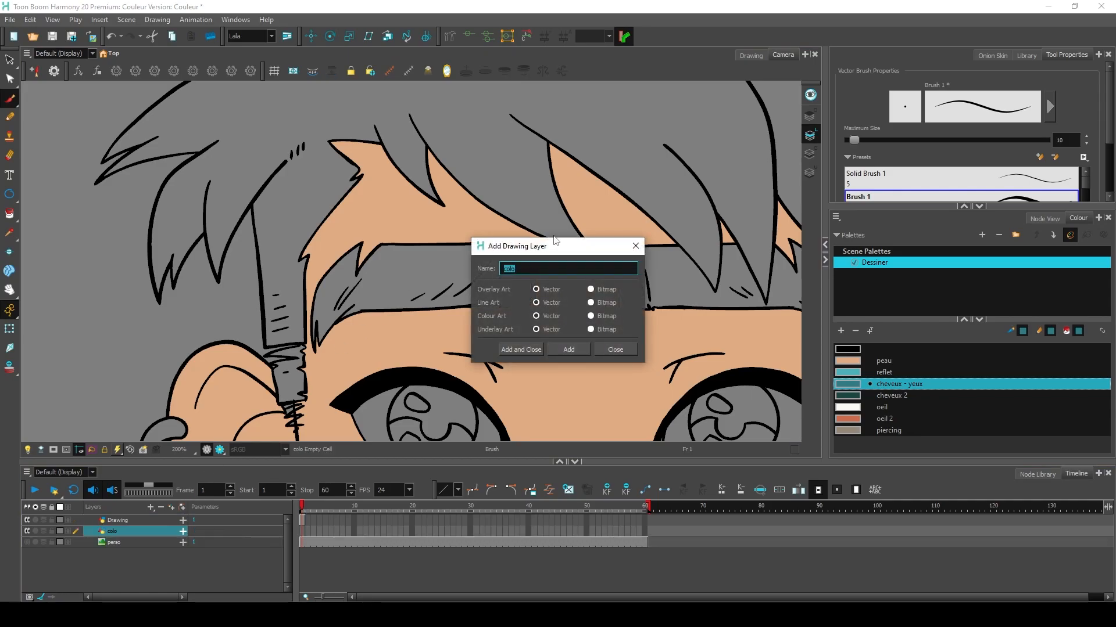
left_click(615, 349)
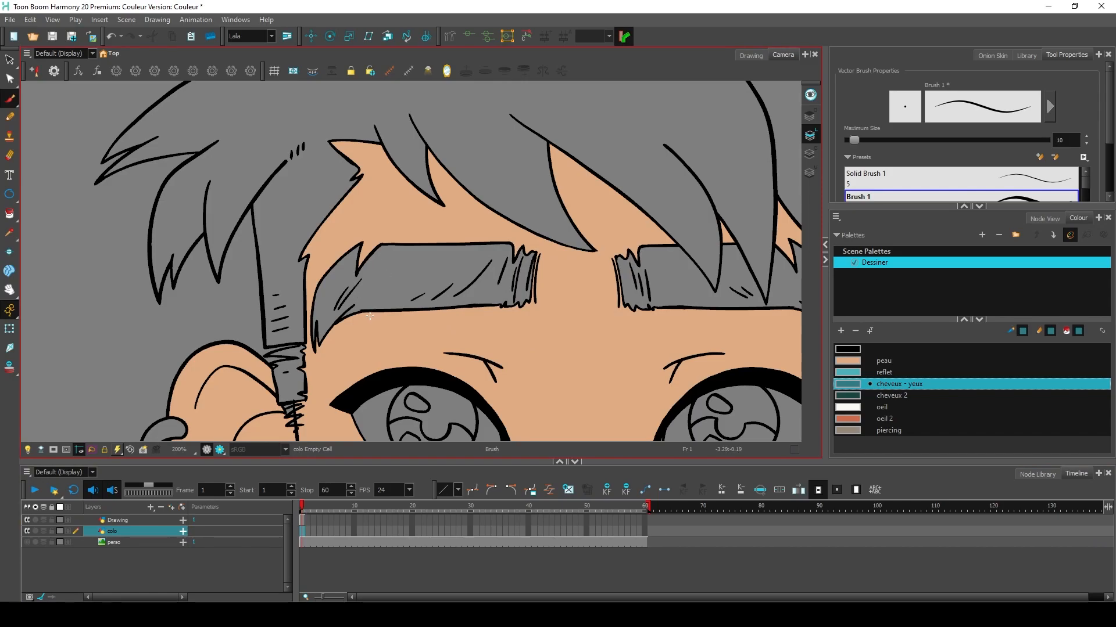
mouse_move(375, 258)
left_mouse_down()
mouse_move(356, 277)
mouse_move(357, 250)
mouse_move(344, 261)
mouse_move(315, 316)
mouse_move(352, 264)
left_mouse_up()
scroll(355, 264, "up", 3)
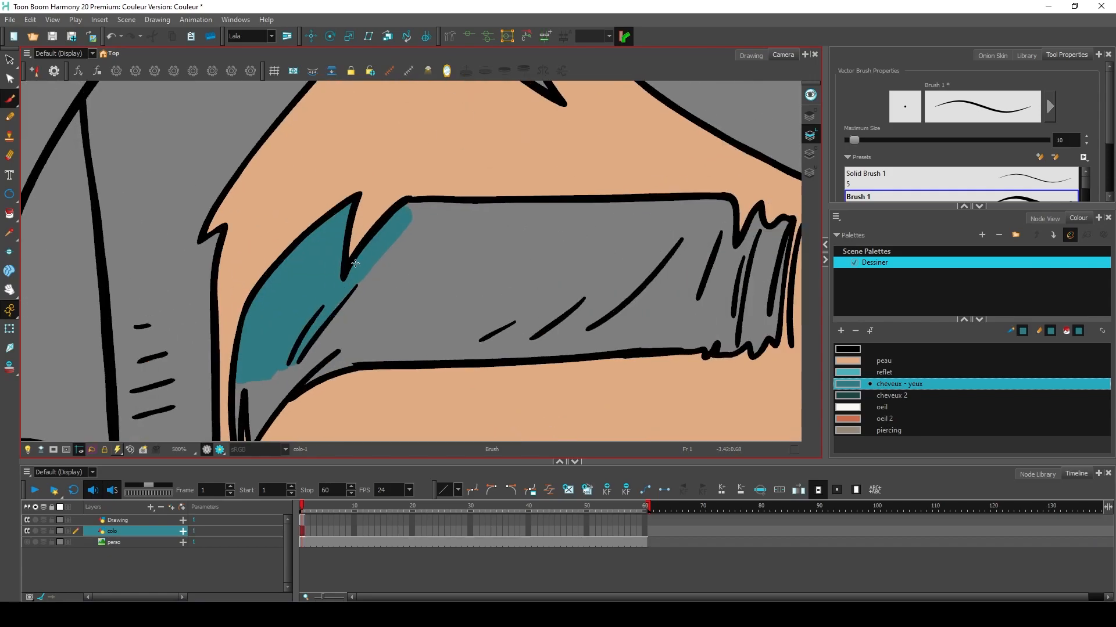
Rename the line drawing layer to trait and delete the colo layer
left_click(85, 531)
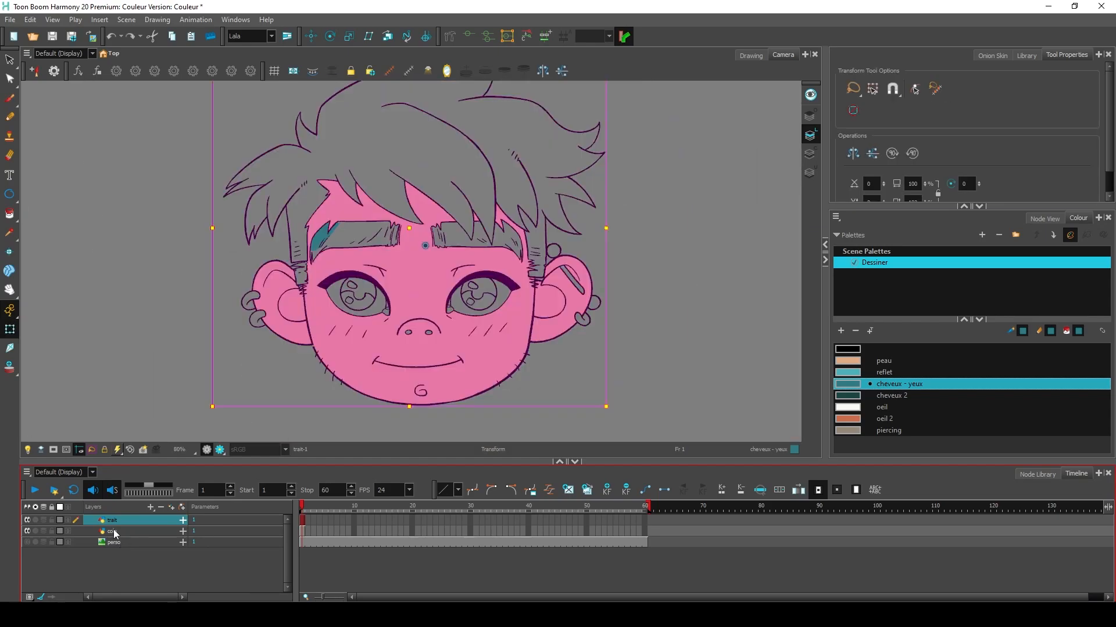
left_click(113, 531)
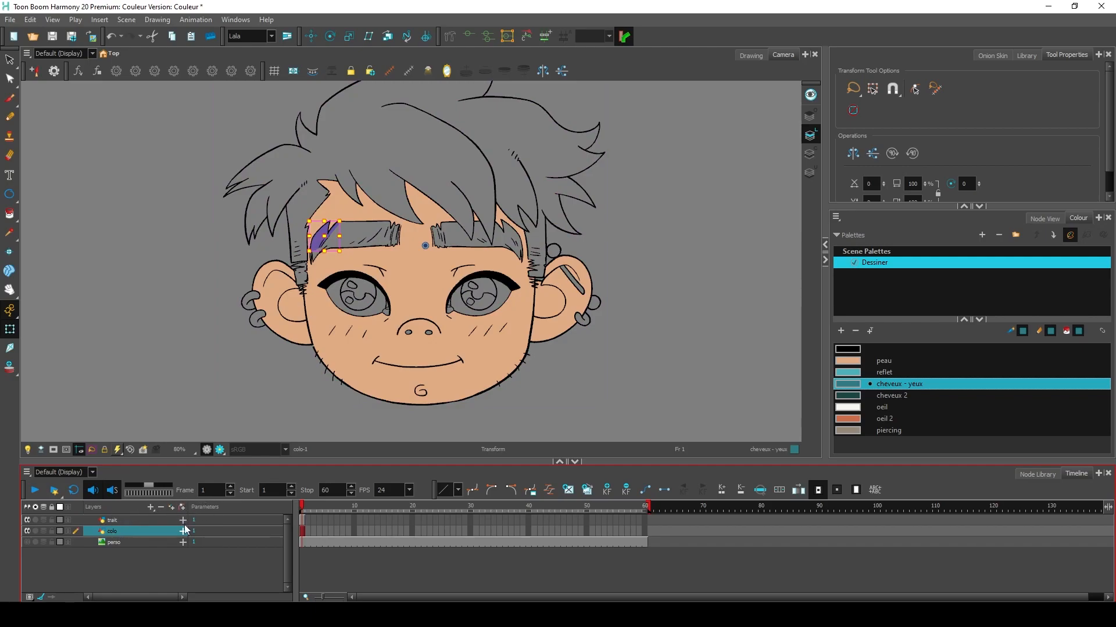
right_click(113, 520)
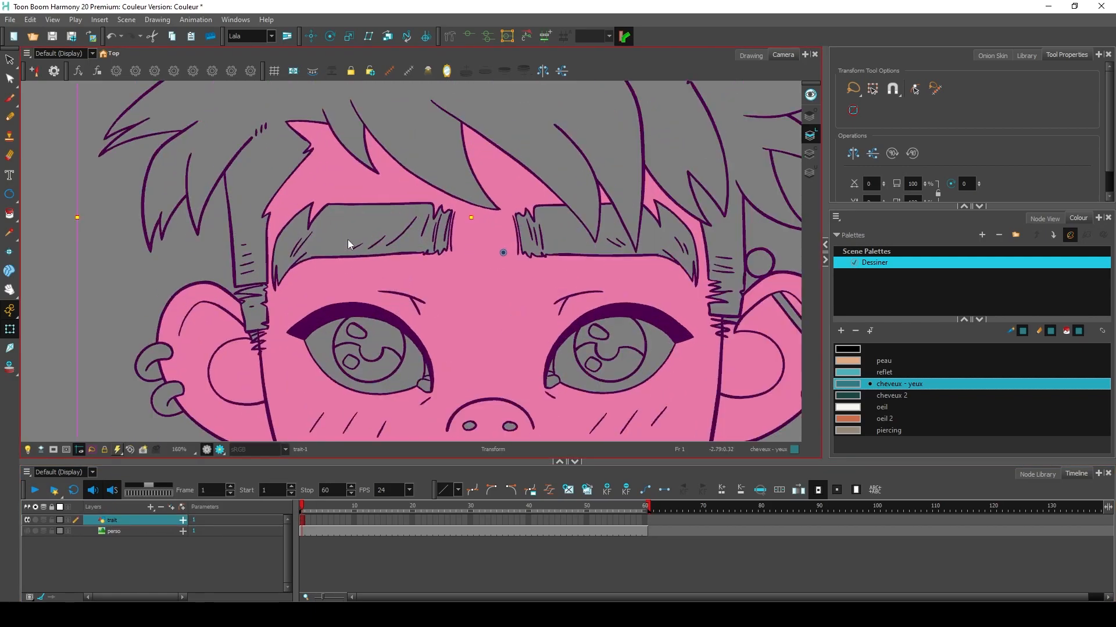
Switch the current art of the trait layer through Line, Colour and Underlay Art and return to Line Art
scroll(366, 235, "up", 1)
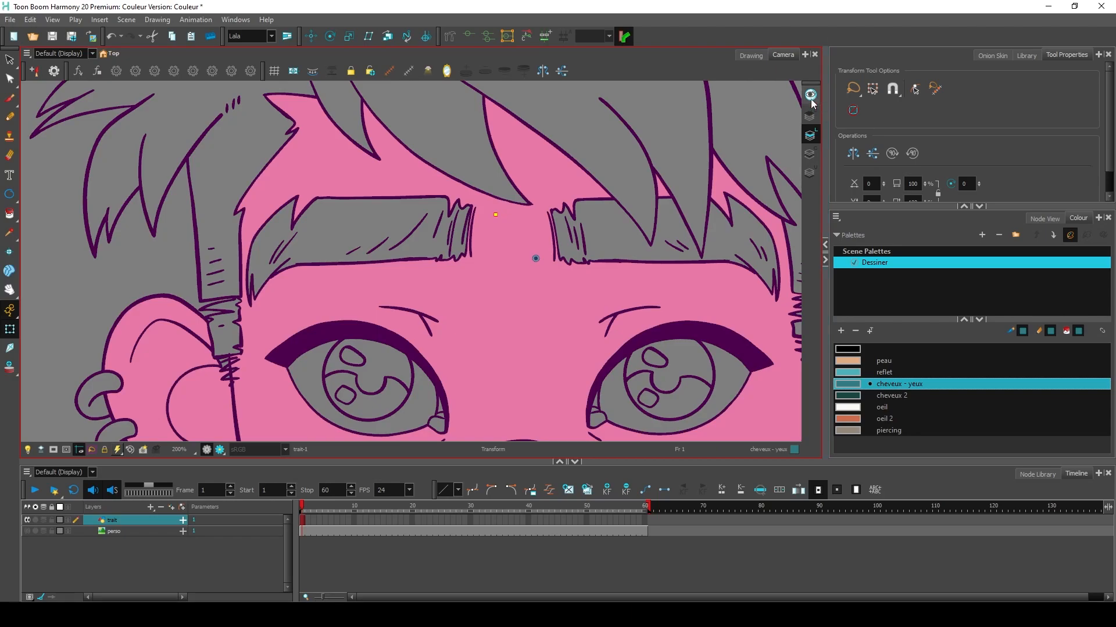
left_click(810, 135)
left_click(811, 153)
left_click(811, 173)
left_click(810, 135)
left_click(811, 135)
Turn off Support Overlay and Underlay Arts in the advanced preferences
left_click(29, 19)
left_click(86, 344)
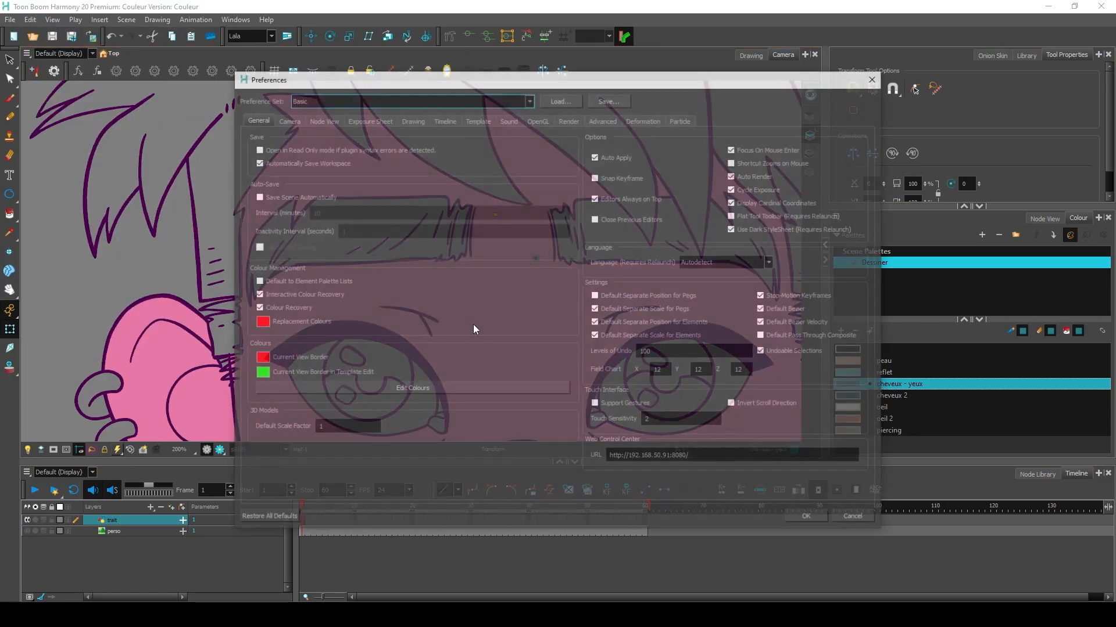
key("Return")
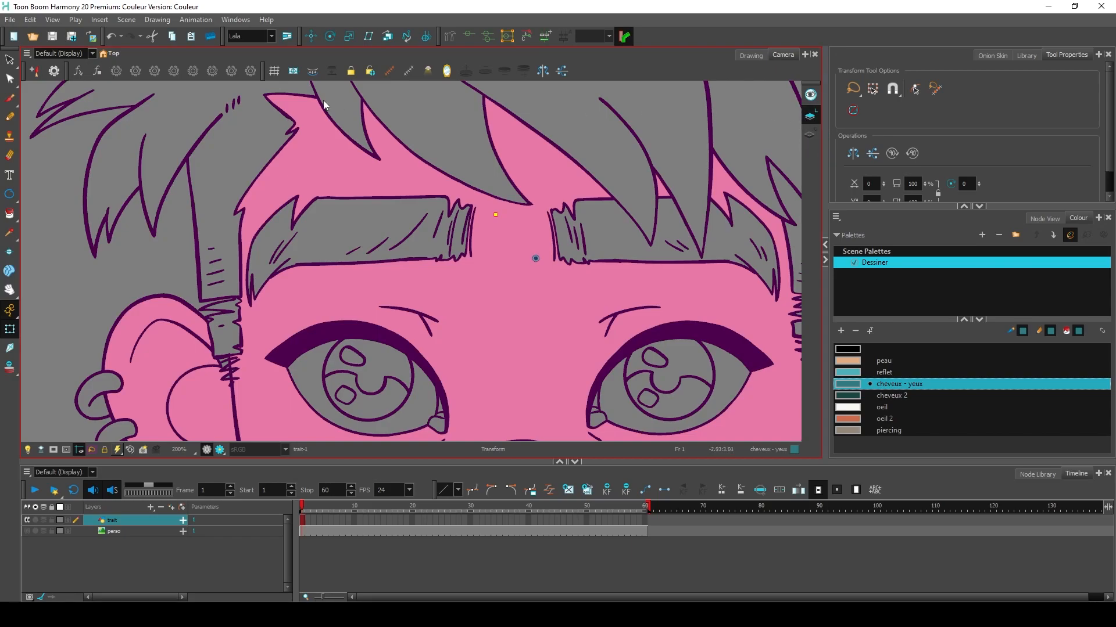
Turn on Support Overlay and Underlay Arts in the advanced preferences
left_click(32, 19)
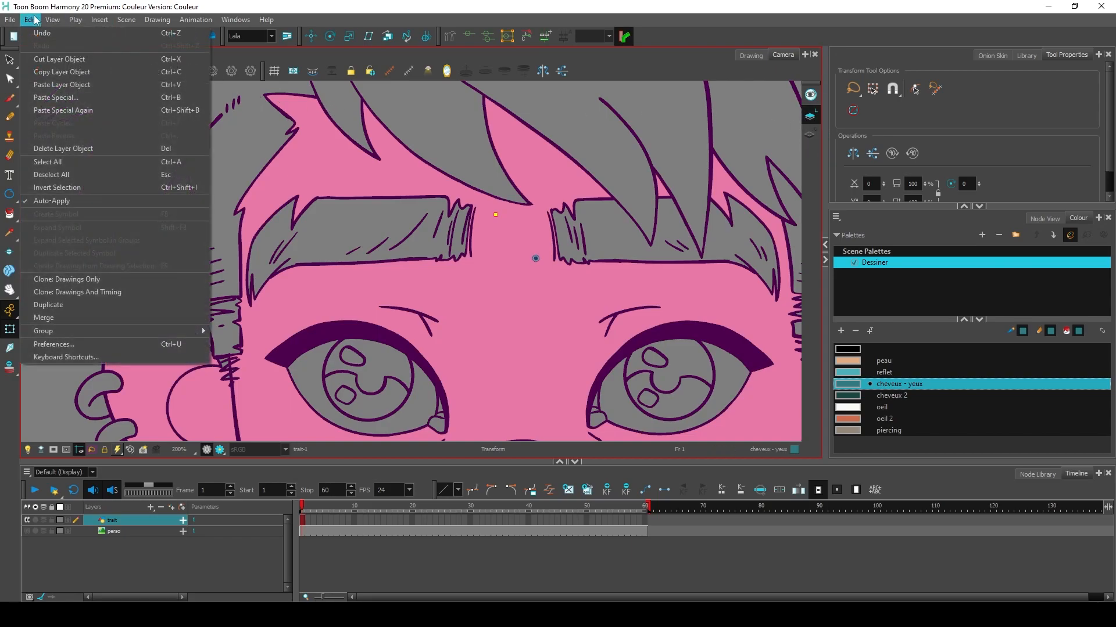
left_click(83, 346)
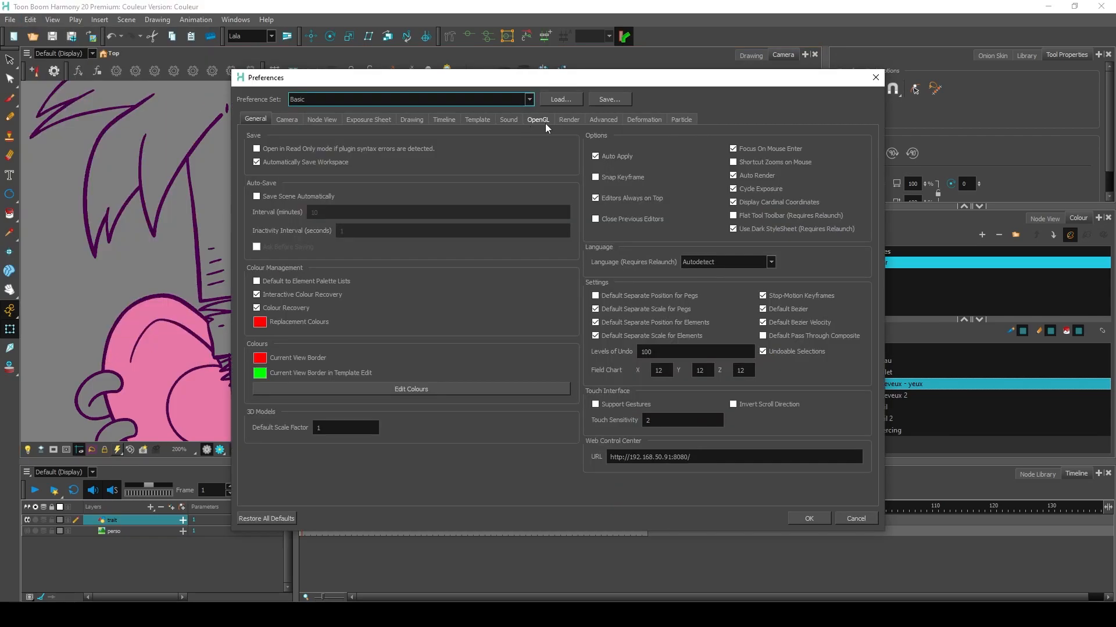
left_click(604, 121)
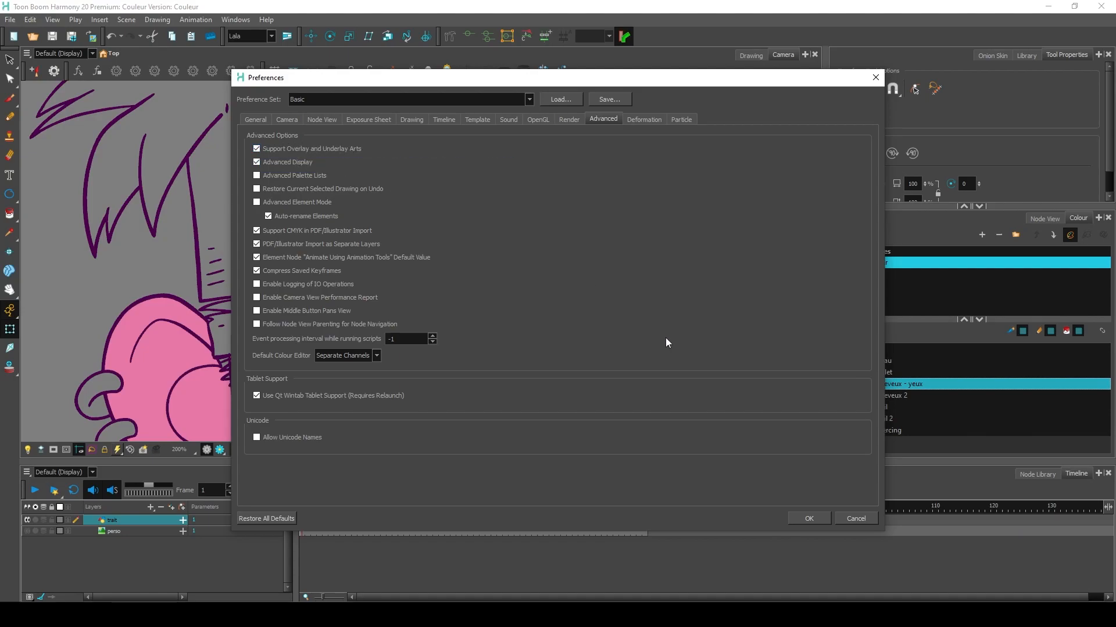
left_click(808, 518)
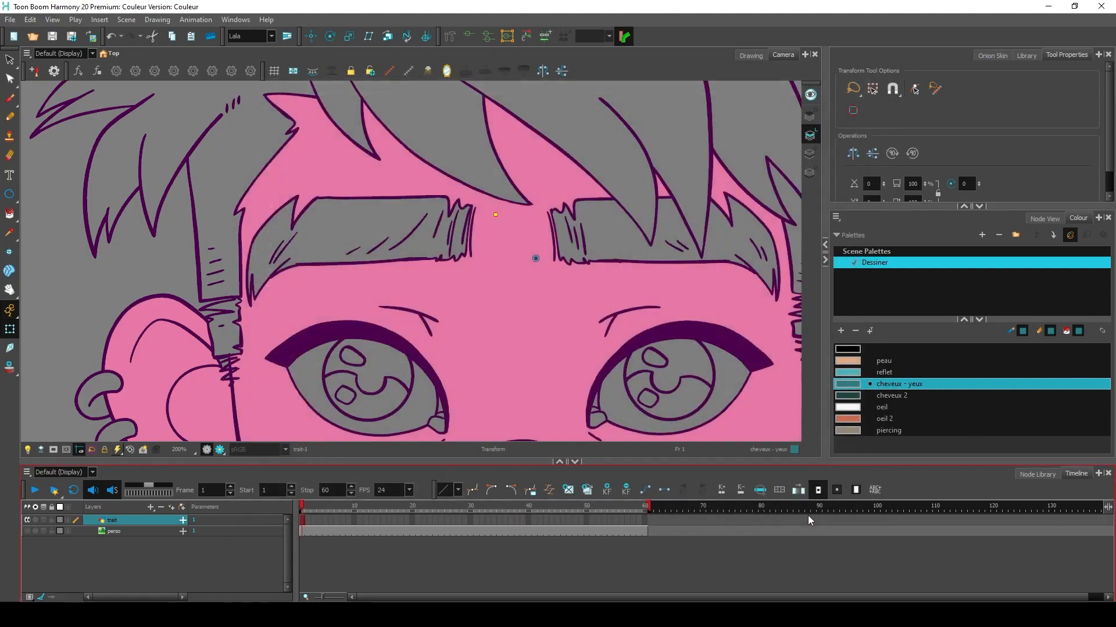
Go through the art layers of the trait drawing and make Colour Art the current one
left_click(810, 135)
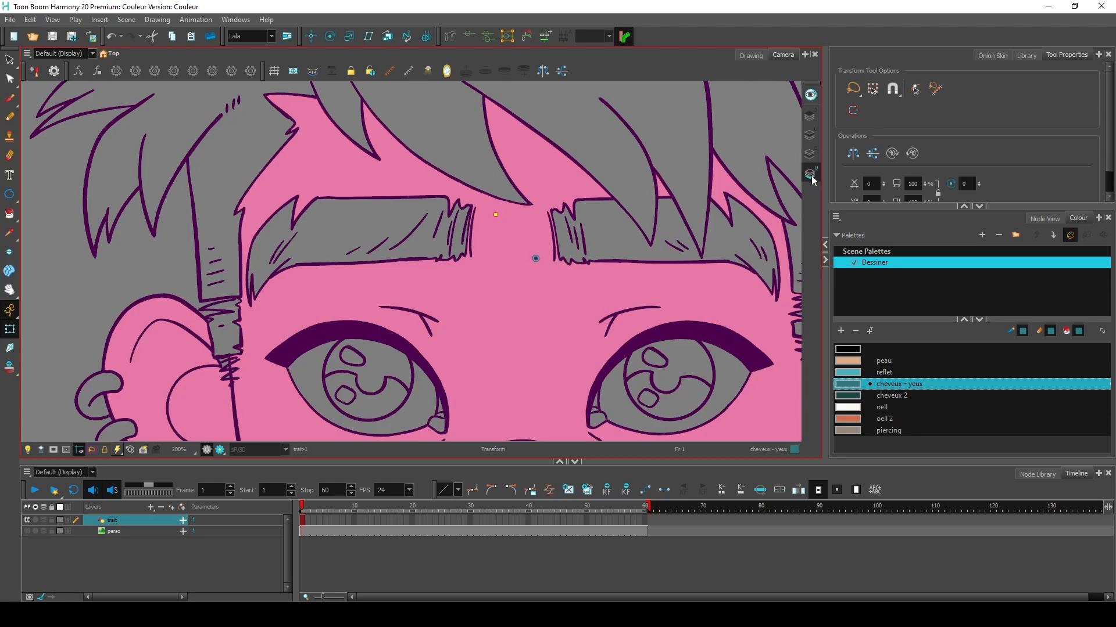
left_click(813, 135)
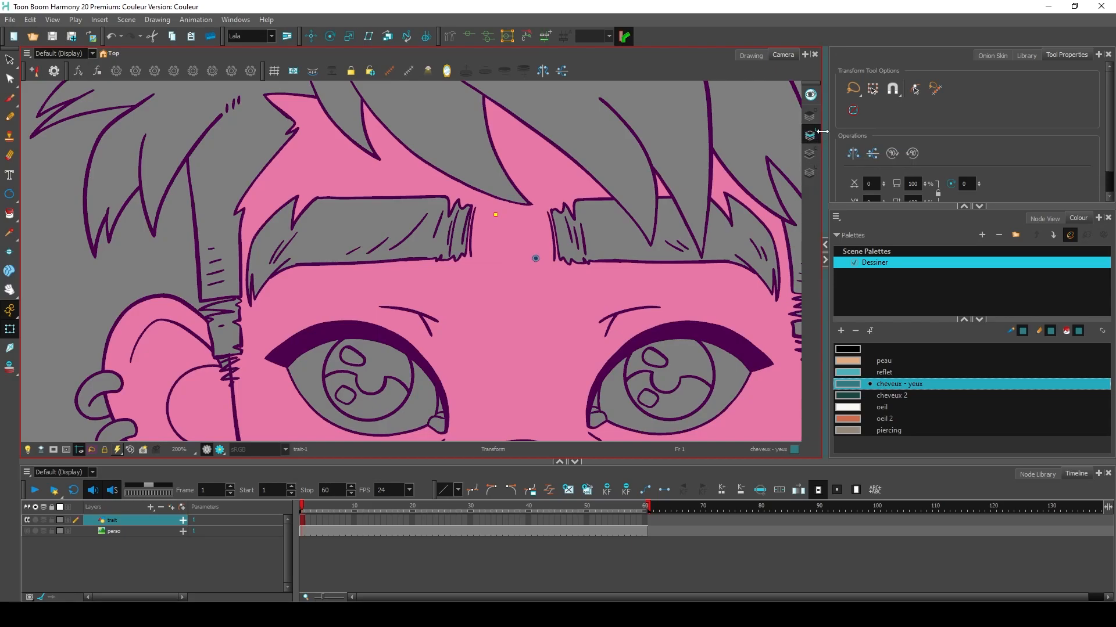
left_click(814, 154)
left_click(814, 136)
left_click(812, 156)
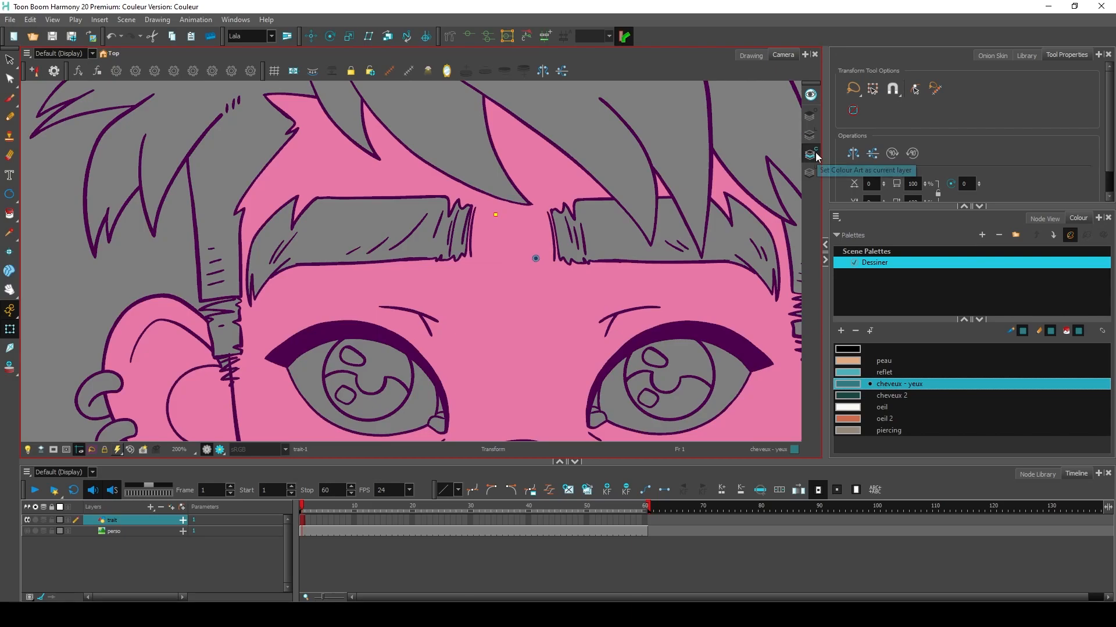
On the Colour Art, brush cheveux - yeux along the inside of the left eyebrow's outline and fill its centre with the Paint tool
key("alt+b")
mouse_move(288, 228)
left_mouse_down()
mouse_move(295, 199)
mouse_move(250, 261)
left_mouse_up()
scroll(245, 233, "up", 2)
mouse_move(325, 239)
left_mouse_down()
mouse_move(390, 178)
mouse_move(641, 175)
mouse_move(617, 174)
mouse_move(641, 176)
mouse_move(651, 205)
mouse_move(666, 184)
mouse_move(671, 197)
mouse_move(687, 190)
mouse_move(681, 239)
left_mouse_up()
mouse_move(676, 275)
left_mouse_down()
mouse_move(661, 291)
mouse_move(370, 297)
mouse_move(286, 323)
left_mouse_up()
left_click(11, 215)
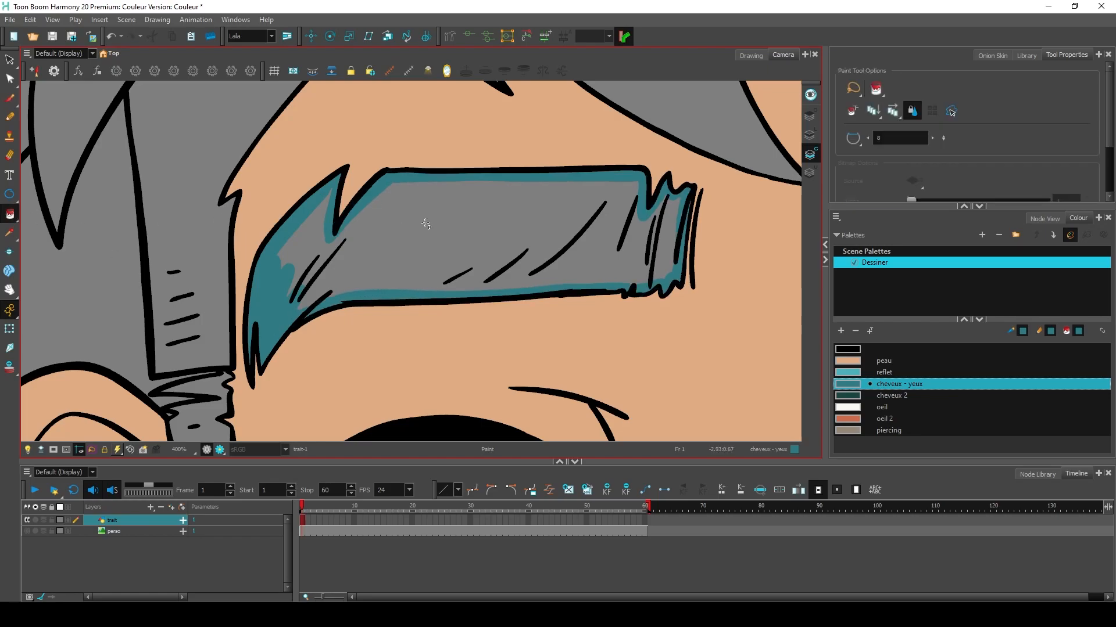
left_click(441, 234)
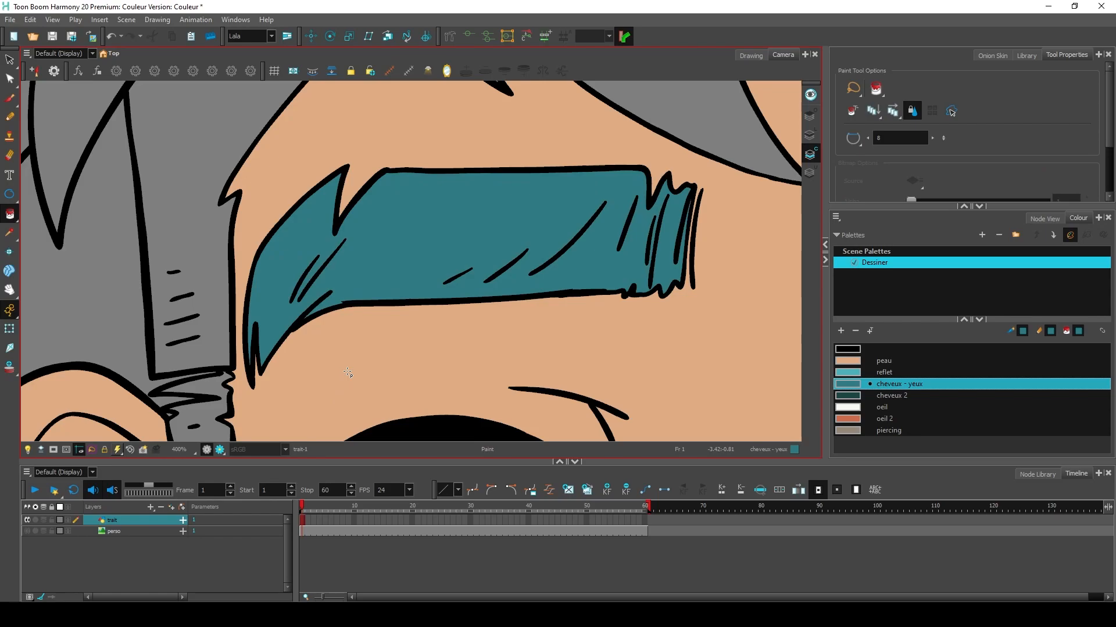
Try erasing colour across the middle of the left eyebrow on the Colour Art
key("alt+b")
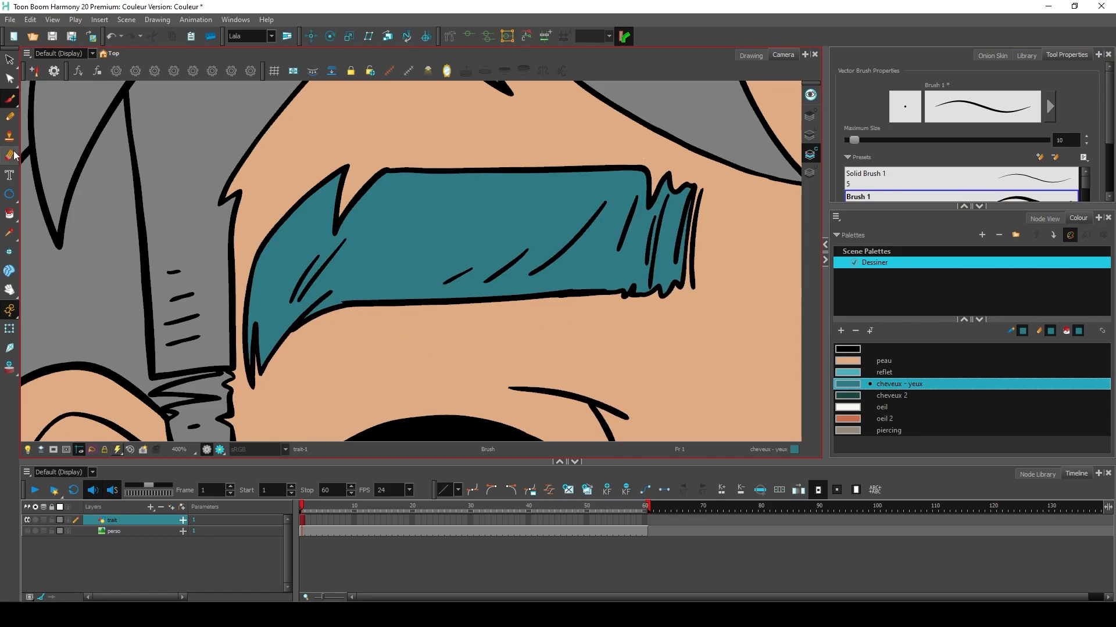
key("alt+e")
mouse_move(468, 268)
left_mouse_down()
mouse_move(549, 267)
mouse_move(478, 287)
mouse_move(550, 249)
mouse_move(564, 251)
mouse_move(538, 270)
mouse_move(578, 247)
left_mouse_up()
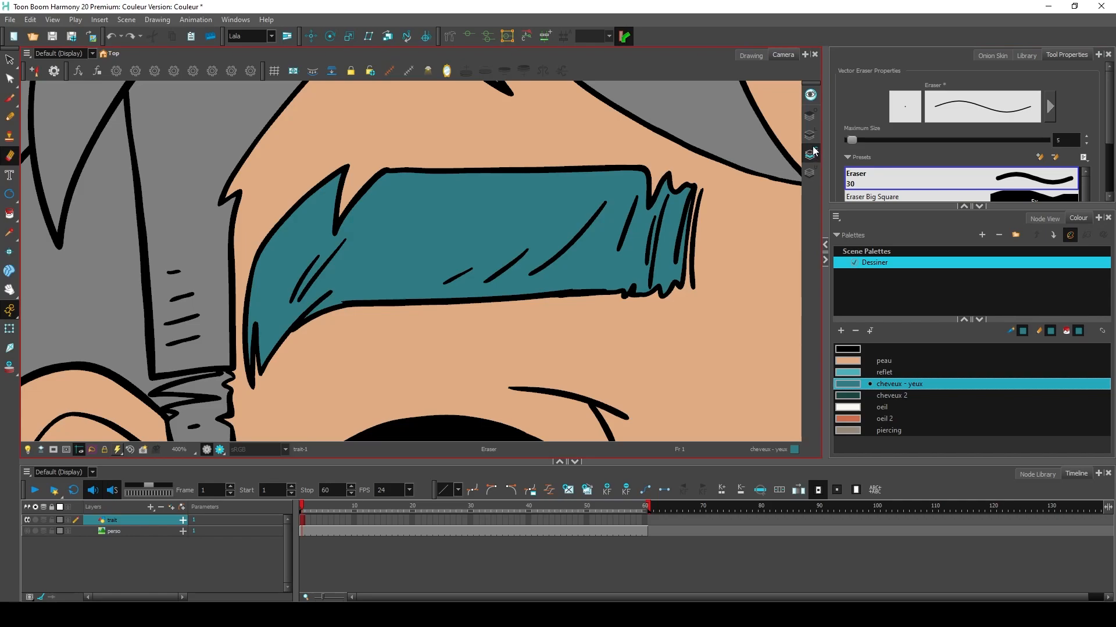
Try erasing the short shading marks in the left eyebrow on the Line Art, and undo the erasing
left_click(809, 137)
left_click_drag(532, 247, 482, 285)
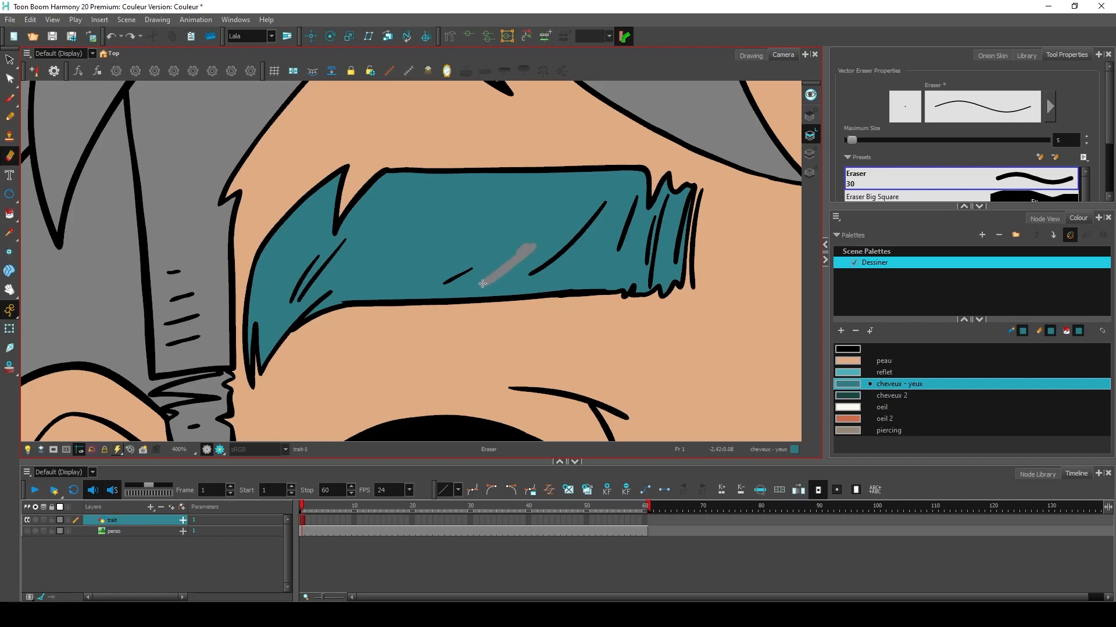
left_click_drag(584, 252, 546, 291)
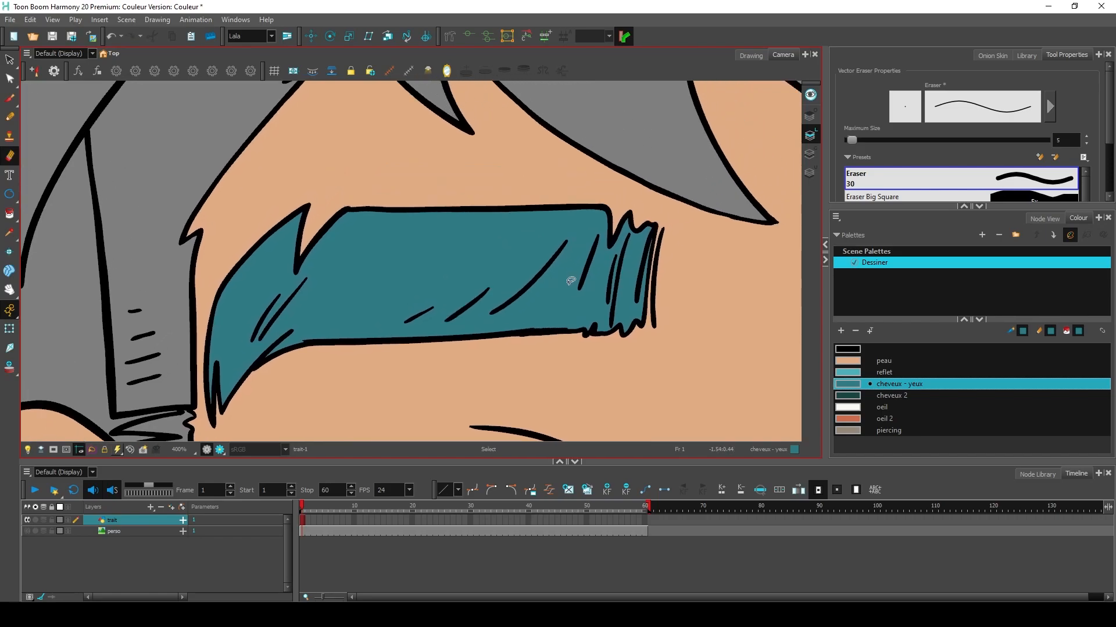
key("ctrl+z")
Try brush strokes across the left eyebrow, switching the colour to black, and undo them
key("alt+b")
left_click_drag(459, 326, 562, 268)
left_click_drag(493, 299, 436, 347)
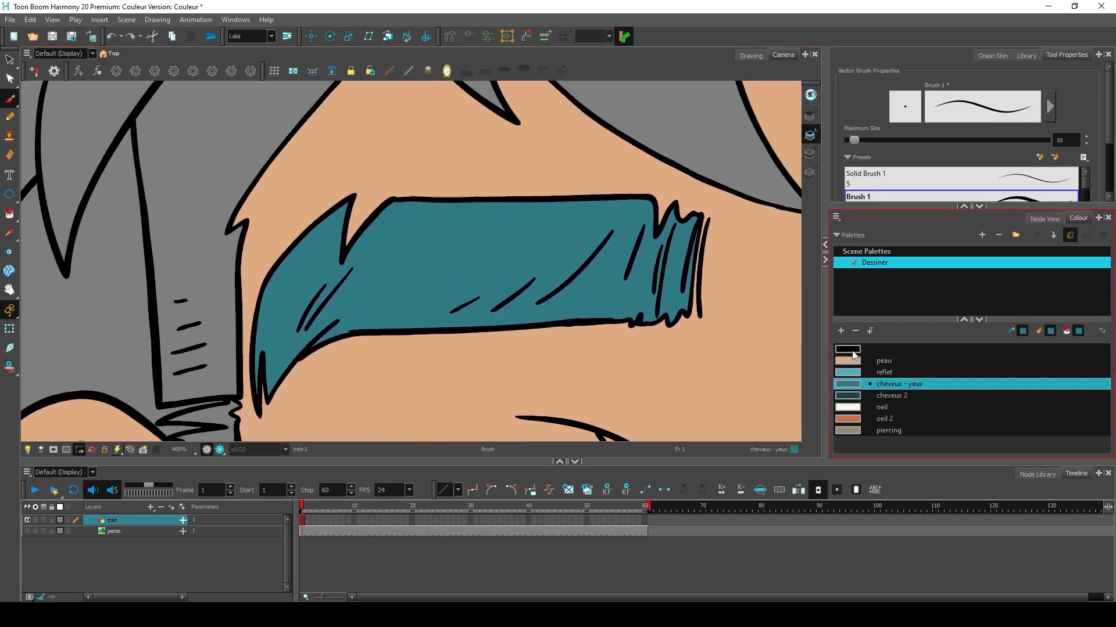
left_click(854, 350)
key("l")
mouse_move(472, 230)
left_mouse_down()
mouse_move(423, 278)
mouse_move(398, 284)
left_mouse_up()
key("ctrl+z")
key("ctrl+z")
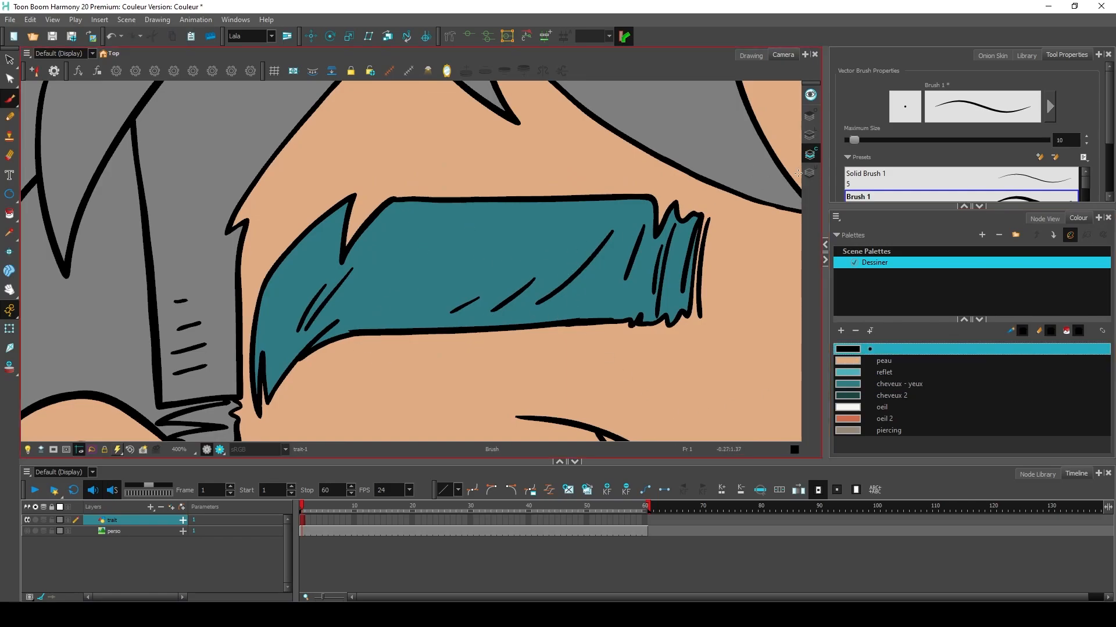
Draw two short diagonal black brush strokes inside the left eyebrow and activate the Select tool
mouse_move(415, 251)
left_mouse_down()
mouse_move(379, 287)
mouse_move(398, 299)
left_mouse_up()
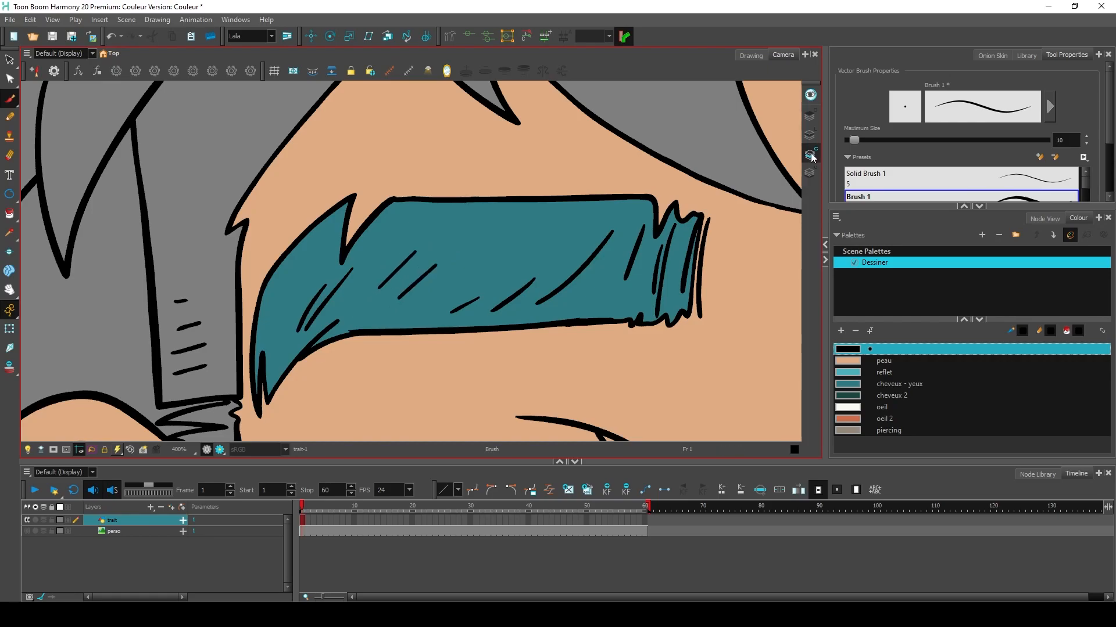
key("alt+s")
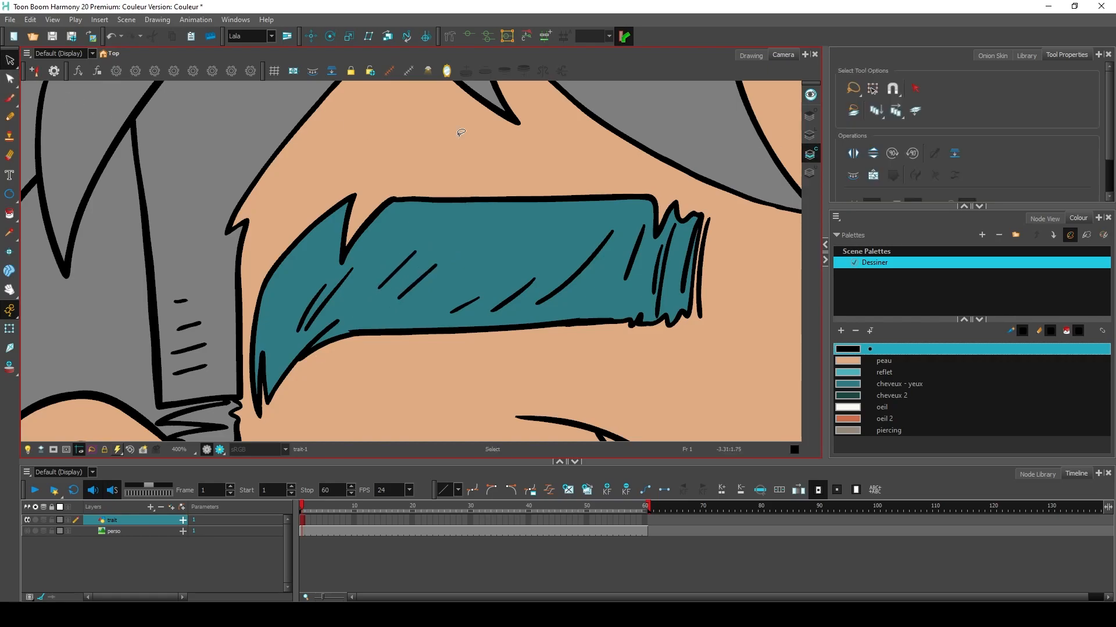
Try moving the selected skin fill and left eyebrow lines on the Line Art, and undo the move
left_click(811, 139)
mouse_move(403, 167)
left_mouse_down()
mouse_move(295, 199)
mouse_move(257, 259)
mouse_move(250, 392)
mouse_move(280, 423)
mouse_move(425, 362)
mouse_move(665, 355)
mouse_move(742, 242)
mouse_move(683, 179)
mouse_move(537, 169)
left_mouse_up()
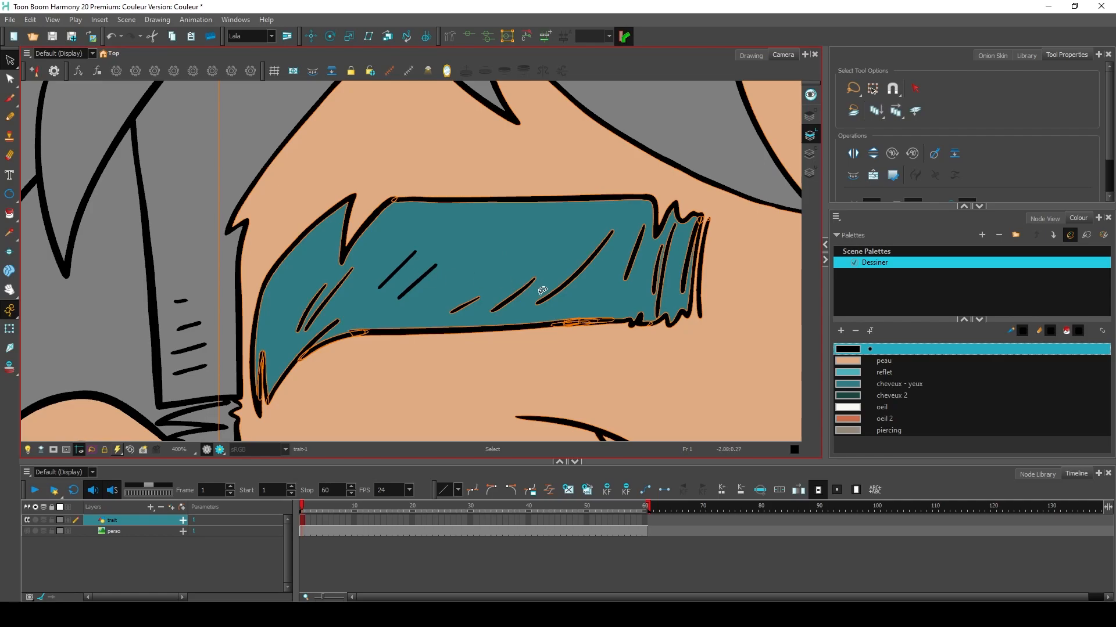
left_click_drag(517, 295, 733, 170)
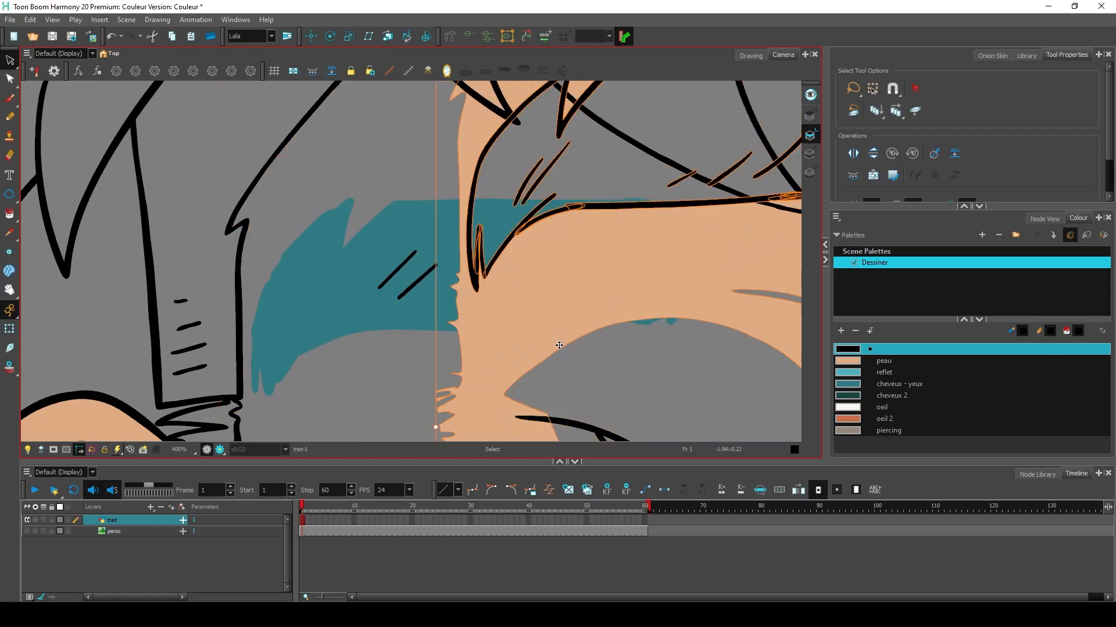
key("ctrl+z")
key("l")
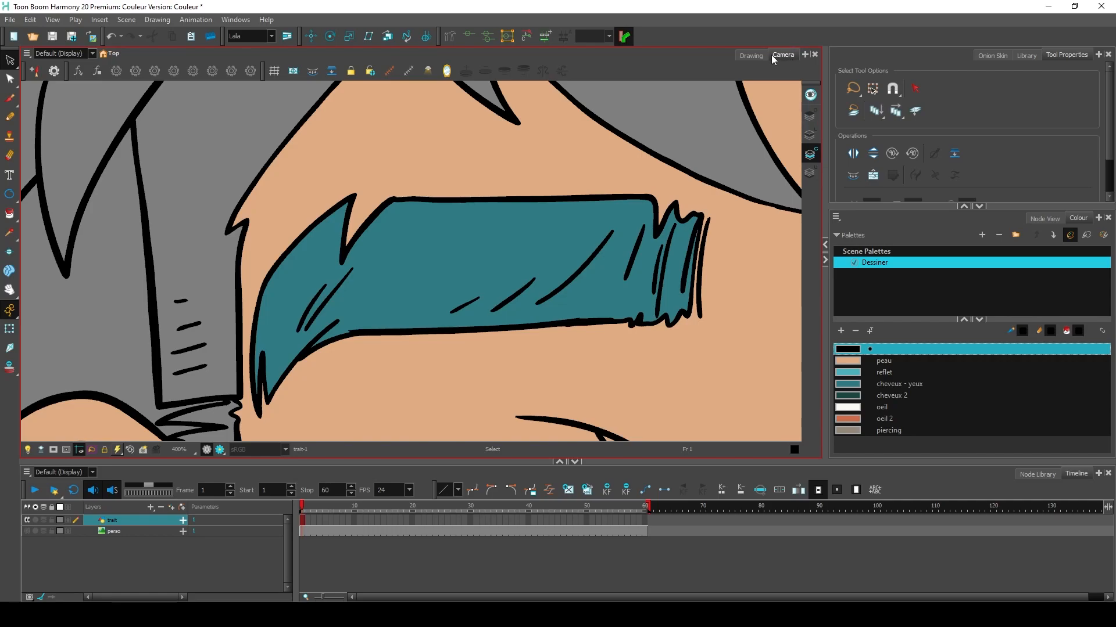
Open the portrait in the Drawing view and examine what lies on the Colour Art and on the Line Art
scroll(666, 186, "down", 6)
left_click_drag(622, 235, 366, 251)
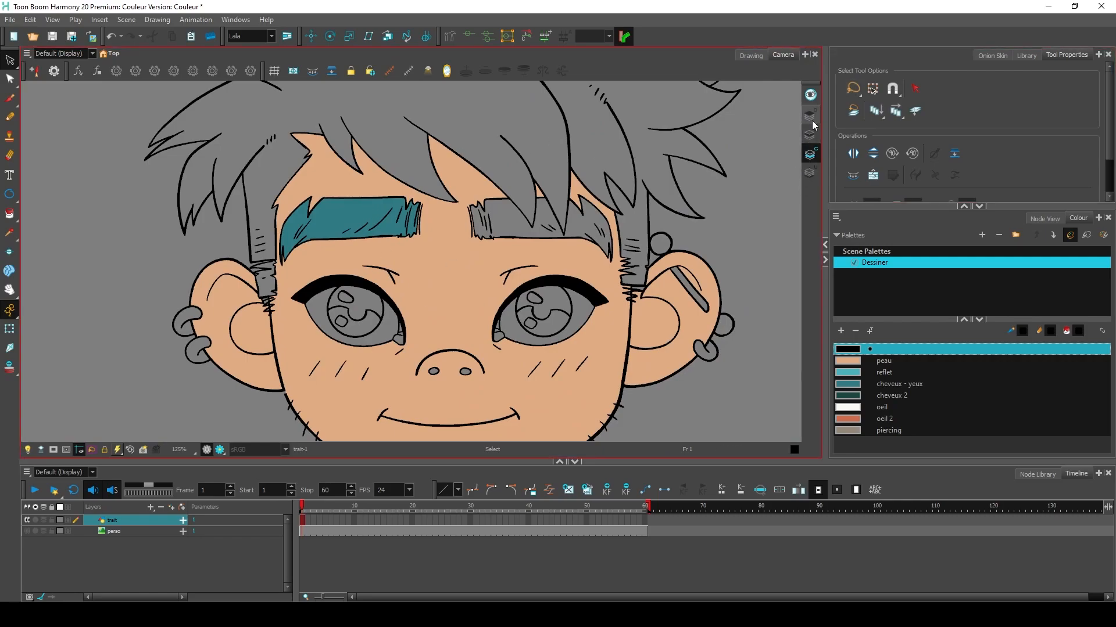
left_click(749, 56)
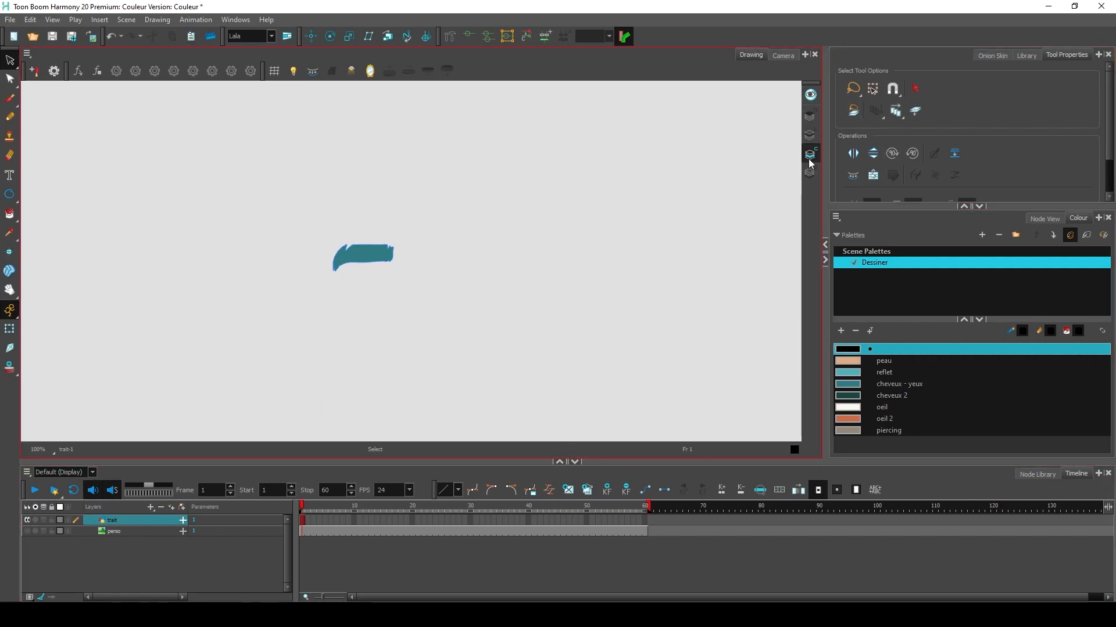
scroll(364, 244, "up", 3)
scroll(357, 227, "down", 6)
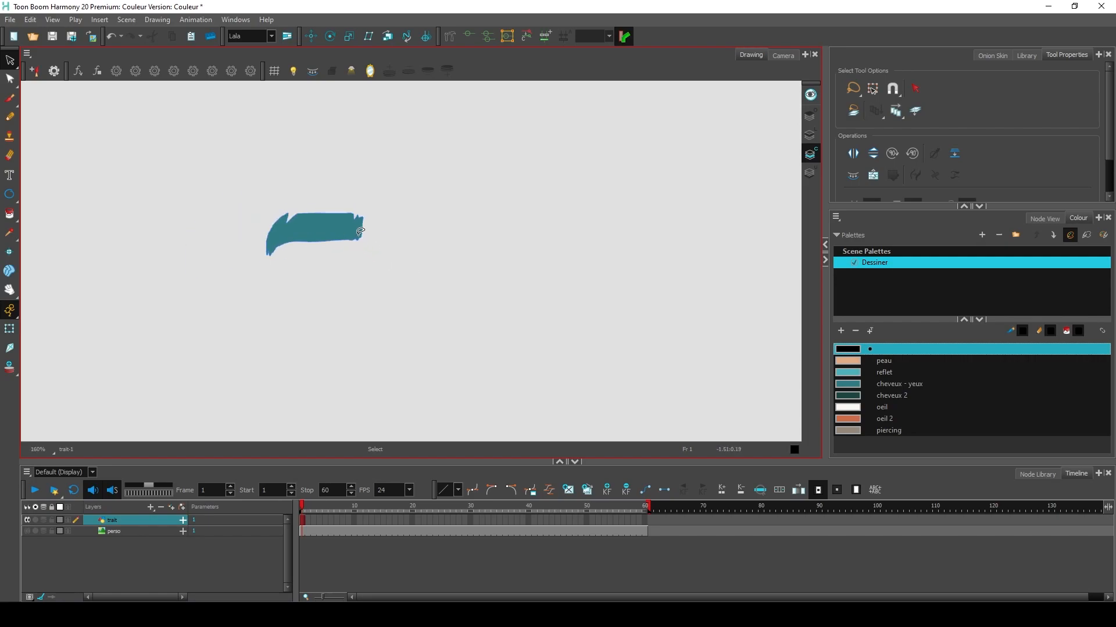
scroll(401, 239, "up", 5)
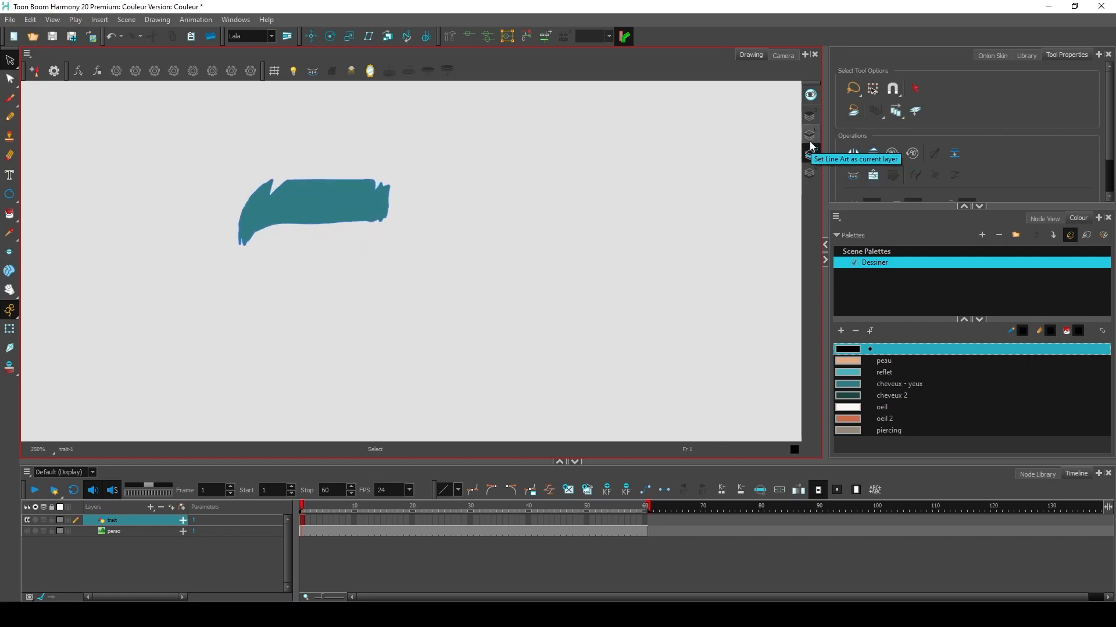
left_click(812, 137)
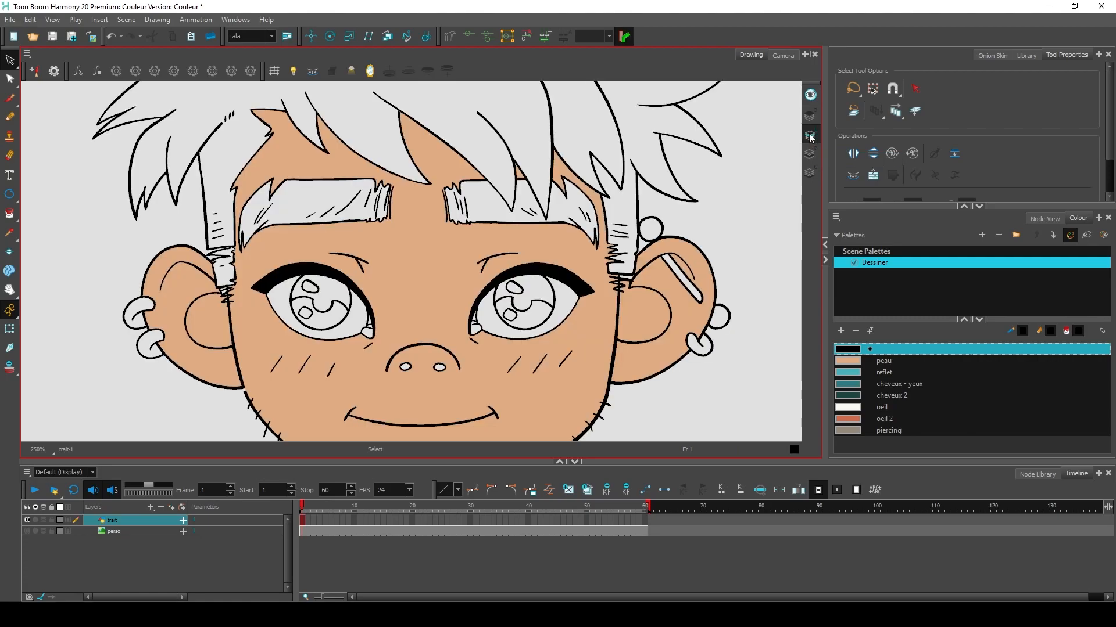
scroll(460, 206, "down", 3)
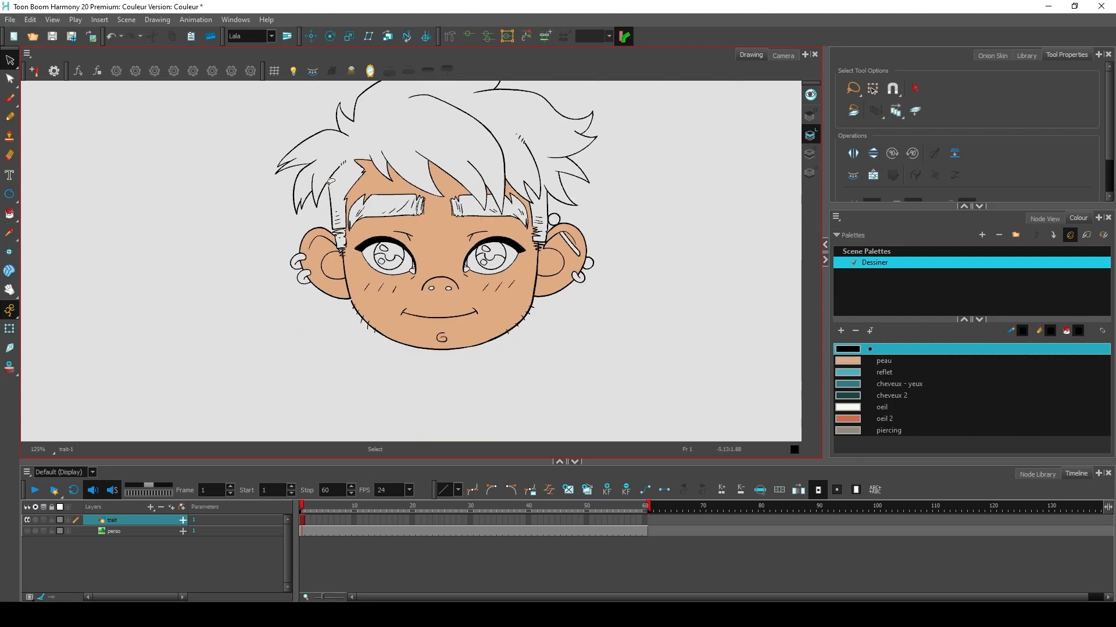
scroll(452, 222, "up", 3)
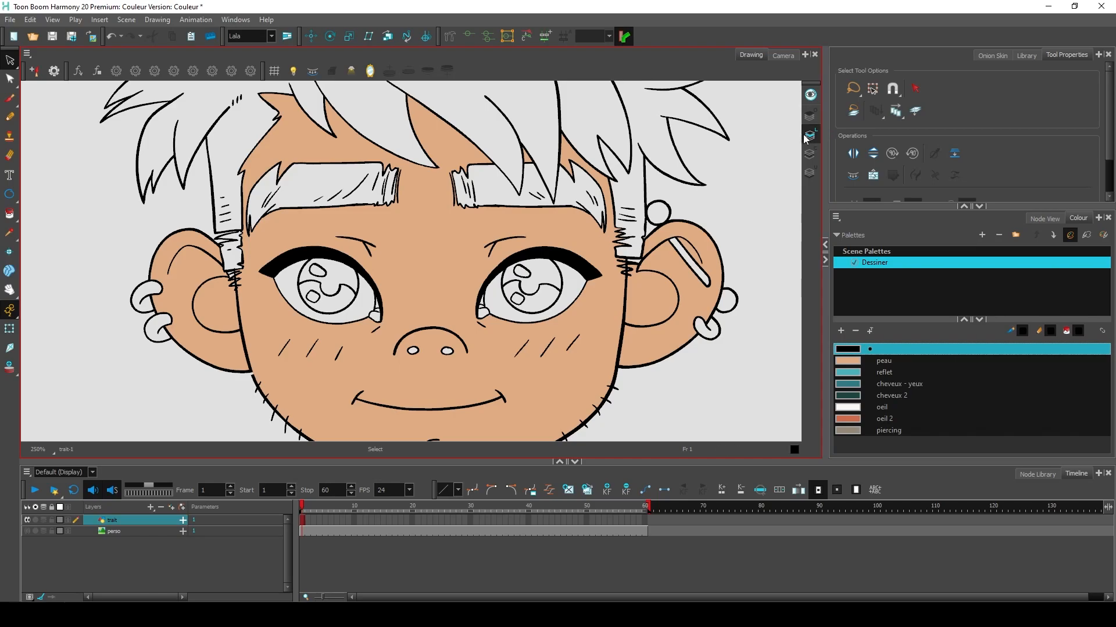
Cut the face and both ears' skin fills from the Line Art and paste them onto the Colour Art
key("ctrl+a")
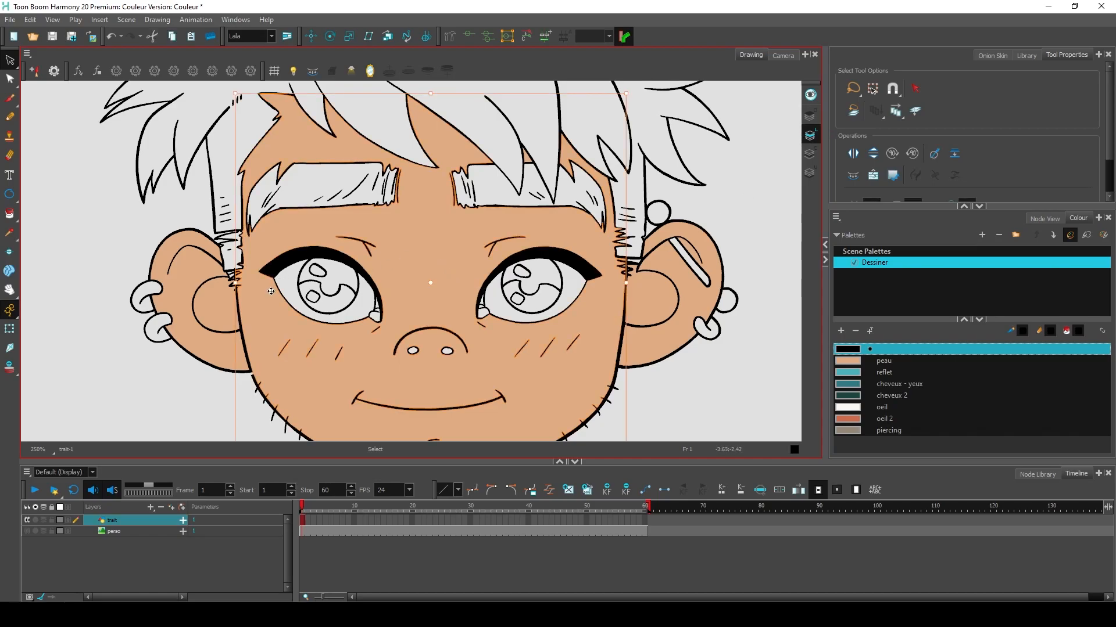
left_click(184, 271, "shift")
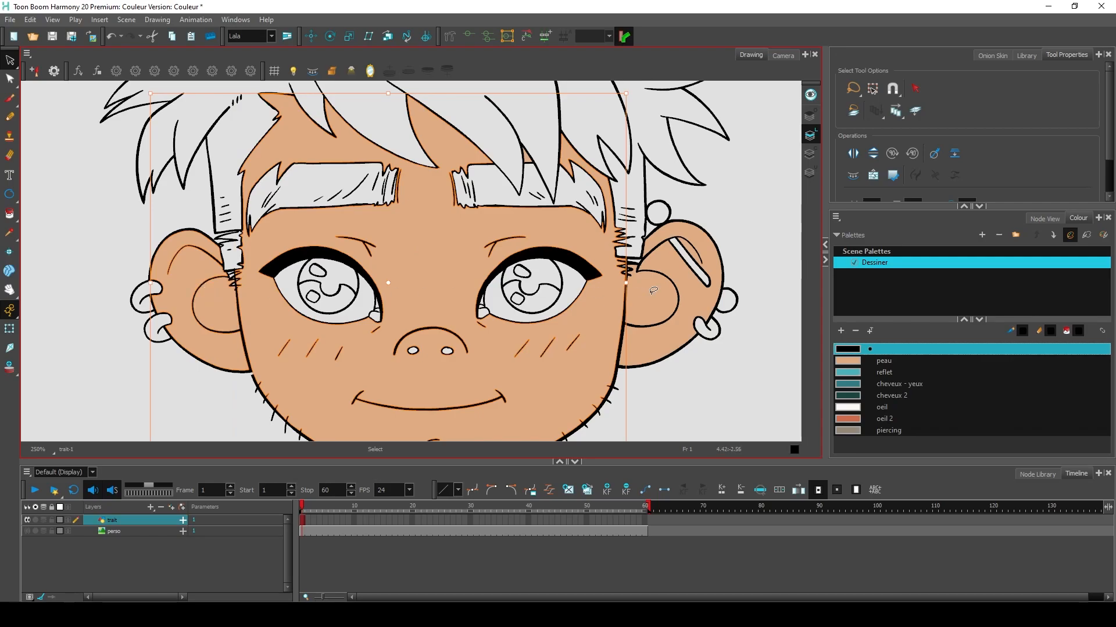
left_click(699, 285, "shift")
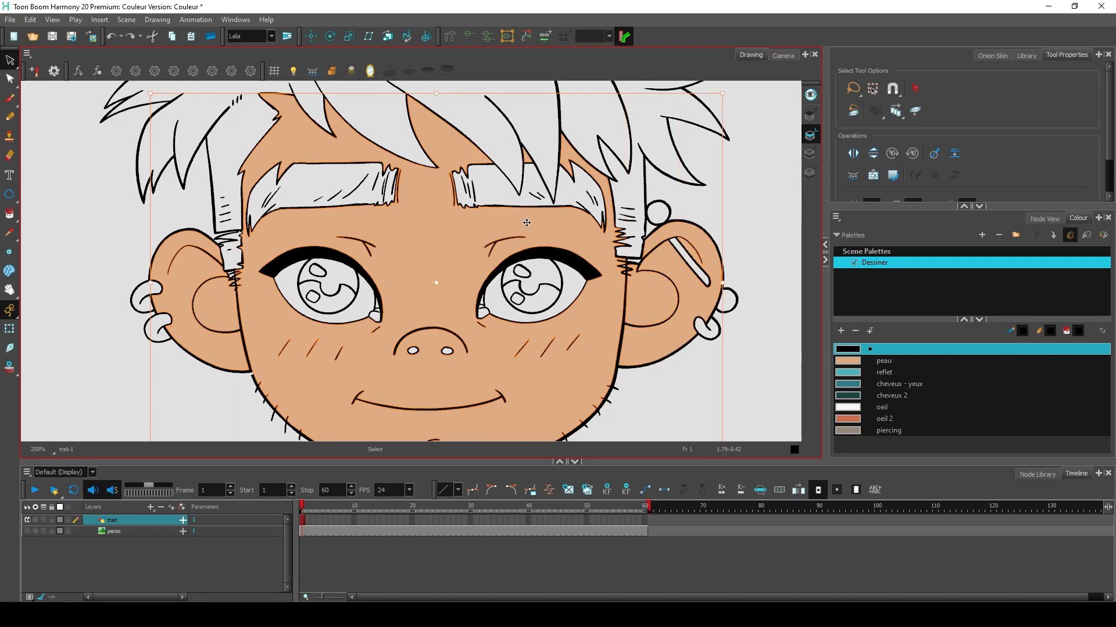
key("Delete")
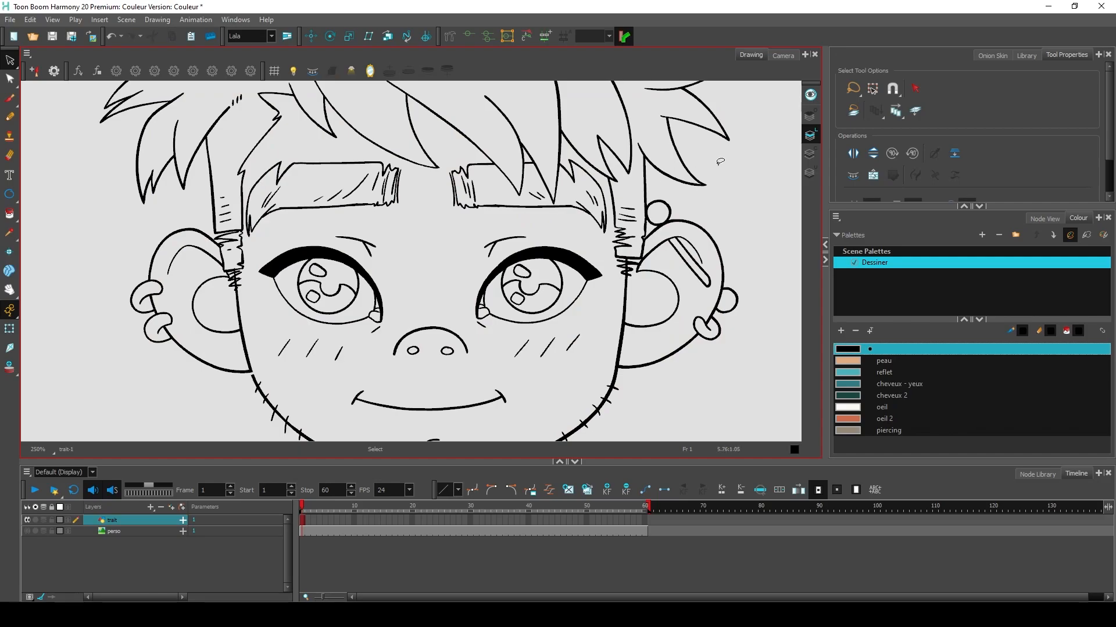
left_click(810, 155)
key("ctrl+z")
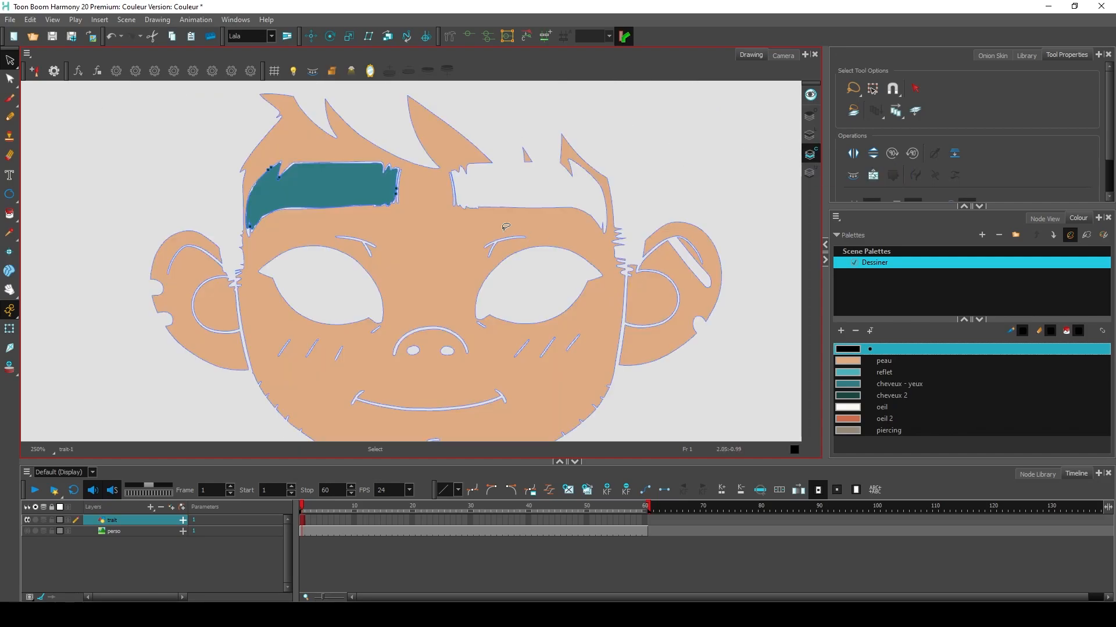
left_click(815, 136)
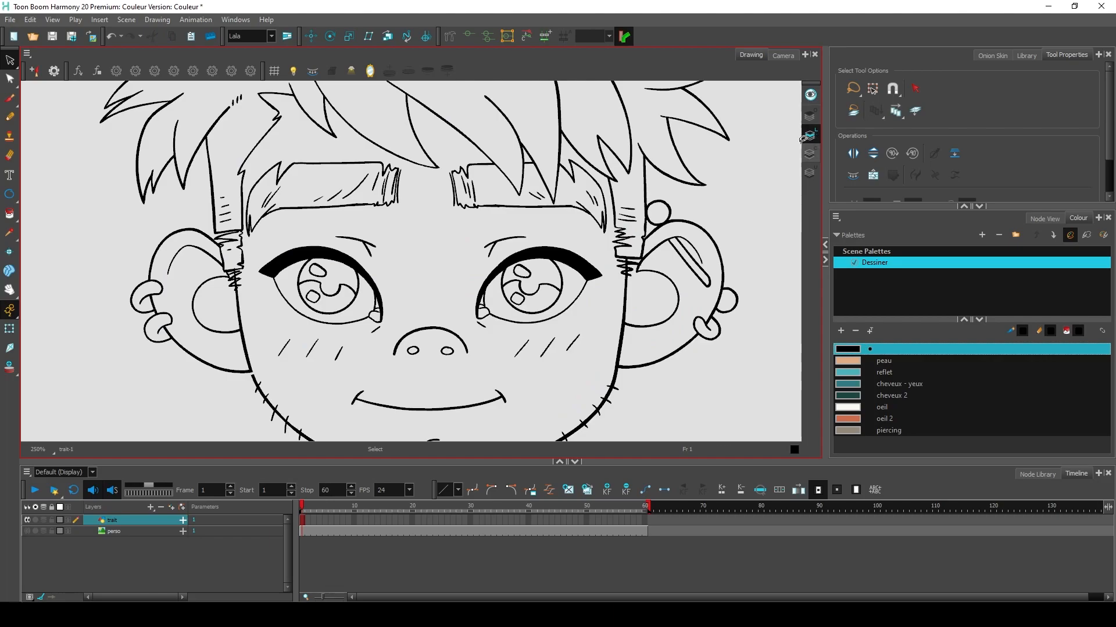
left_click(809, 156)
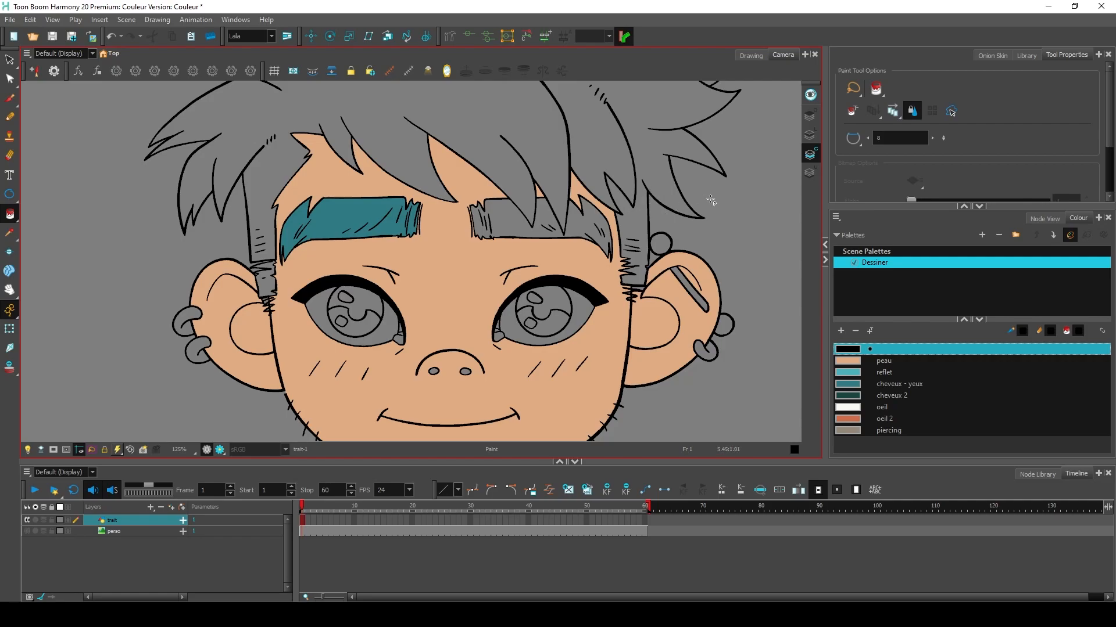
Generate Colour Art from the Line Art in the Drawing view, with the Colour Art as the current layer
left_click(750, 56)
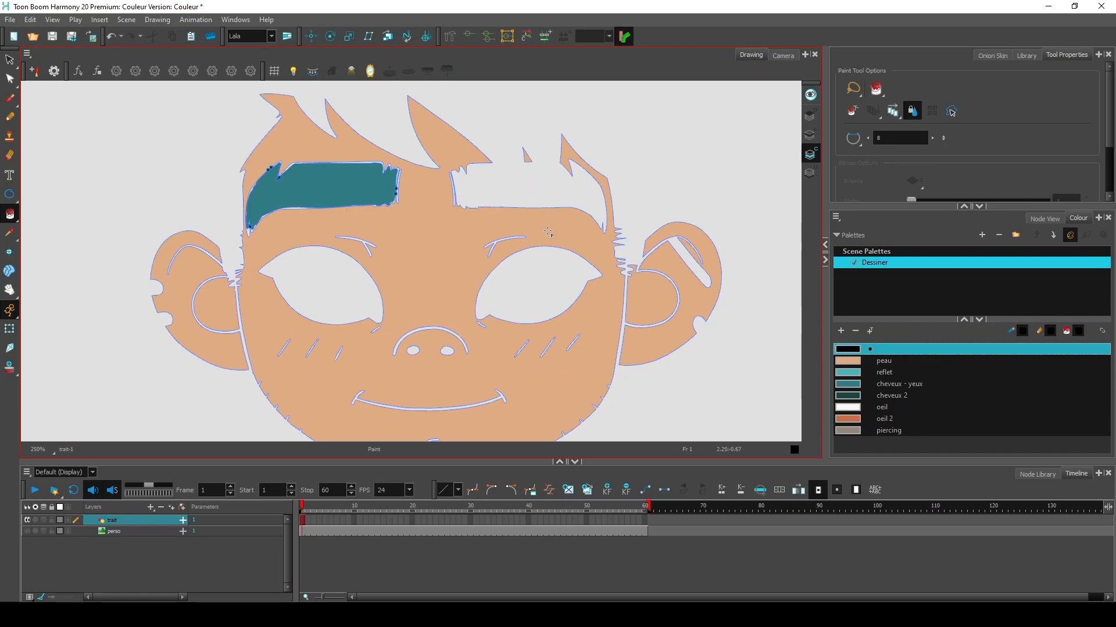
scroll(535, 221, "down", 8)
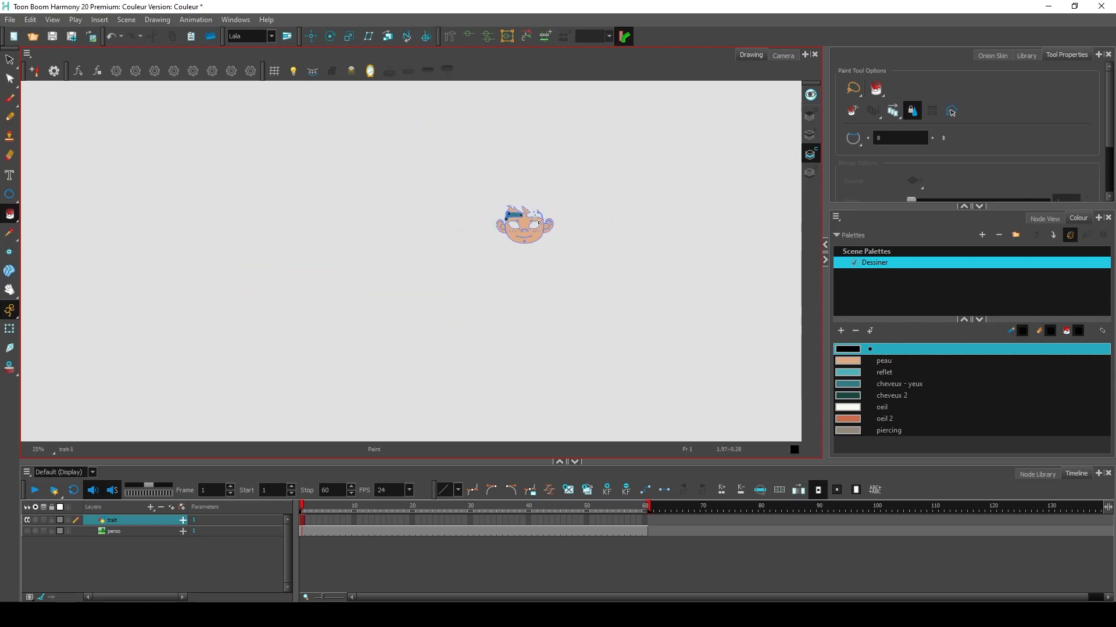
scroll(535, 221, "up", 6)
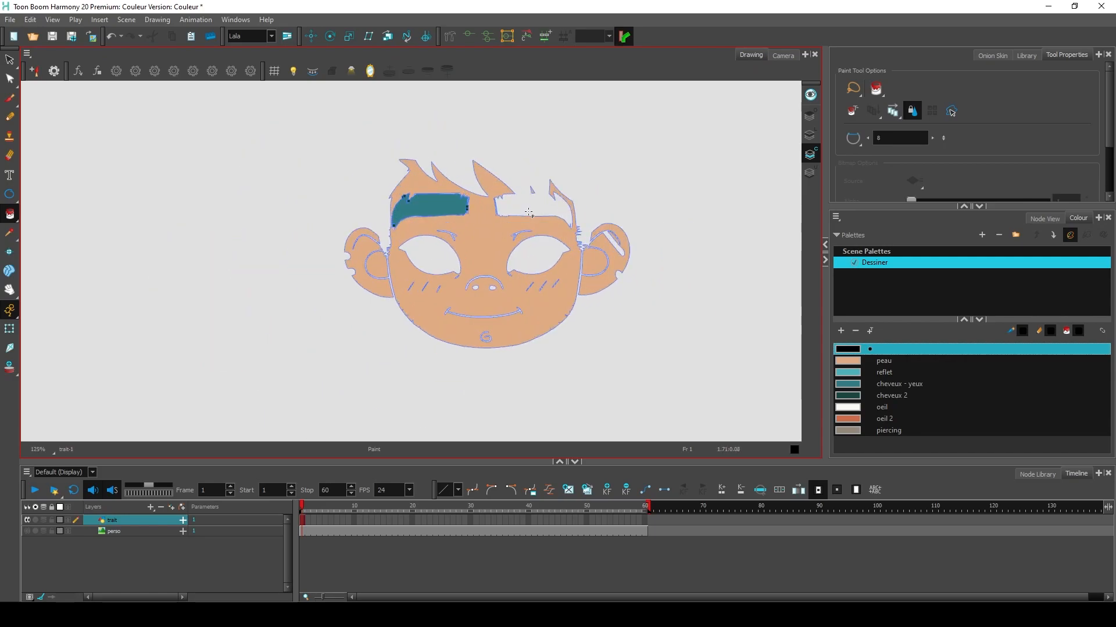
scroll(520, 210, "up", 2)
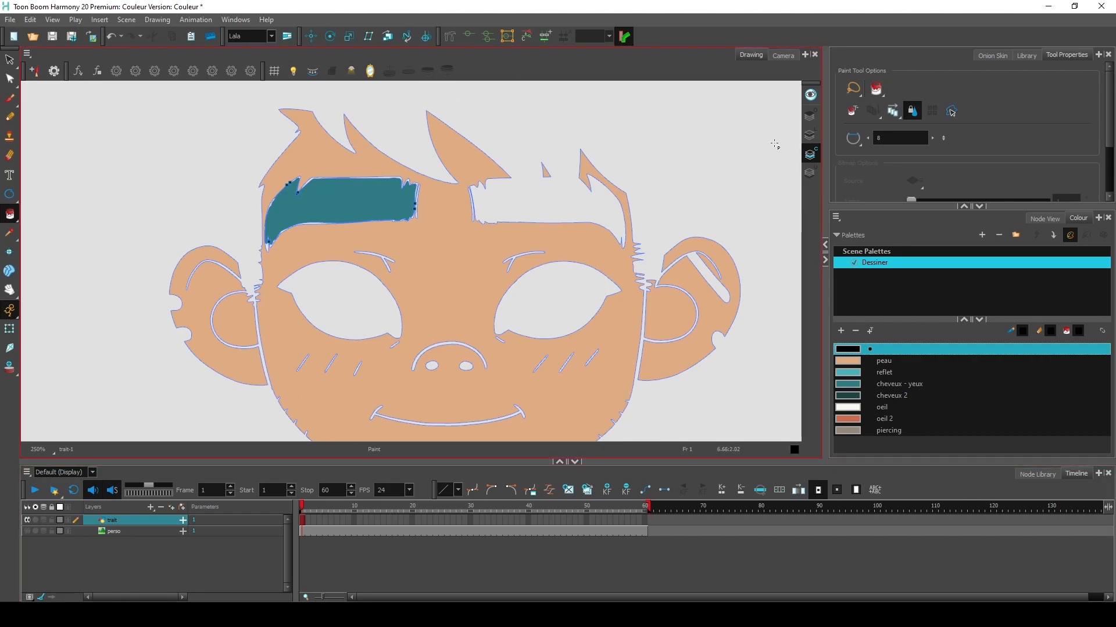
left_click(808, 156)
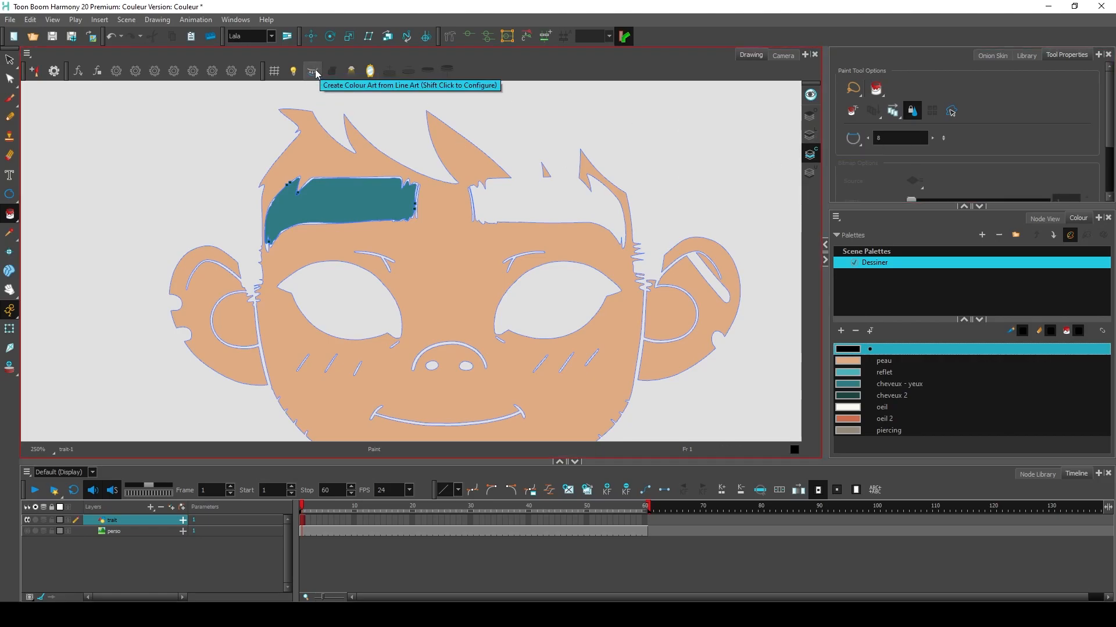
left_click(810, 154)
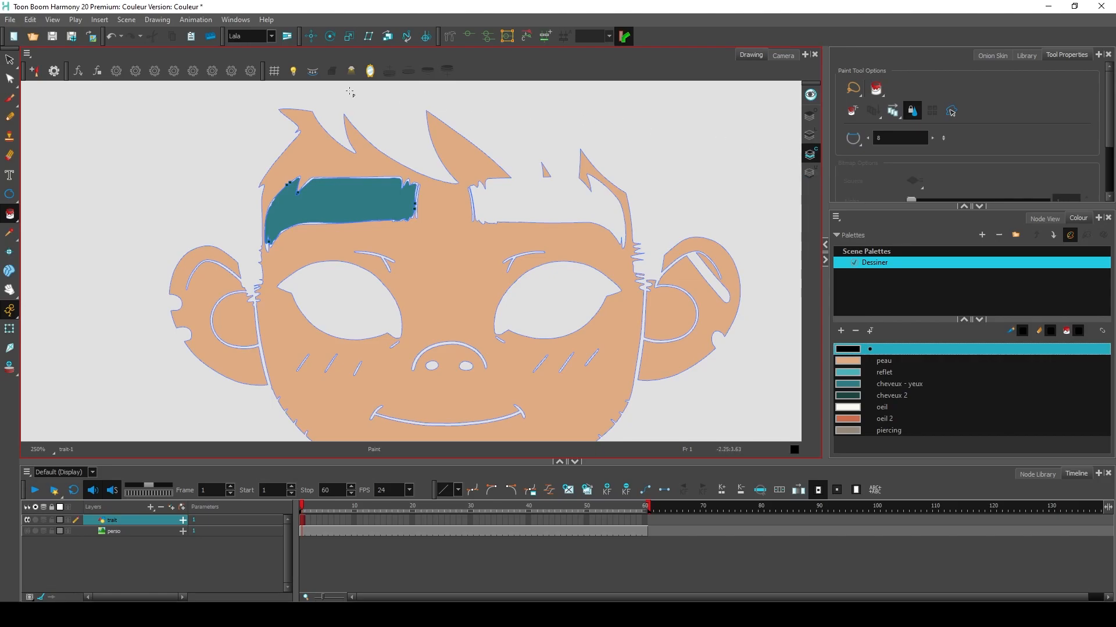
left_click(312, 72)
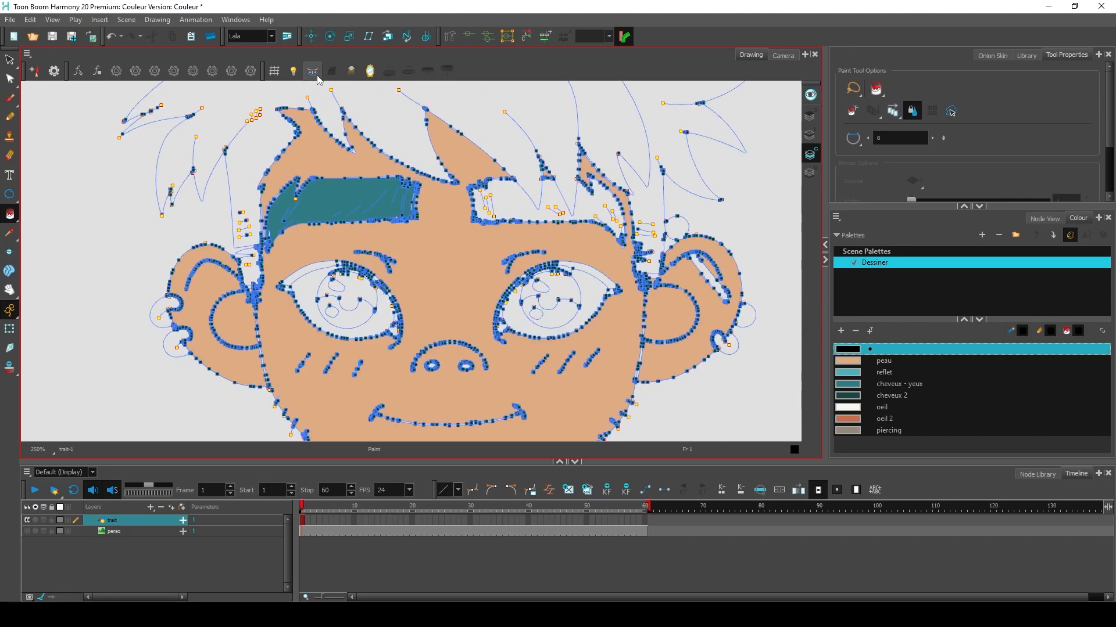
Check the generated hair contours on the Colour Art by hiding the strokes and showing them again
scroll(349, 143, "down", 1)
left_click_drag(434, 141, 449, 278)
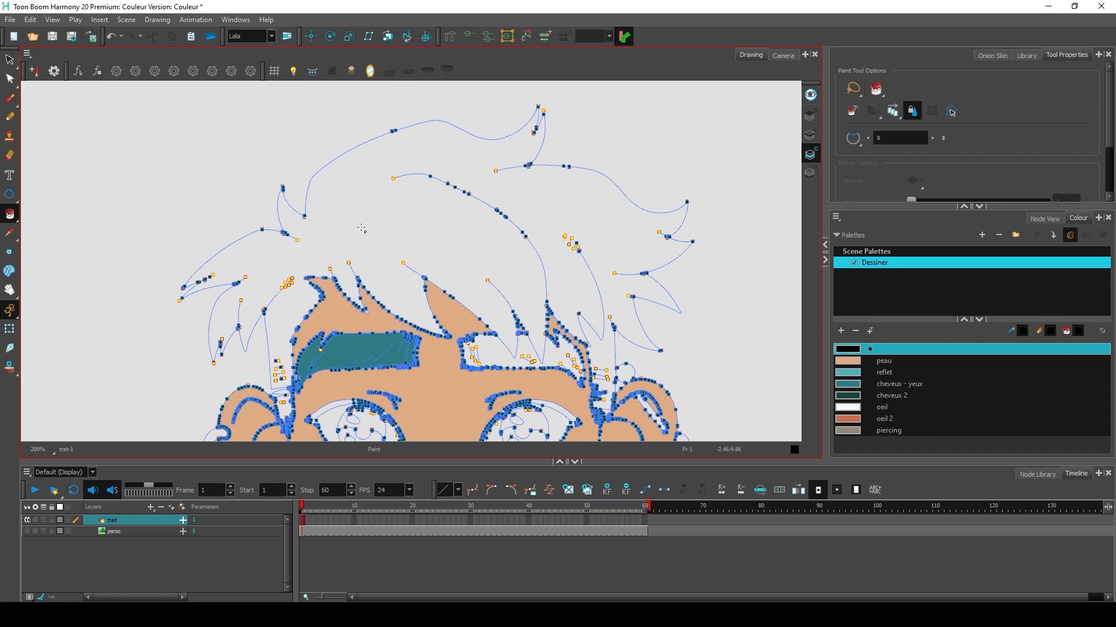
key("k")
mouse_move(478, 219)
left_mouse_down()
mouse_move(478, 169)
mouse_move(471, 238)
left_mouse_up()
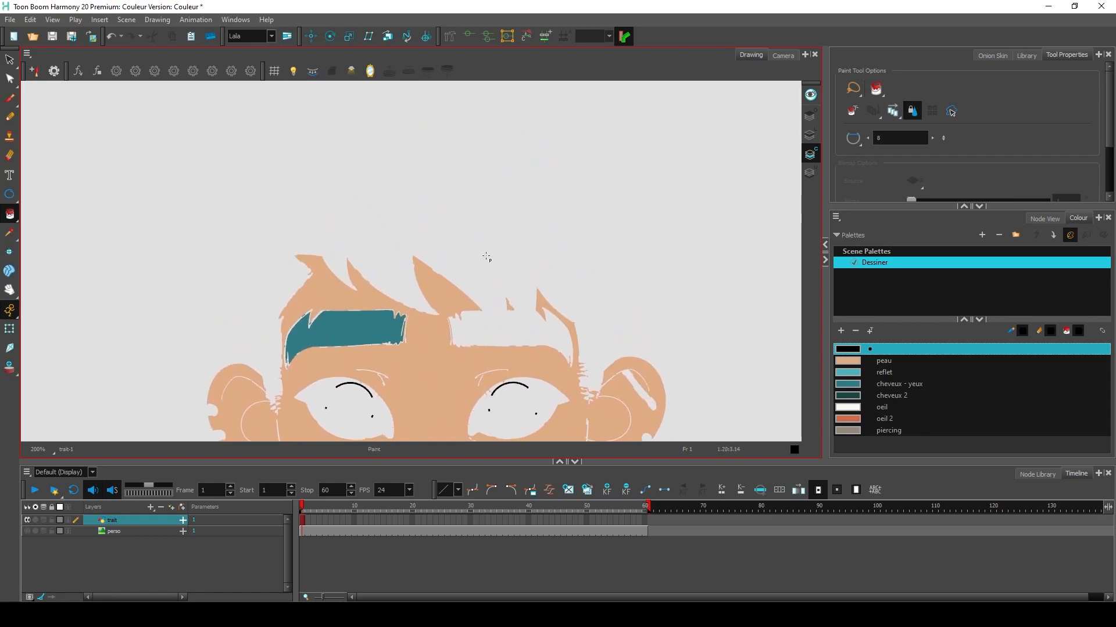
key("k")
Fill the unpainted hair and eyebrow areas on the Colour Art with the cheveux - yeux colour
scroll(486, 257, "up", 2)
key("ctrl+z")
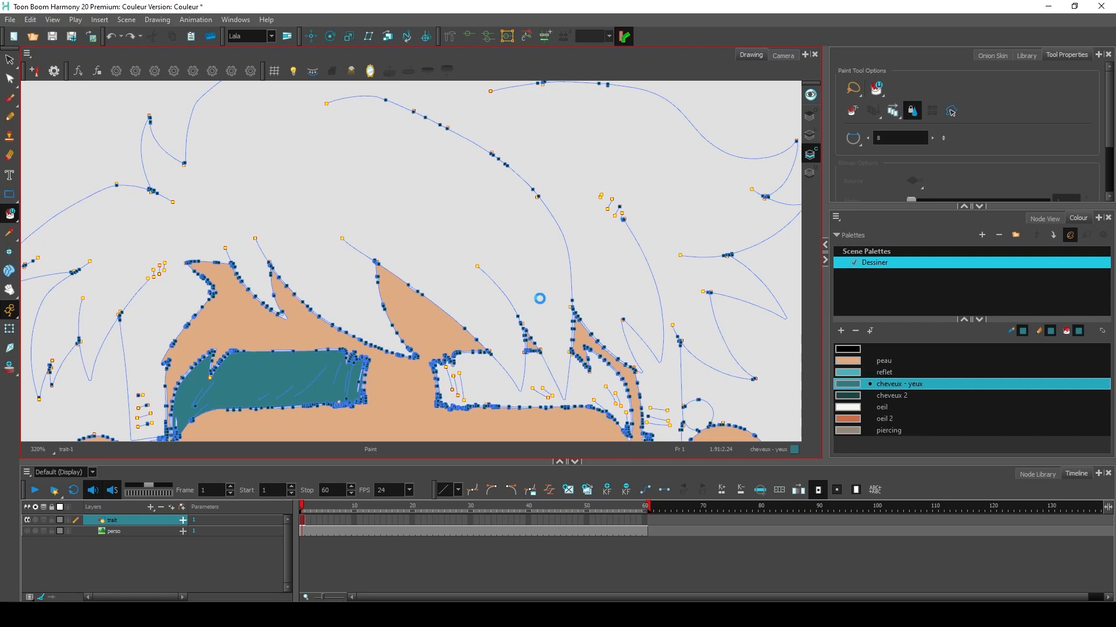
scroll(540, 298, "down", 3)
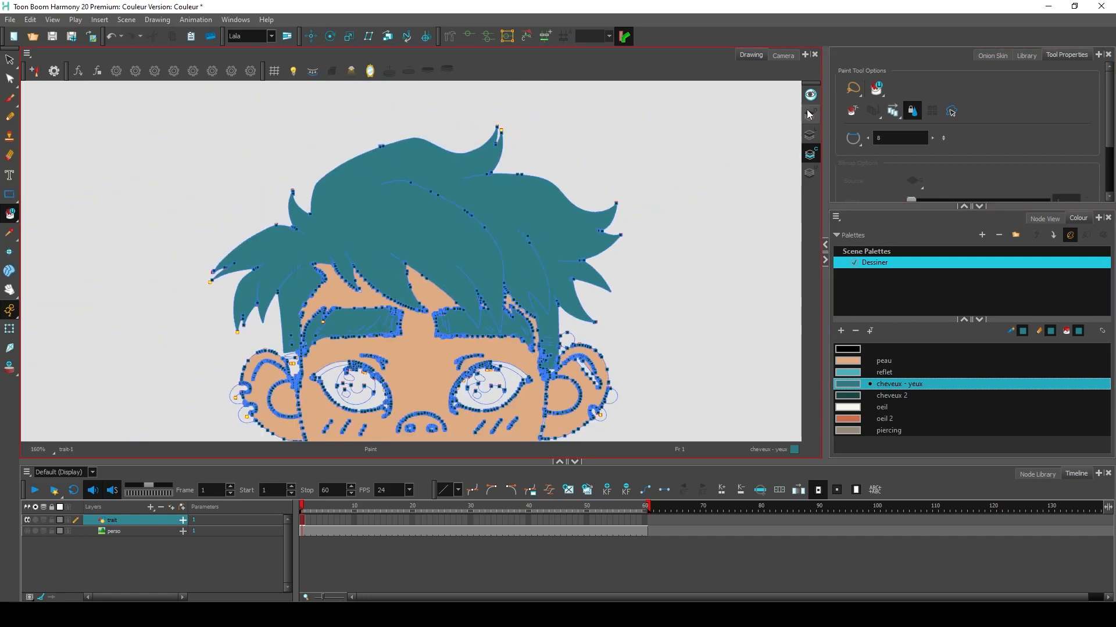
Preview all art layers together and hide the stroke outlines in both the Drawing and Camera views
left_click(806, 135)
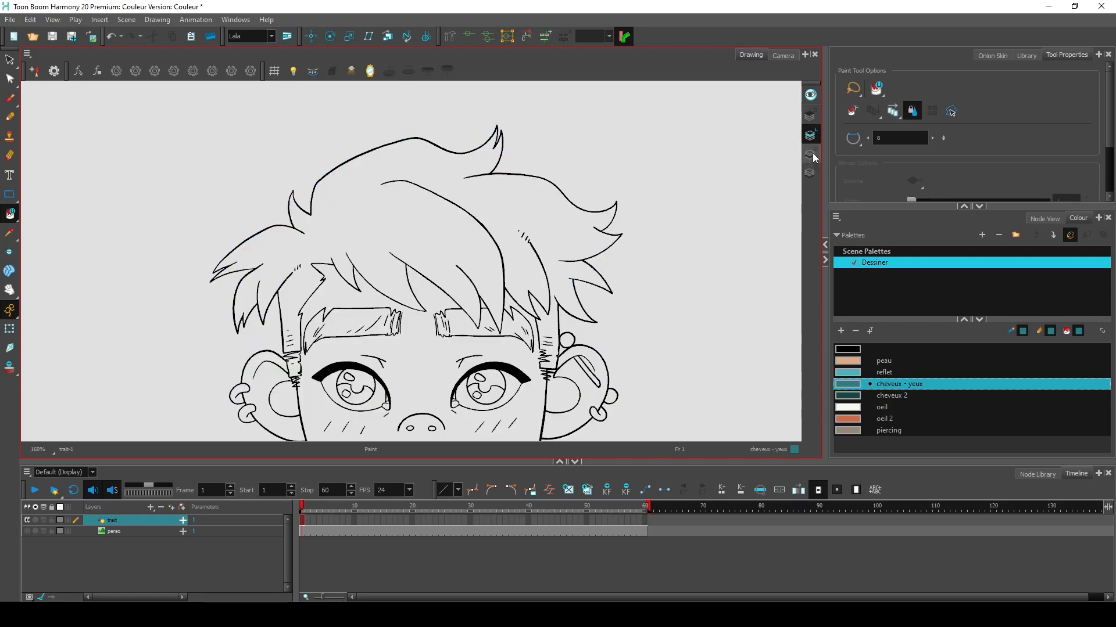
left_click(812, 153)
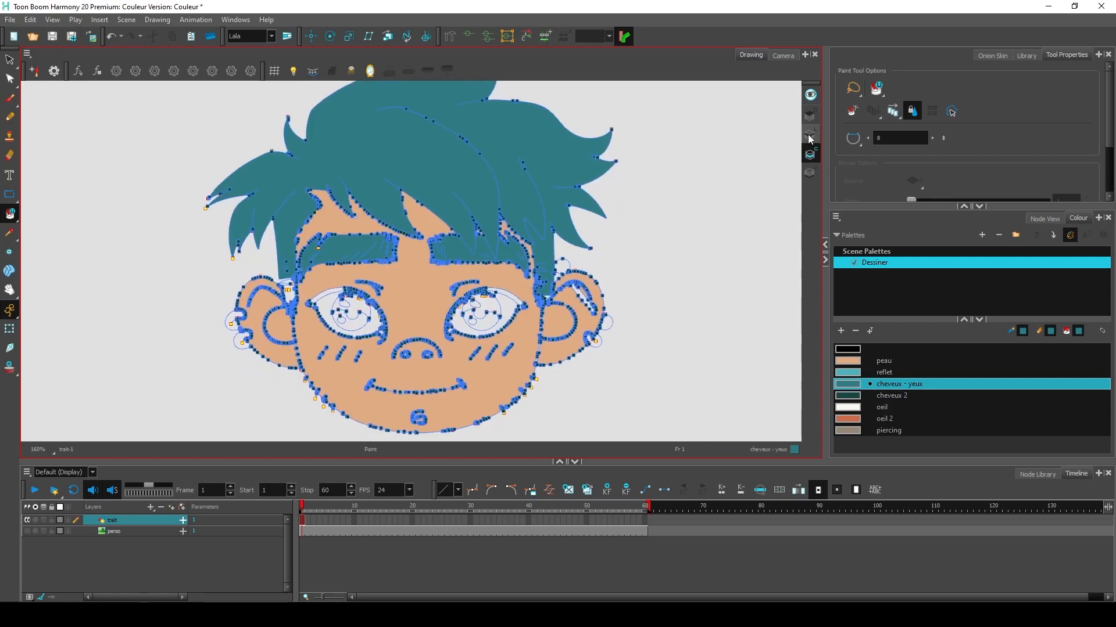
scroll(691, 170, "down", 1)
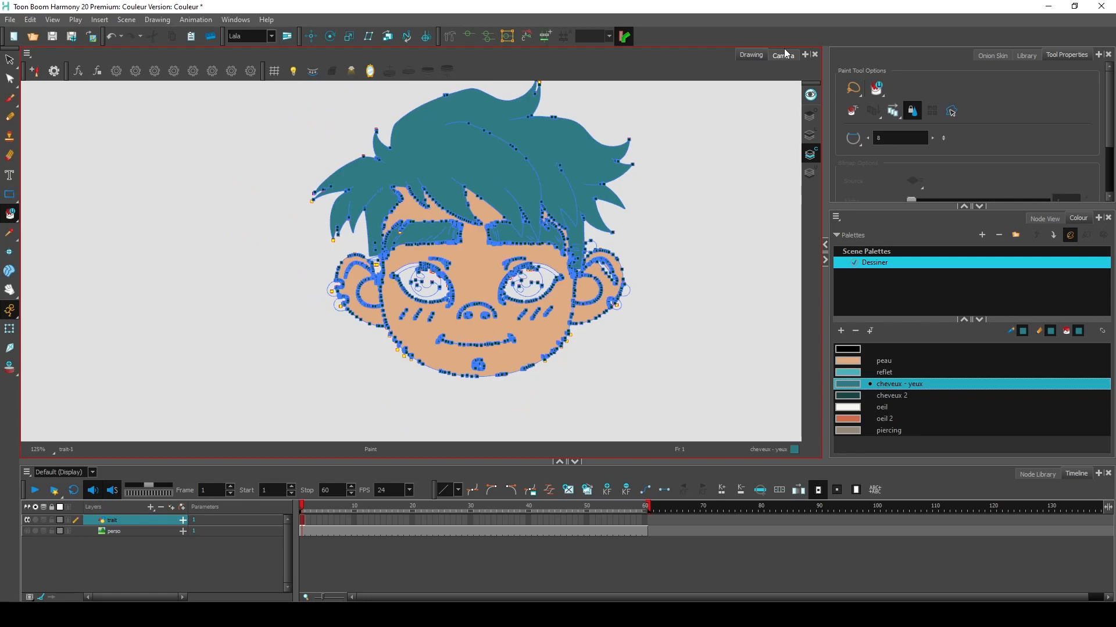
left_click(812, 96)
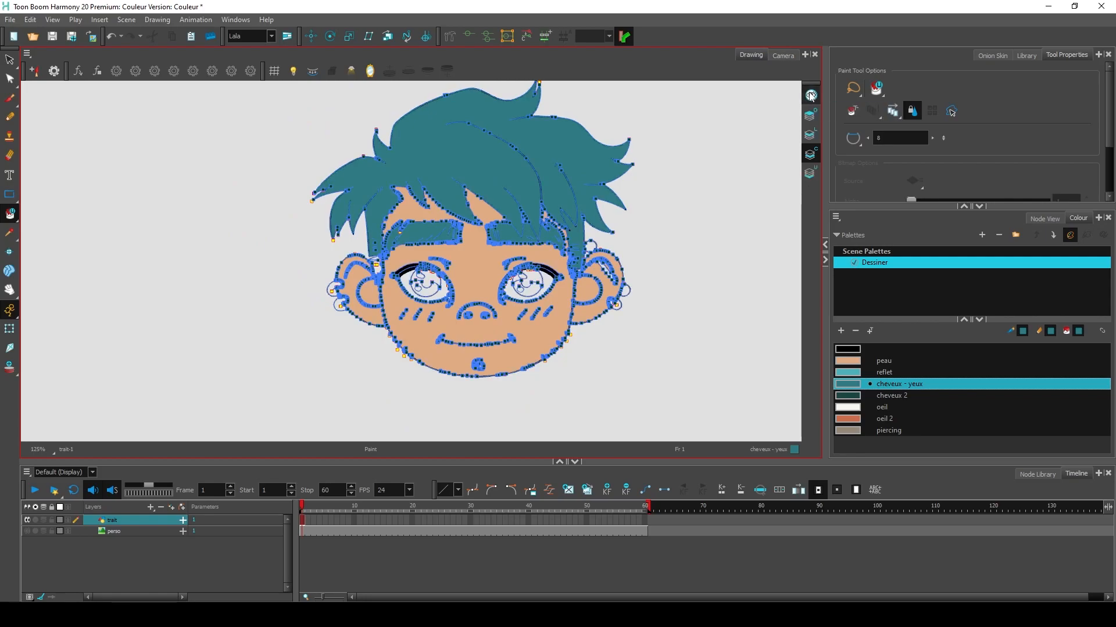
key("k")
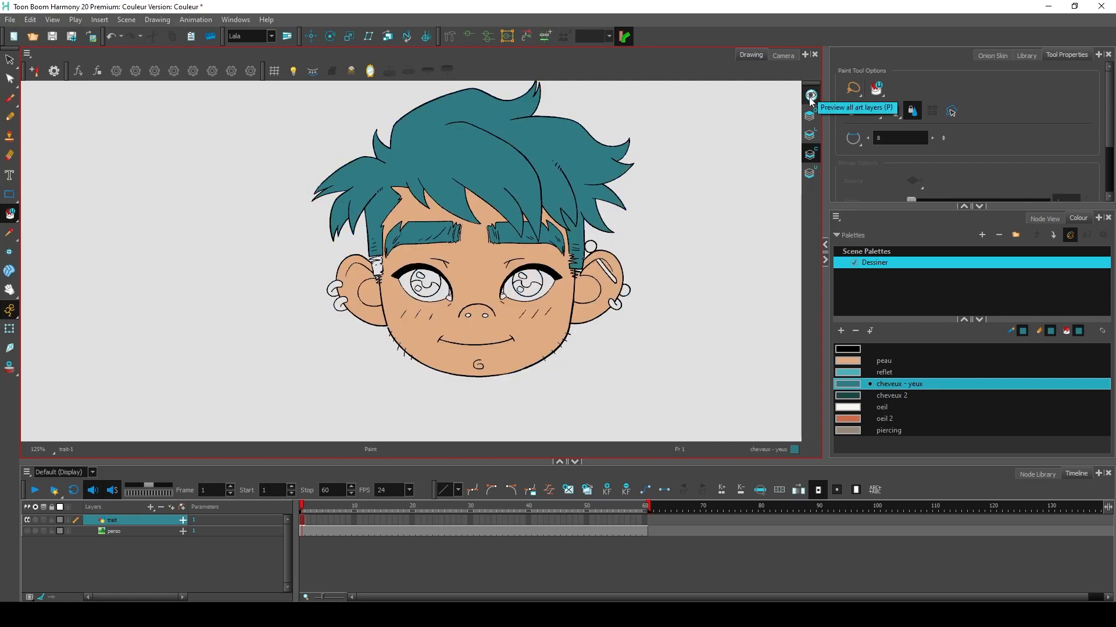
left_click(784, 55)
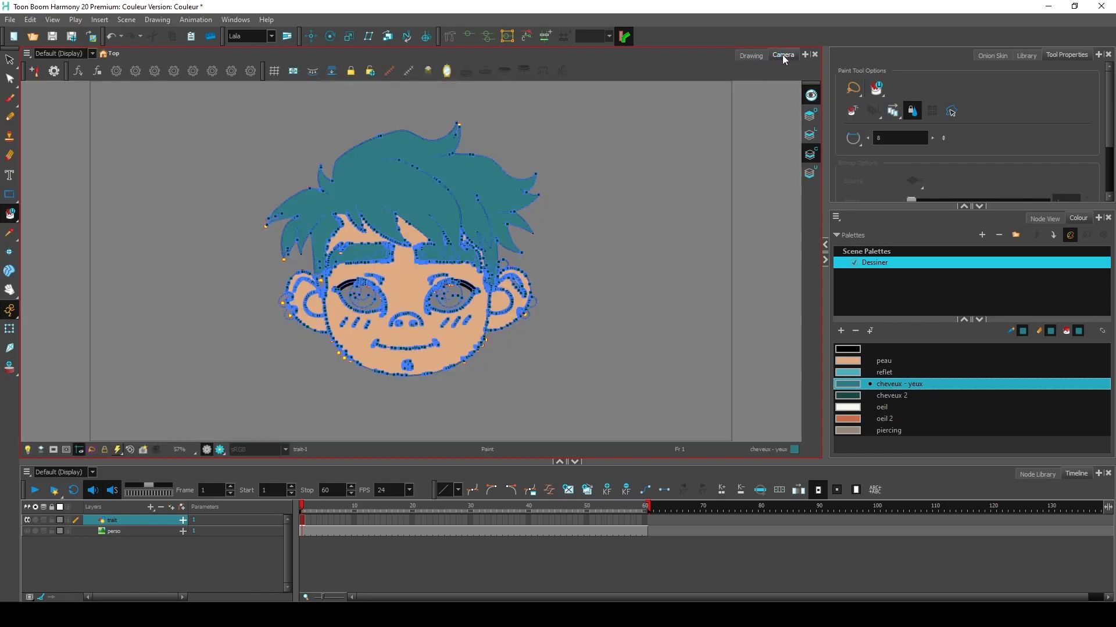
key("k")
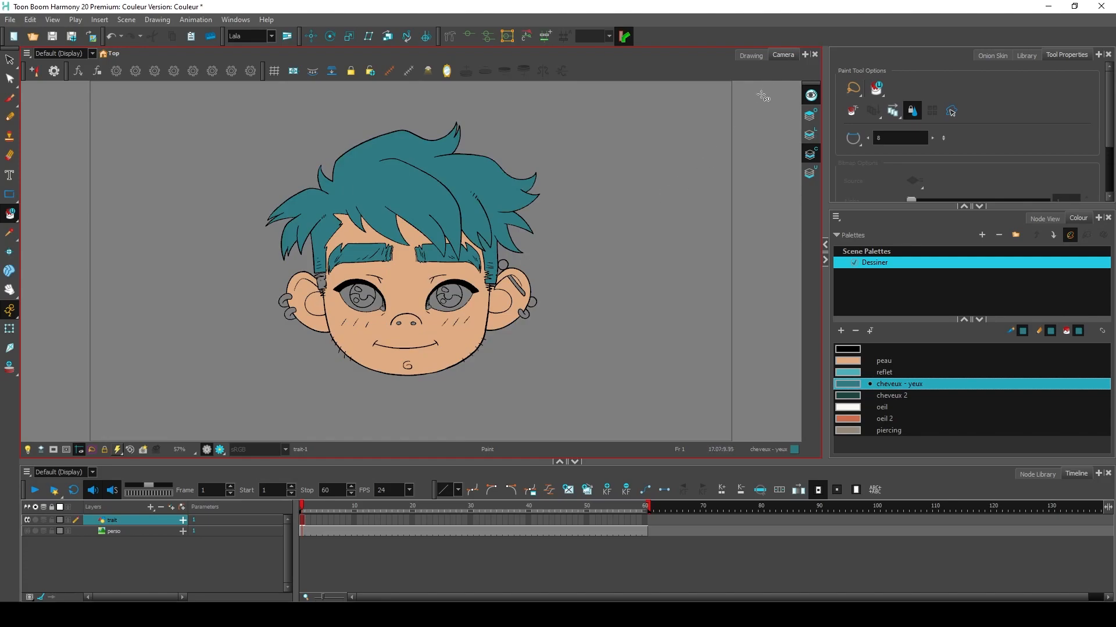
Open the trait drawing in the Drawing view, turn on the light table and reset the view
left_click(749, 56)
key("alt+s")
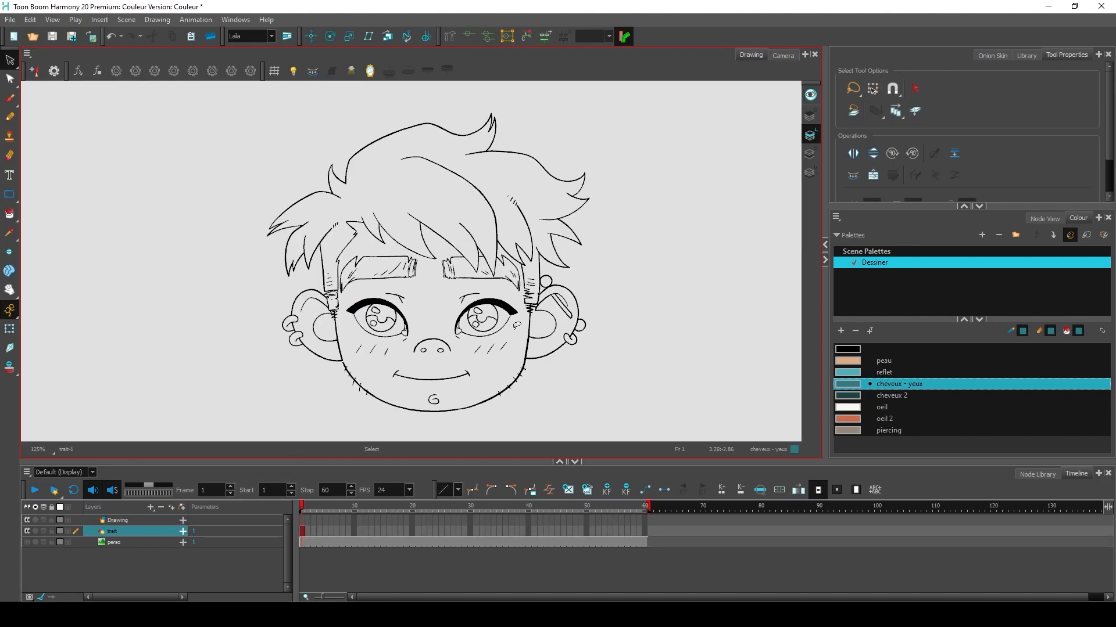
scroll(516, 326, "down", 8)
scroll(516, 325, "down", 2)
mouse_move(641, 309)
left_mouse_down()
mouse_move(220, 341)
mouse_move(198, 354)
left_mouse_up()
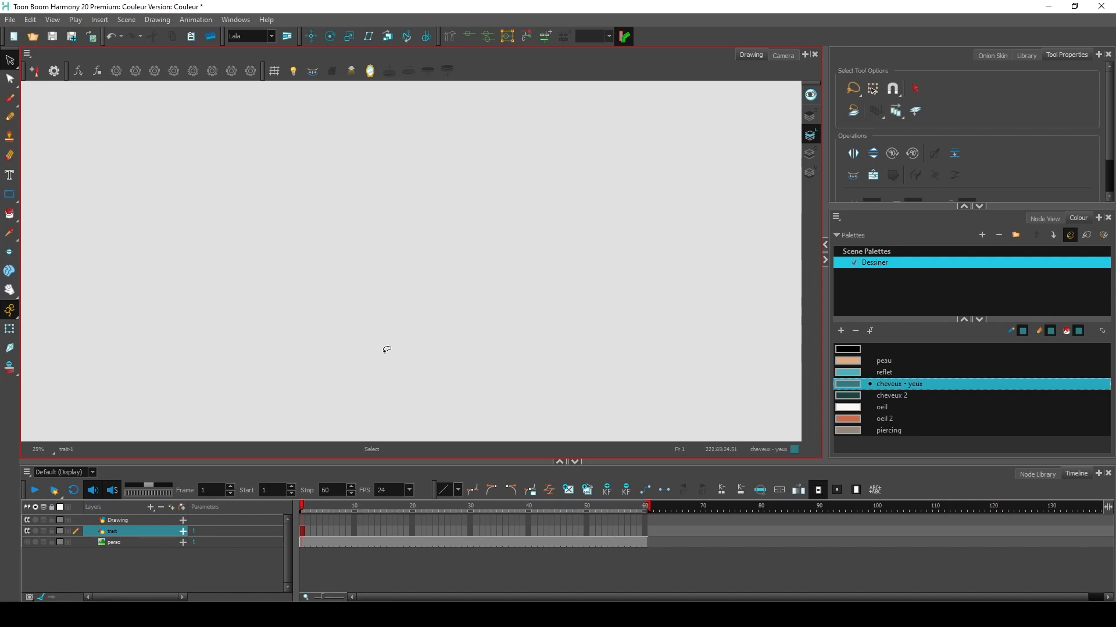
key("shift+l")
key("shift+m")
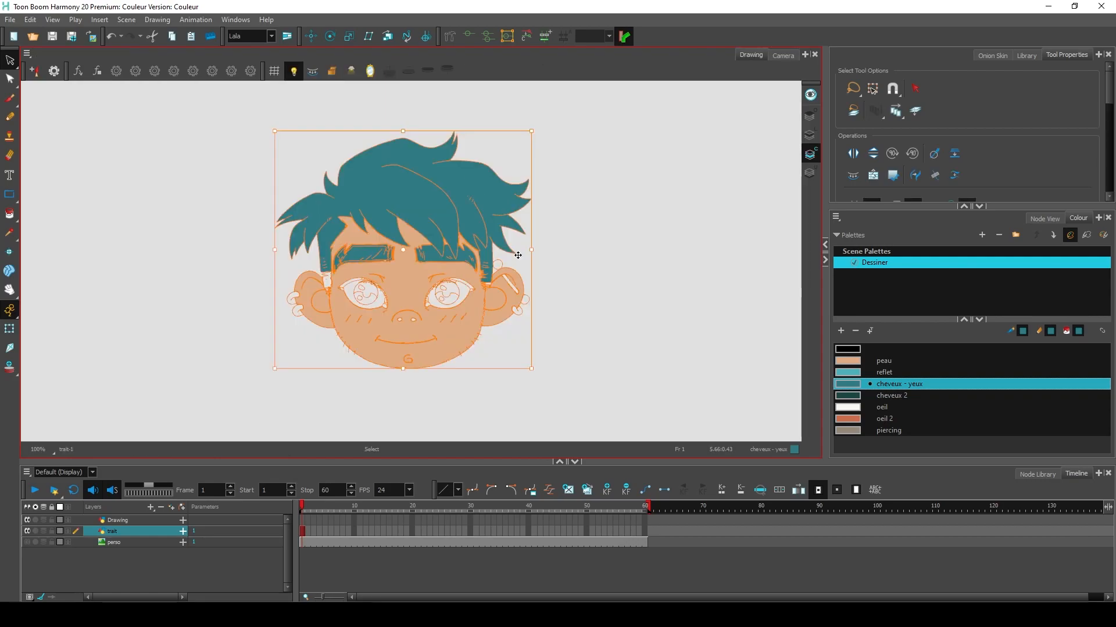
Move all the painted artwork from the Colour Art to the Underlay, and make the Colour Art current again
key("Delete")
left_click(809, 172)
key("ctrl+z")
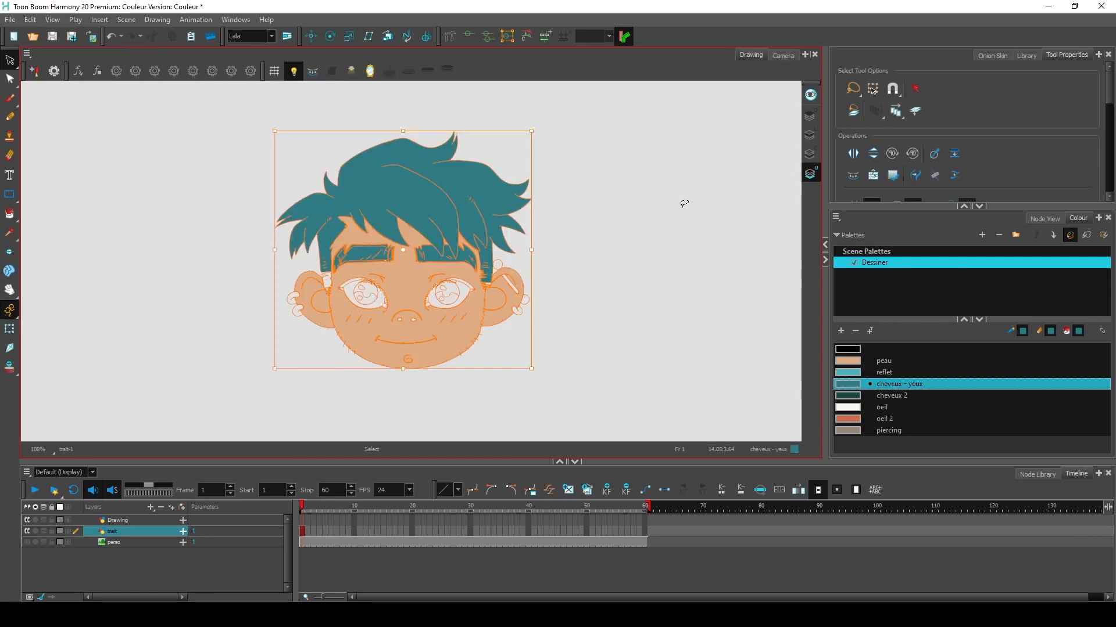
left_click(810, 154)
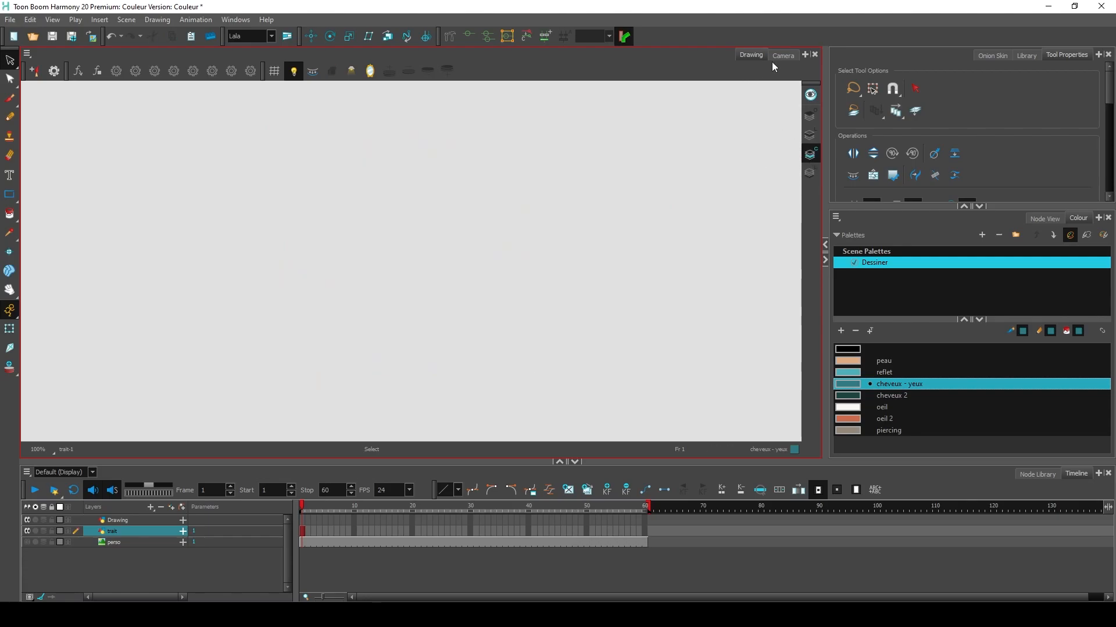
Brush a reflet highlight along the long central hair lock on the Colour Art in the Camera view, using the Soft Pastel preset
left_click(783, 56)
left_click_drag(274, 177, 228, 257)
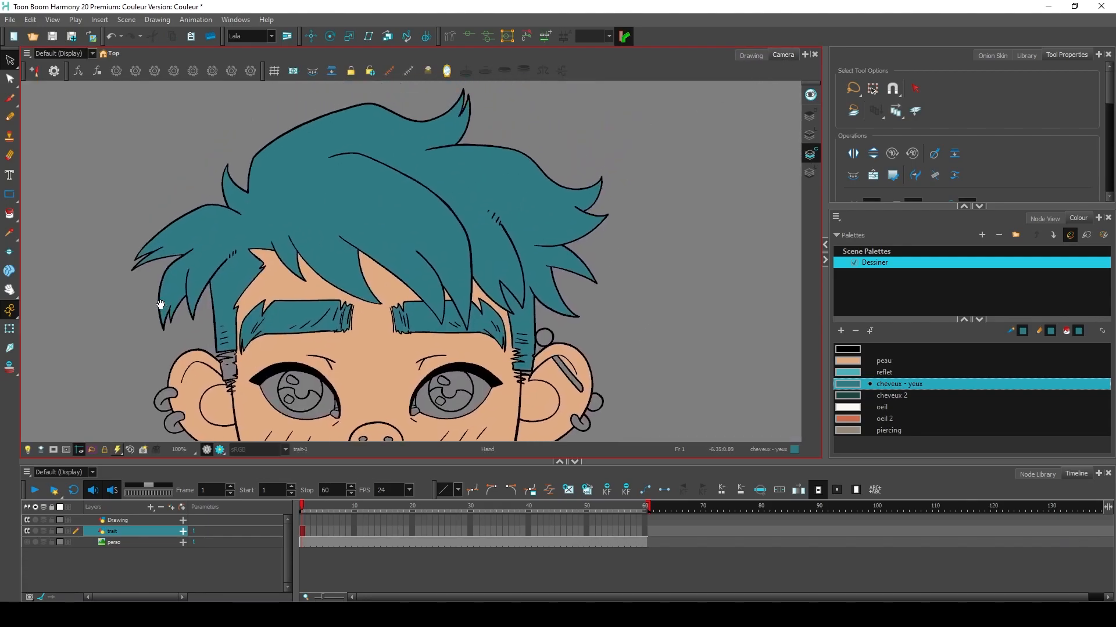
left_click(10, 100)
scroll(1106, 106, "down", 3)
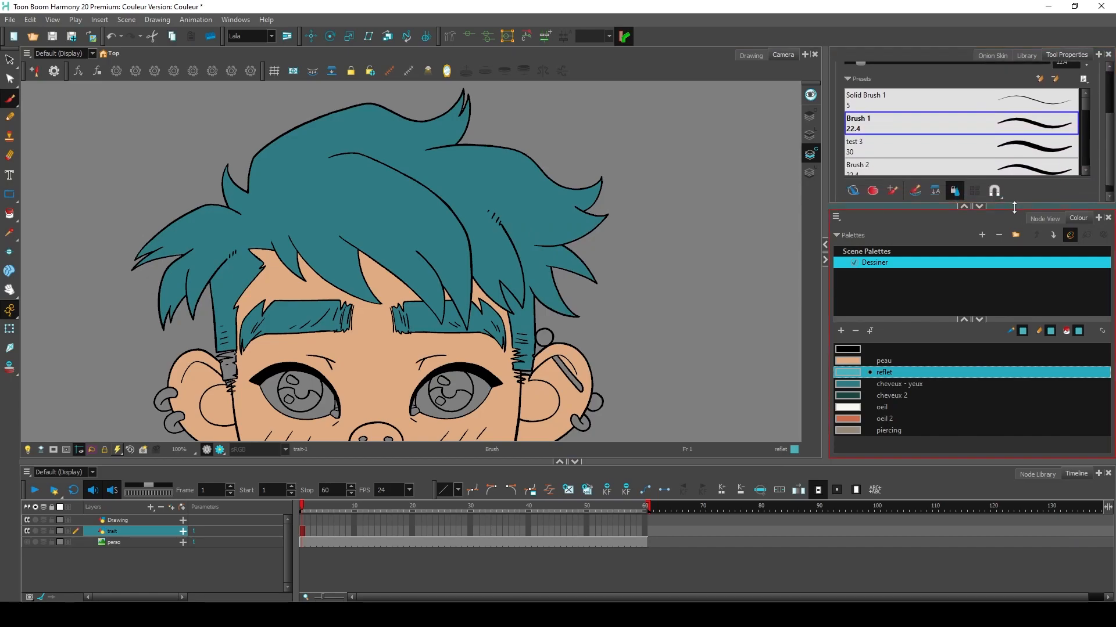
scroll(1083, 111, "down", 10)
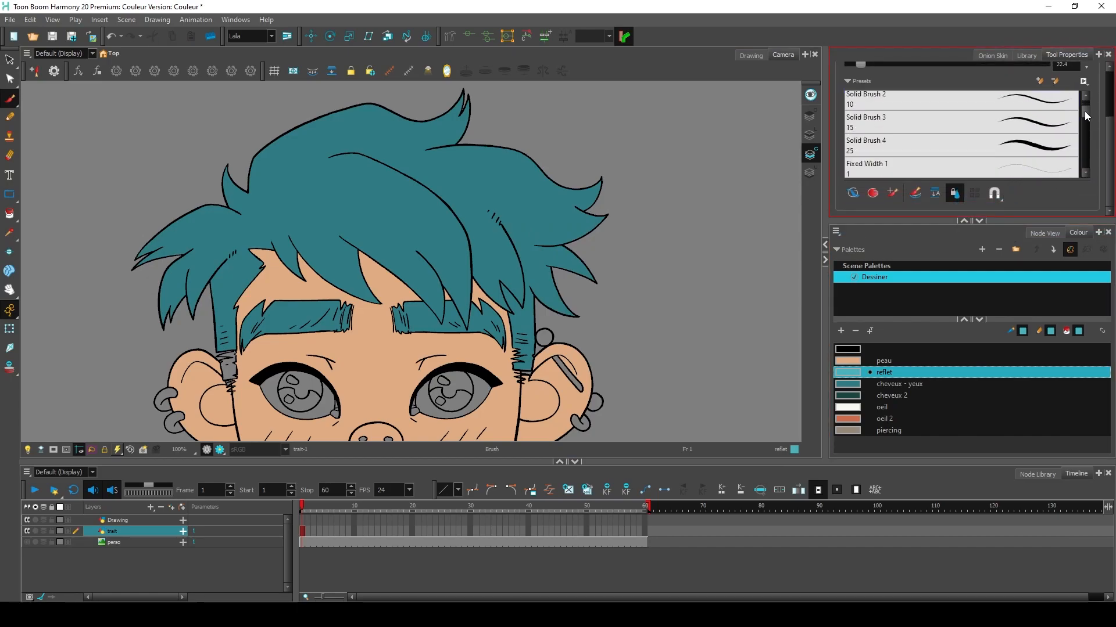
left_click(1030, 124)
mouse_move(344, 162)
left_mouse_down()
mouse_move(415, 192)
mouse_move(463, 245)
left_mouse_up()
left_click_drag(426, 198, 463, 259)
Add further Soft Pastel highlights in reflet to the outer hair locks, the small spike and both eyebrows
key("space")
mouse_move(519, 373)
left_mouse_down()
mouse_move(533, 292)
mouse_move(541, 316)
mouse_move(559, 304)
left_mouse_up()
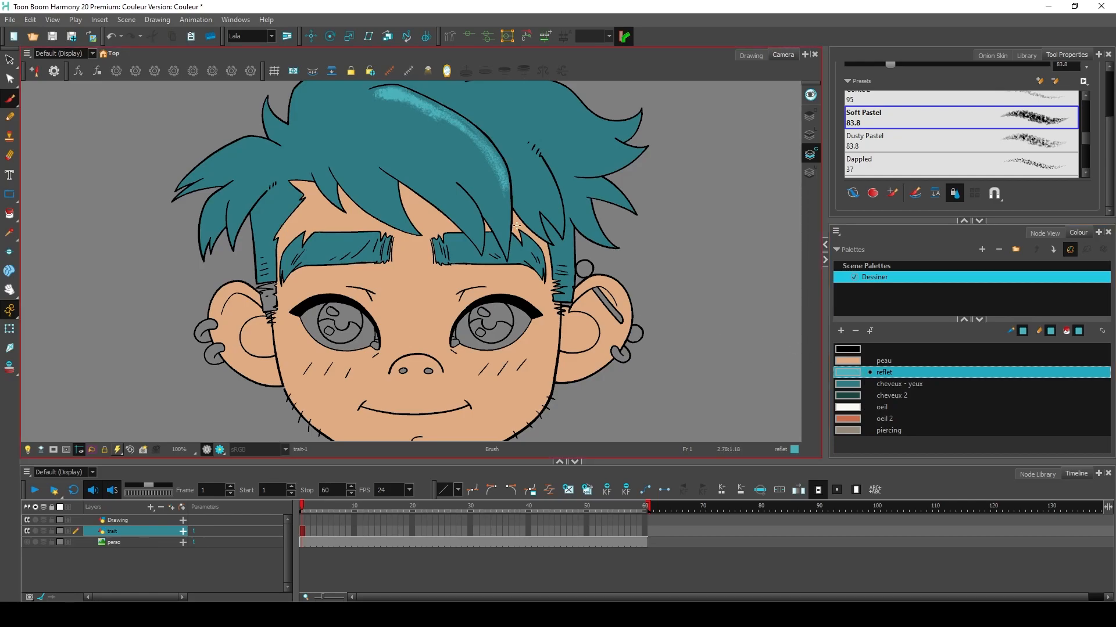
key("space")
left_click_drag(448, 209, 452, 246)
left_click_drag(274, 170, 270, 147)
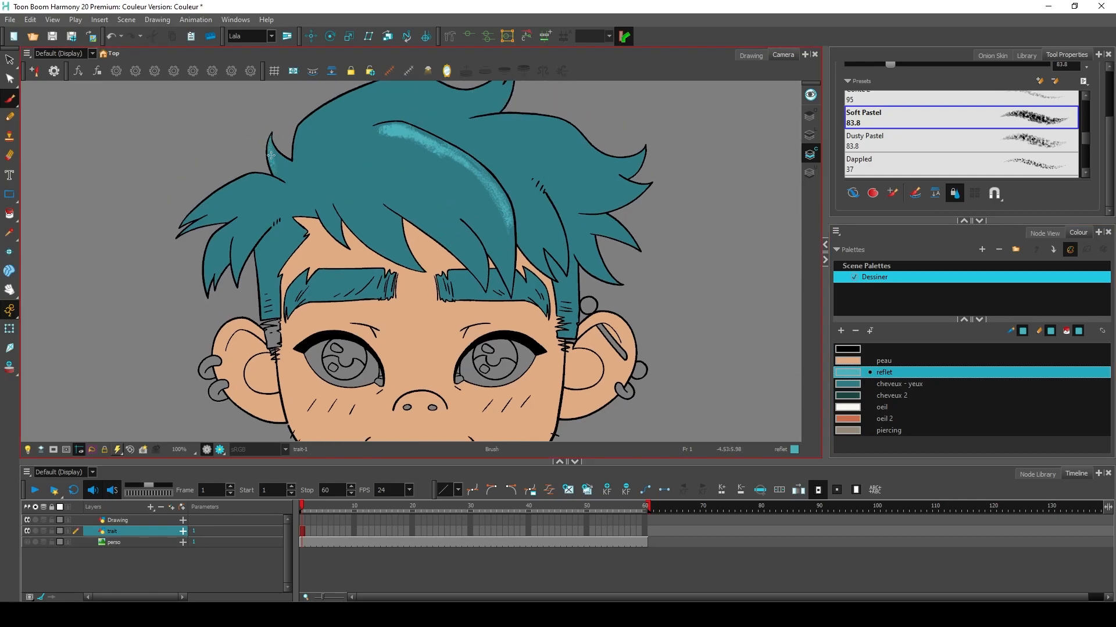
mouse_move(301, 277)
left_mouse_down()
mouse_move(285, 303)
mouse_move(320, 297)
left_mouse_up()
mouse_move(439, 284)
left_mouse_down()
mouse_move(447, 298)
mouse_move(458, 282)
left_mouse_up()
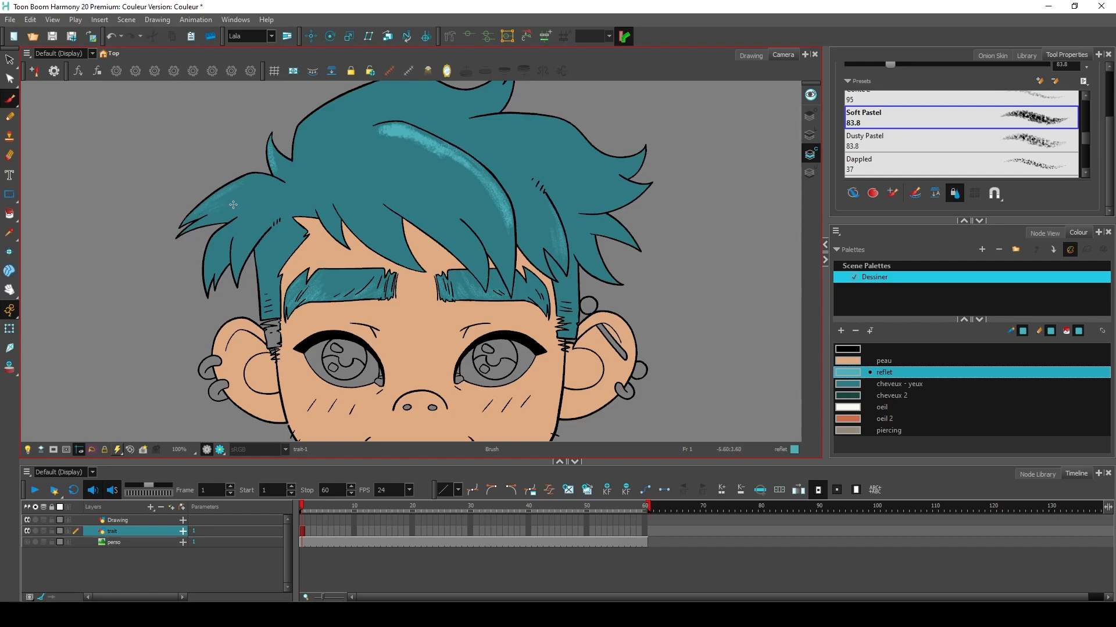
Select the upper highlight stroke on the central lock and reshape its upper edge with the Contour Editor
left_click(414, 134)
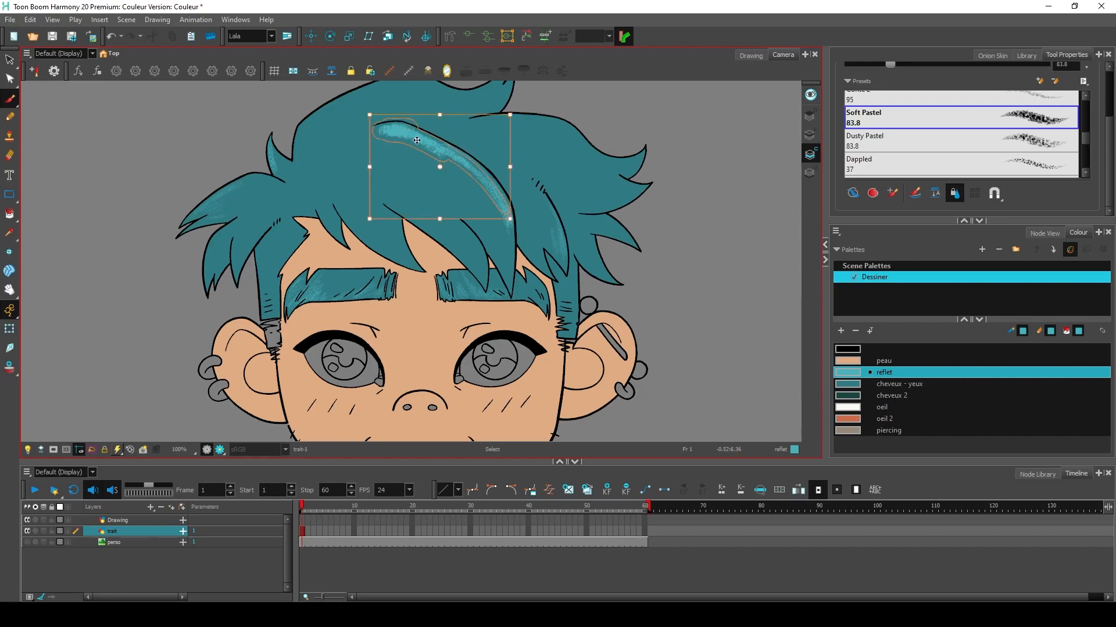
left_click(505, 292)
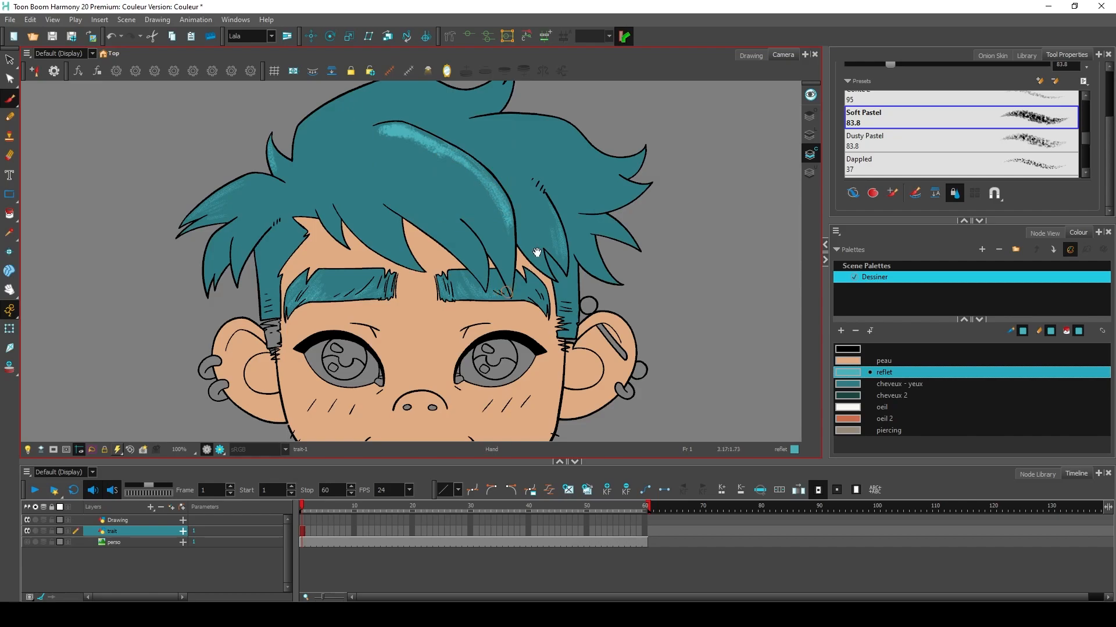
left_click_drag(513, 212, 529, 266)
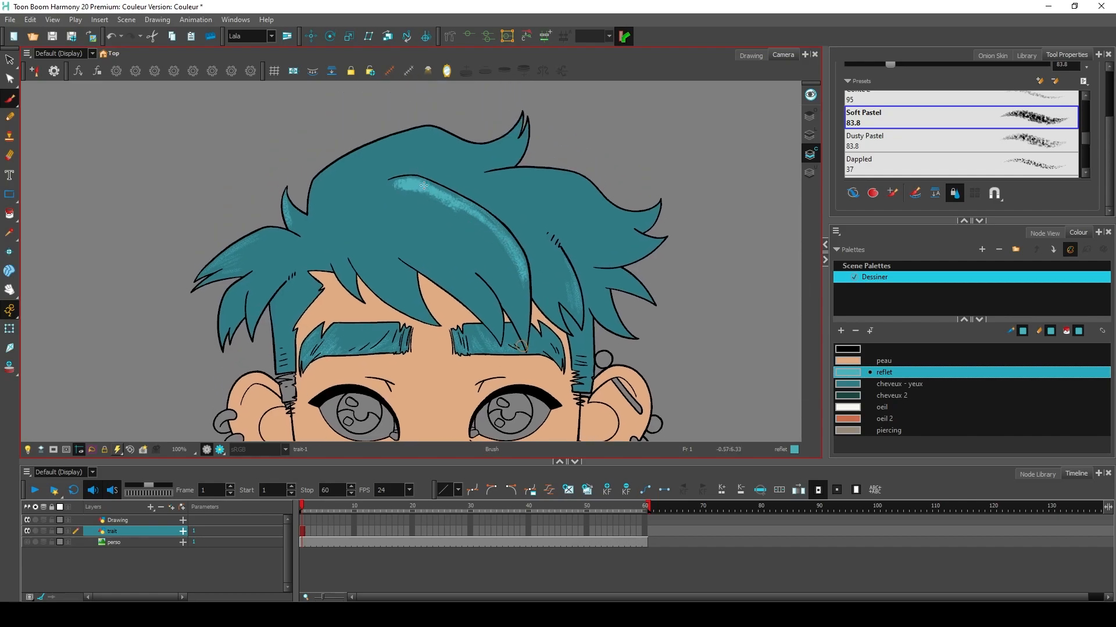
scroll(424, 185, "up", 2)
left_click(396, 179, "ctrl")
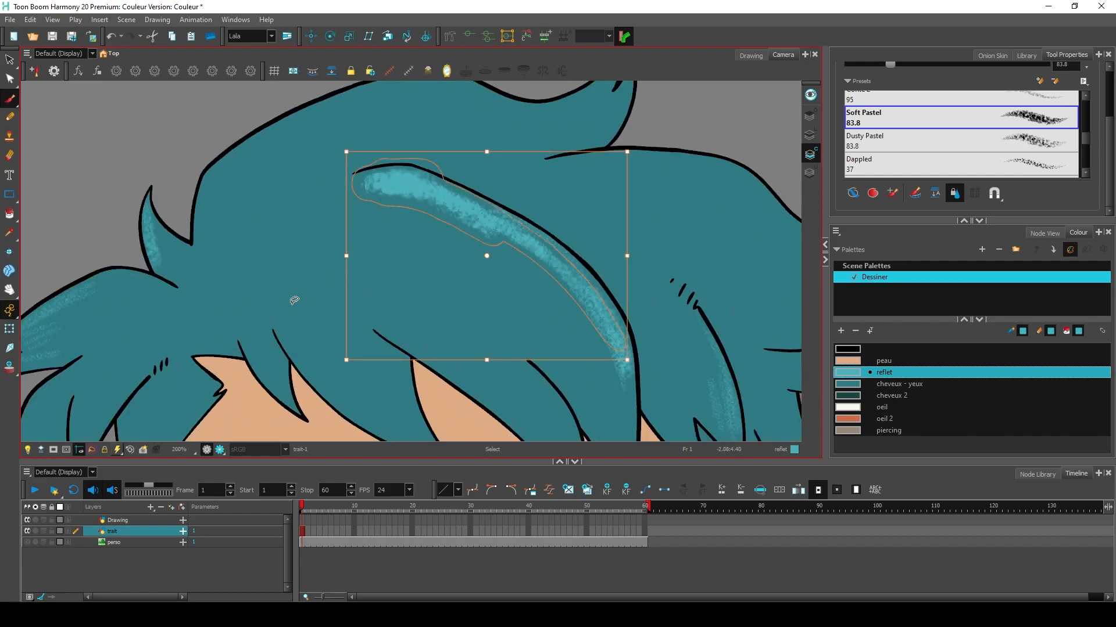
key("alt+q")
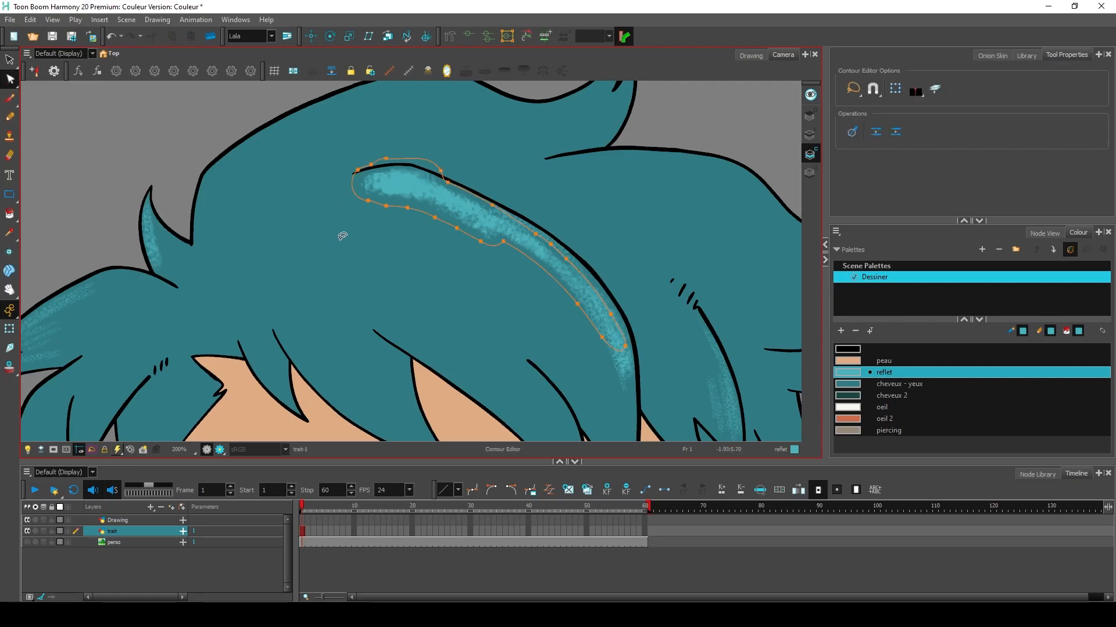
left_click_drag(385, 159, 389, 137)
mouse_move(447, 183)
left_mouse_down()
mouse_move(466, 169)
mouse_move(463, 185)
left_mouse_up()
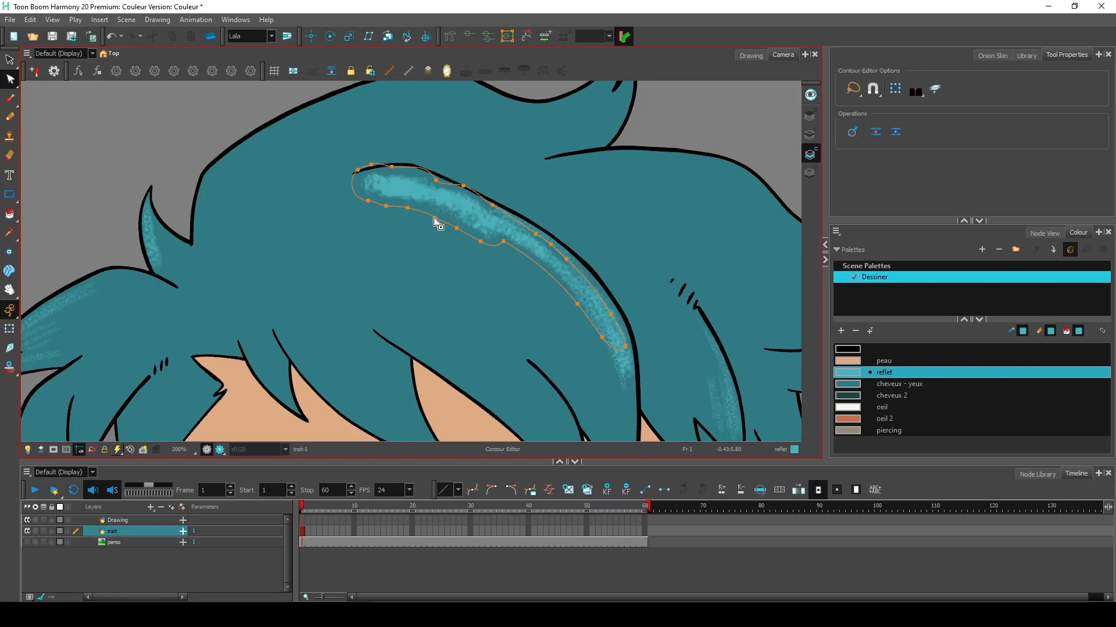
Widen the thick end of the central highlight by moving more of its contour points outward
left_click(370, 165)
scroll(453, 191, "up", 4)
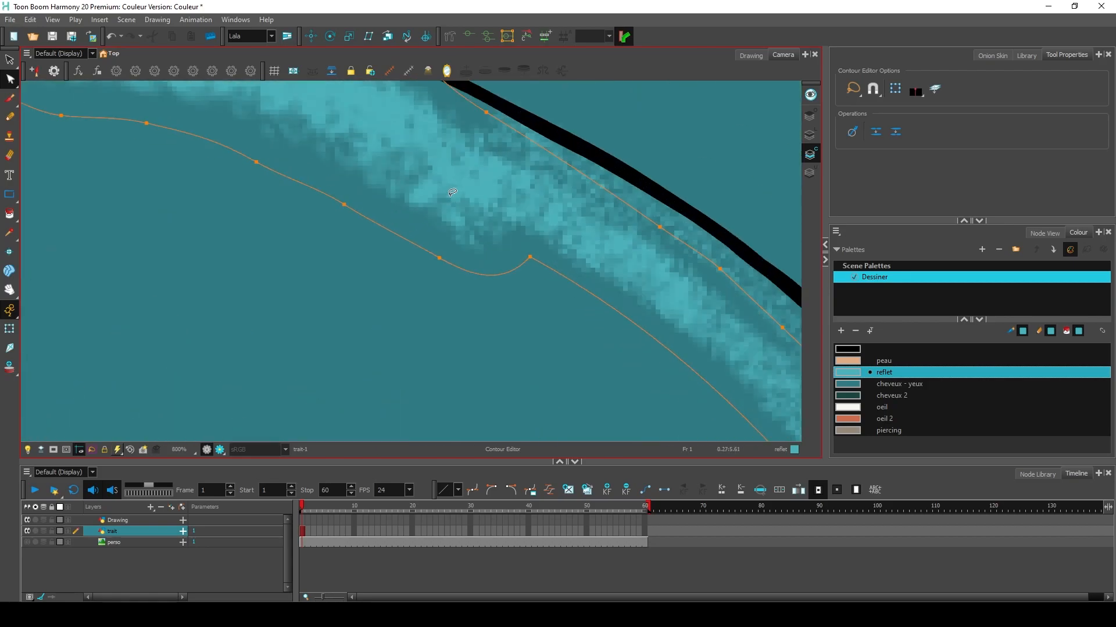
scroll(453, 190, "down", 4)
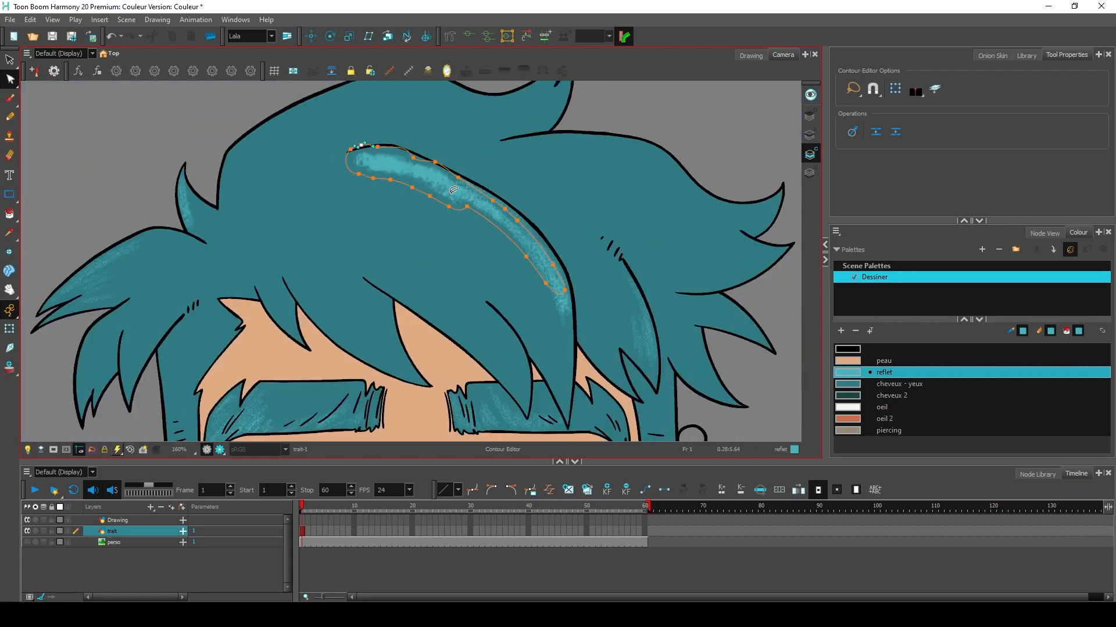
left_click_drag(403, 149, 438, 149)
left_click(397, 182)
left_click_drag(374, 176, 423, 205)
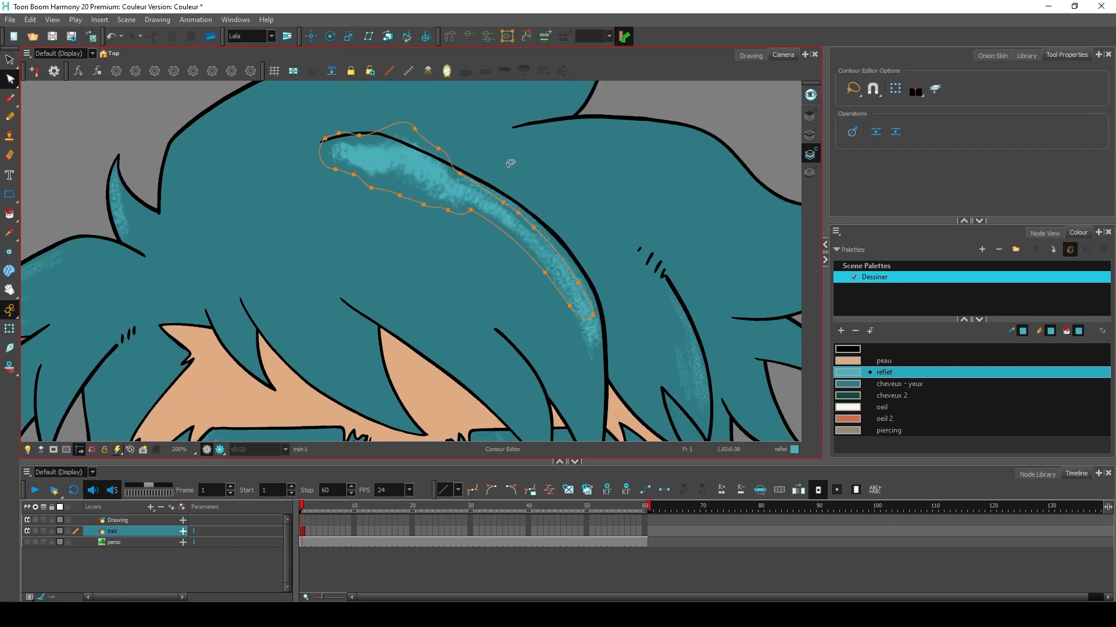
left_click_drag(415, 128, 409, 141)
Delete the reshaped highlight stroke and brush a reflet highlight on the small lock over the forehead
left_click(12, 63)
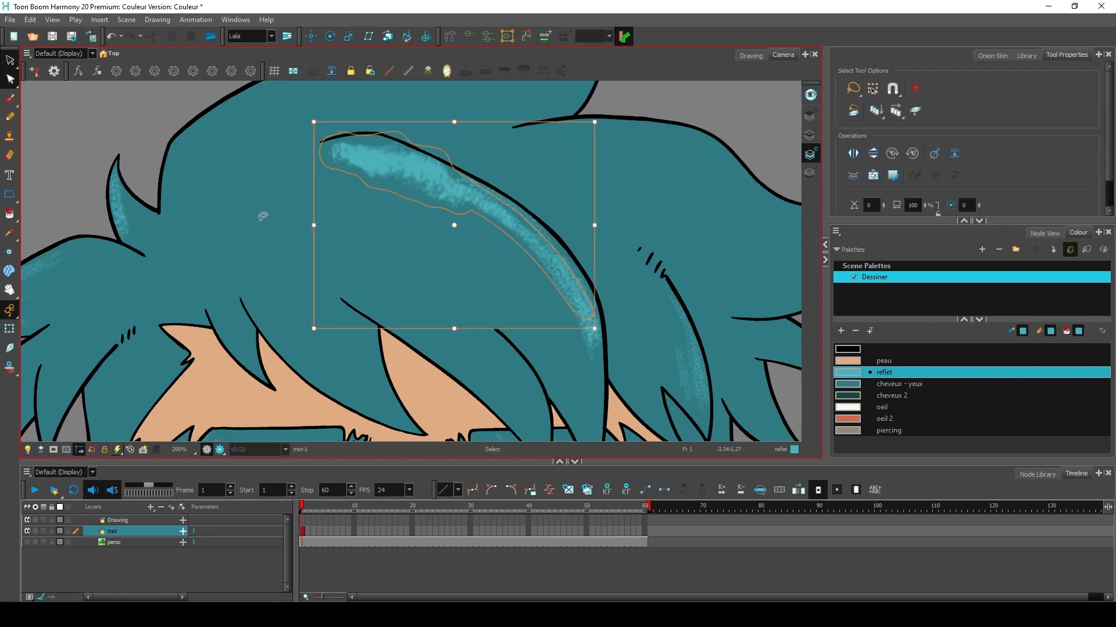
key("Delete")
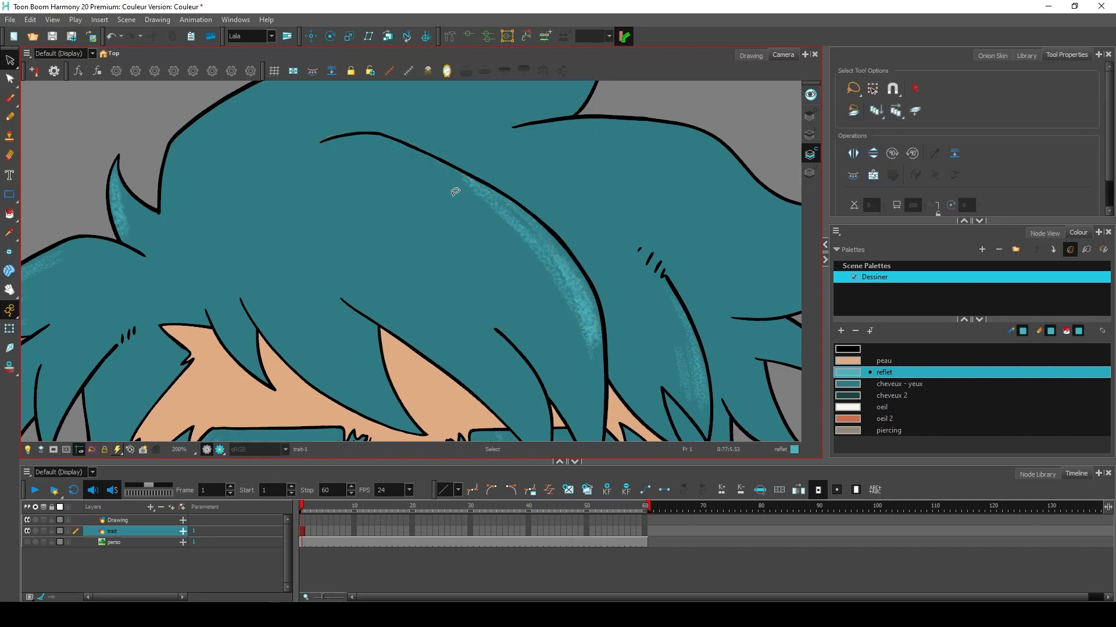
left_click_drag(454, 315, 449, 305)
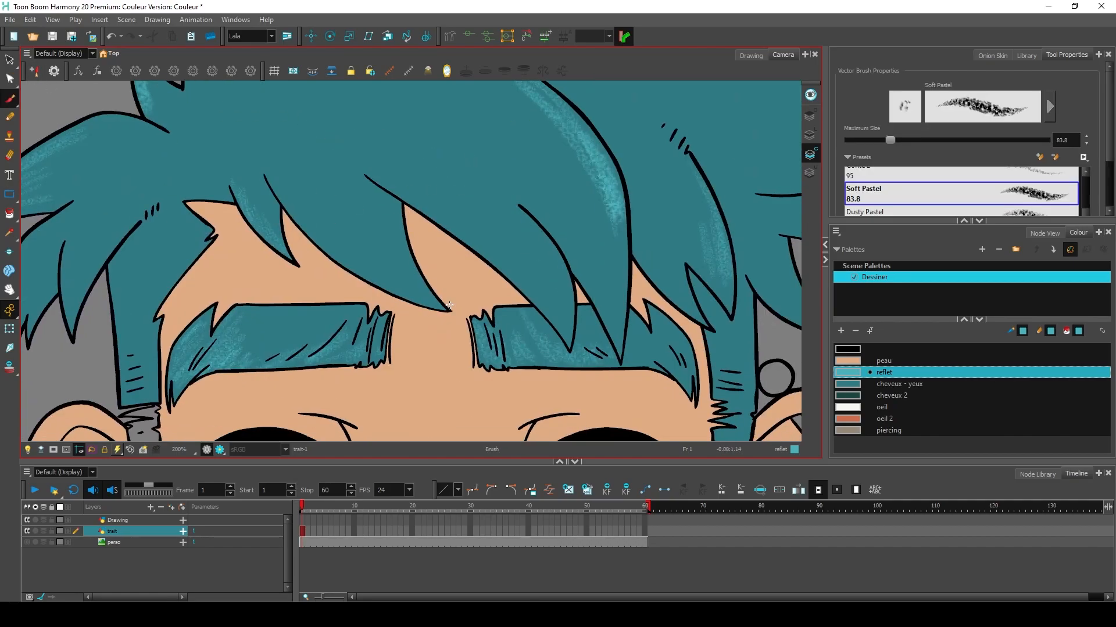
Add a pinkish skin colour, New 0, to the palette and brush it around the eyelid creases and ear
scroll(494, 329, "down", 4)
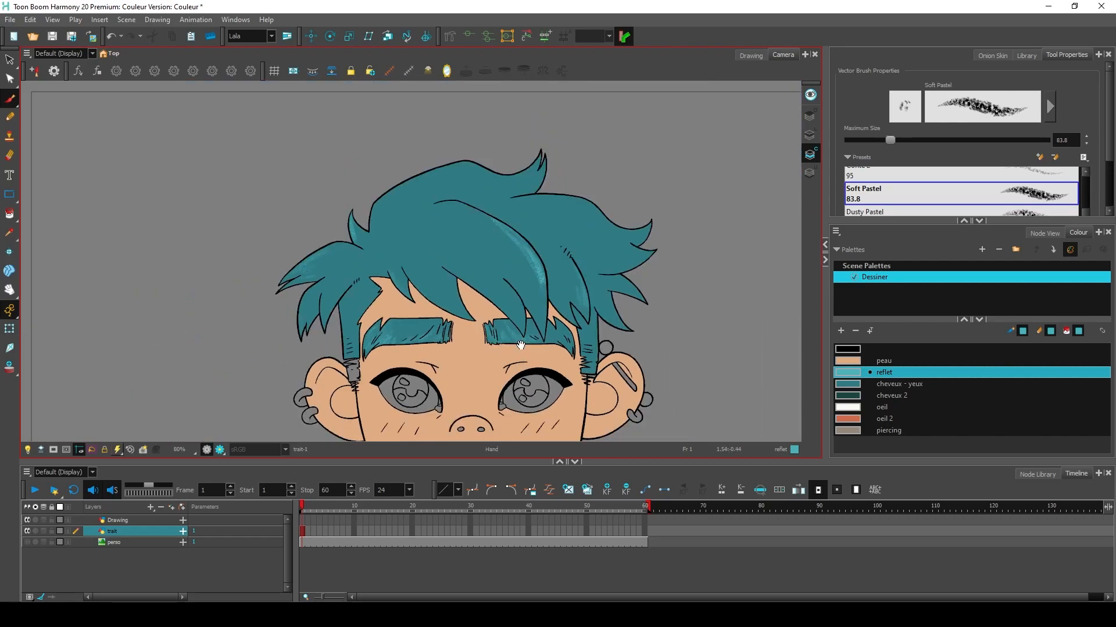
left_click_drag(522, 366, 525, 314)
scroll(492, 395, "up", 1)
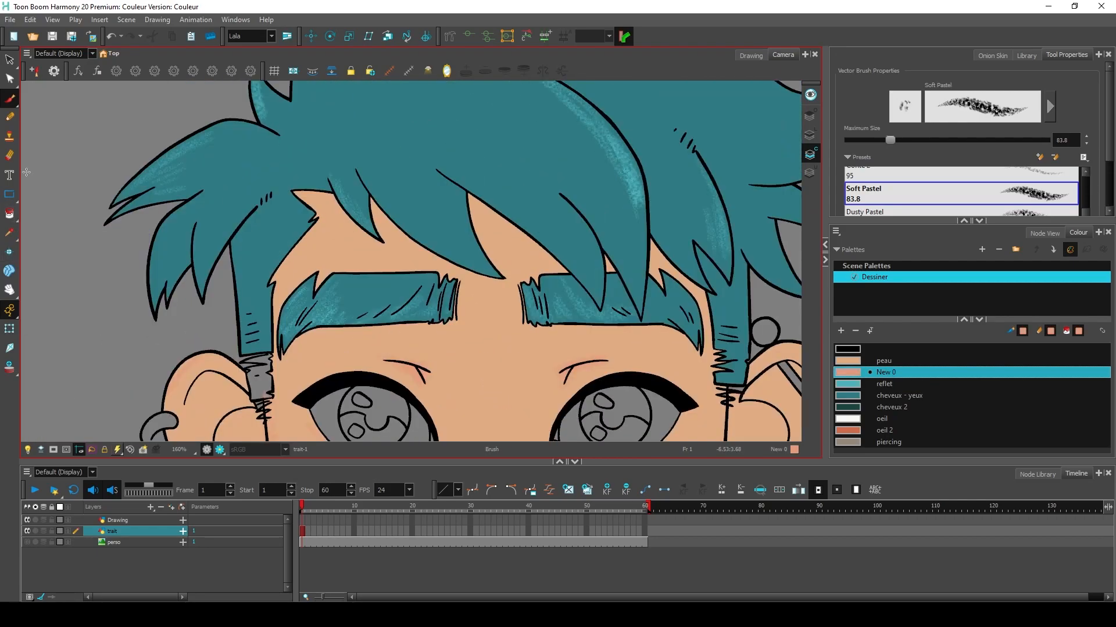
Activate the Stroke tool, show the strokes and make the Underlay the current art layer
left_click(10, 216)
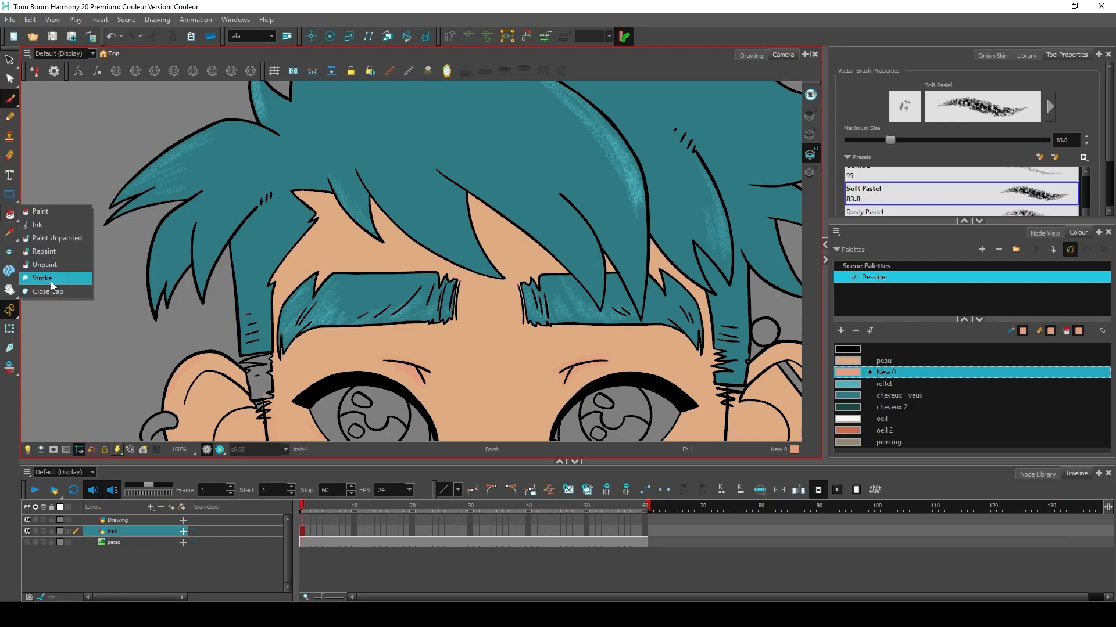
left_click(50, 280)
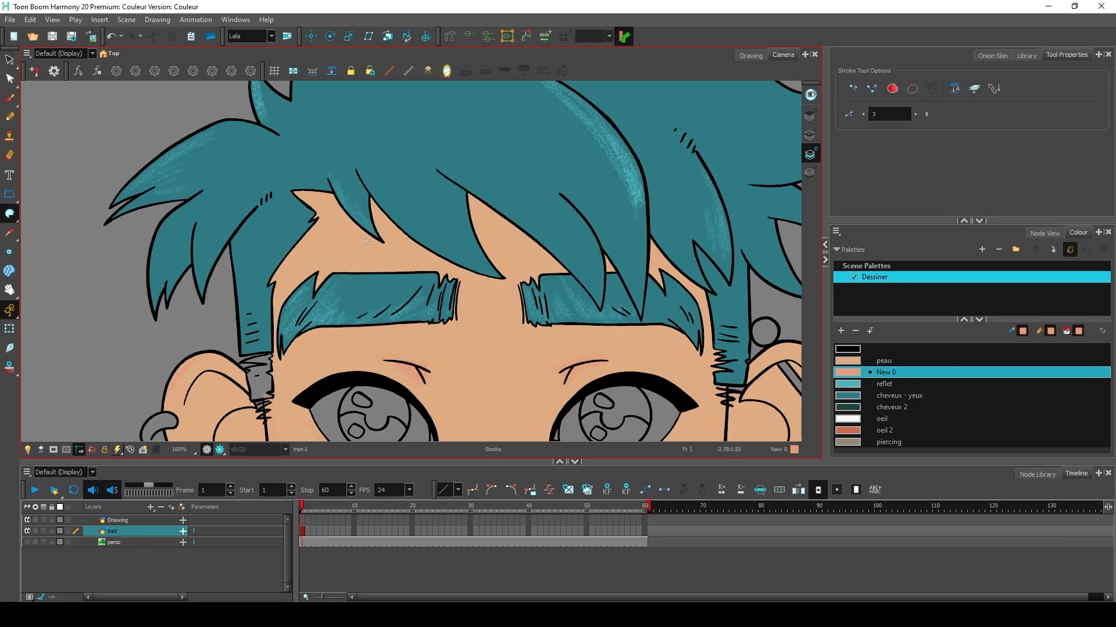
left_click_drag(338, 286, 382, 327)
key("k")
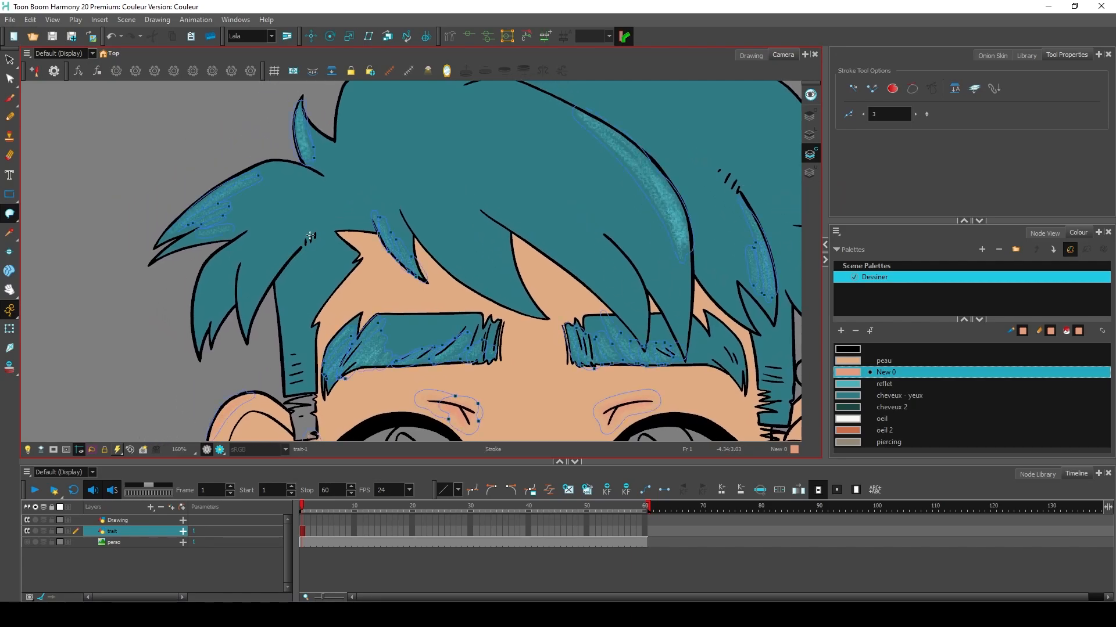
left_click(810, 173)
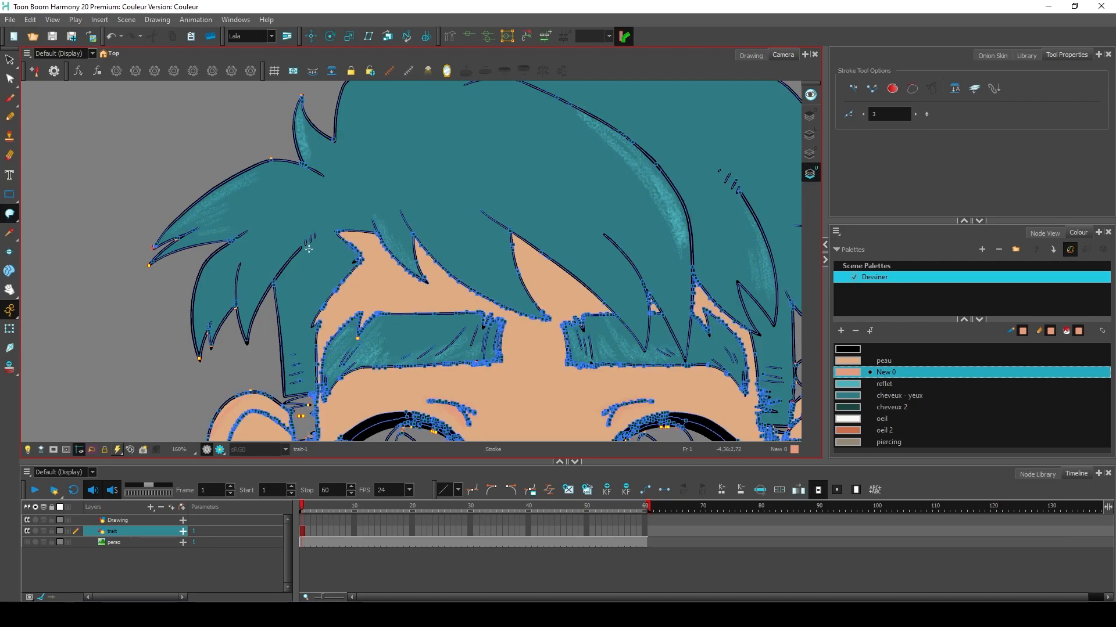
Draw an invisible stroke on the Underlay joining the small hair hatch marks to the hairline above the left temple
scroll(308, 249, "up", 1)
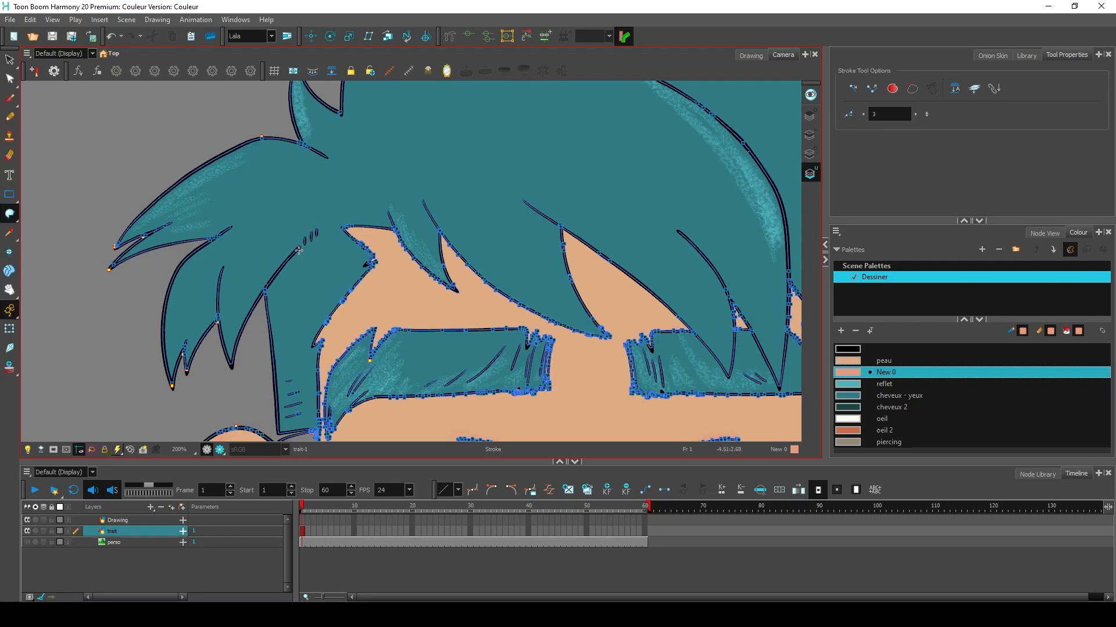
left_click(10, 214)
left_click(49, 283)
left_click_drag(300, 244, 355, 227)
scroll(323, 235, "up", 3)
scroll(322, 235, "down", 4)
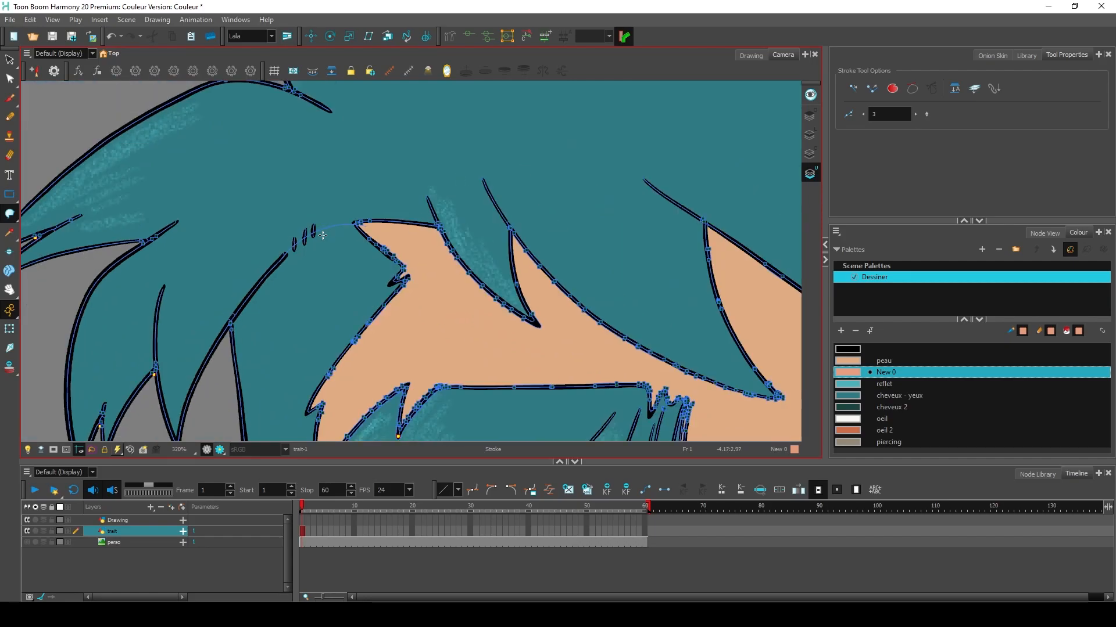
Fill the closed-off hair area at the left temple with the cheveux 2 colour and hide the strokes
left_click(9, 213)
left_click(52, 216)
left_click(848, 407)
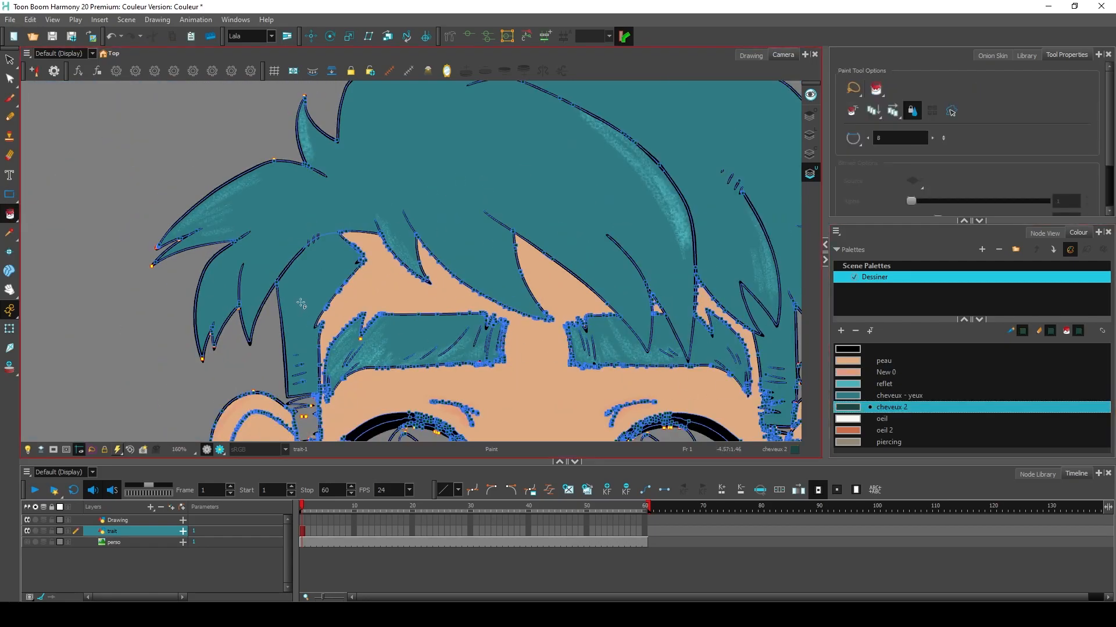
left_click(329, 325)
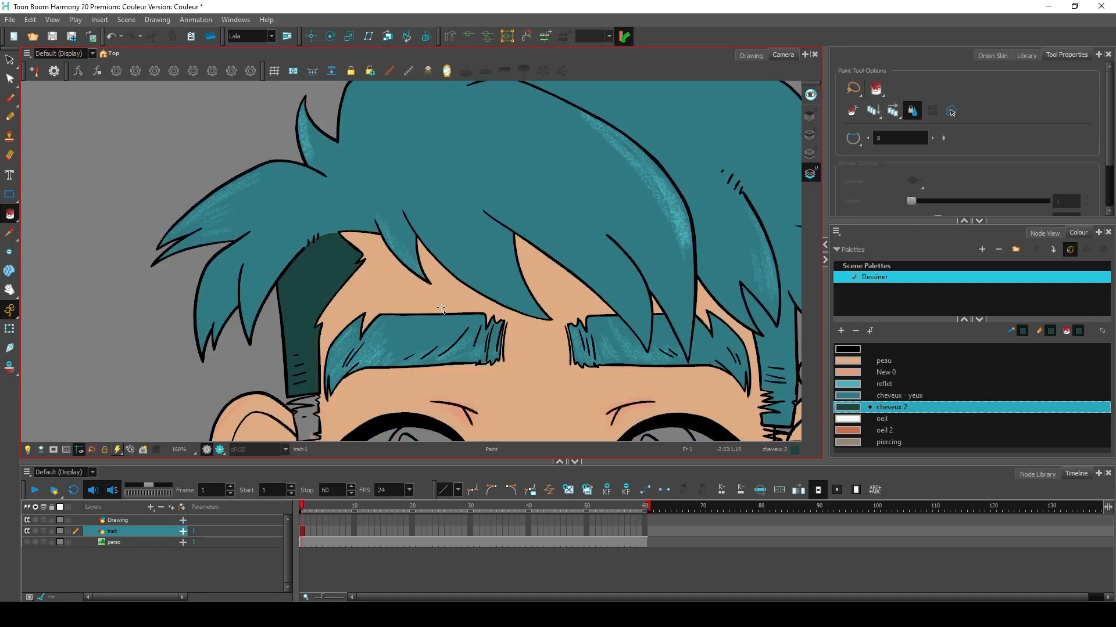
left_click_drag(456, 345, 395, 305)
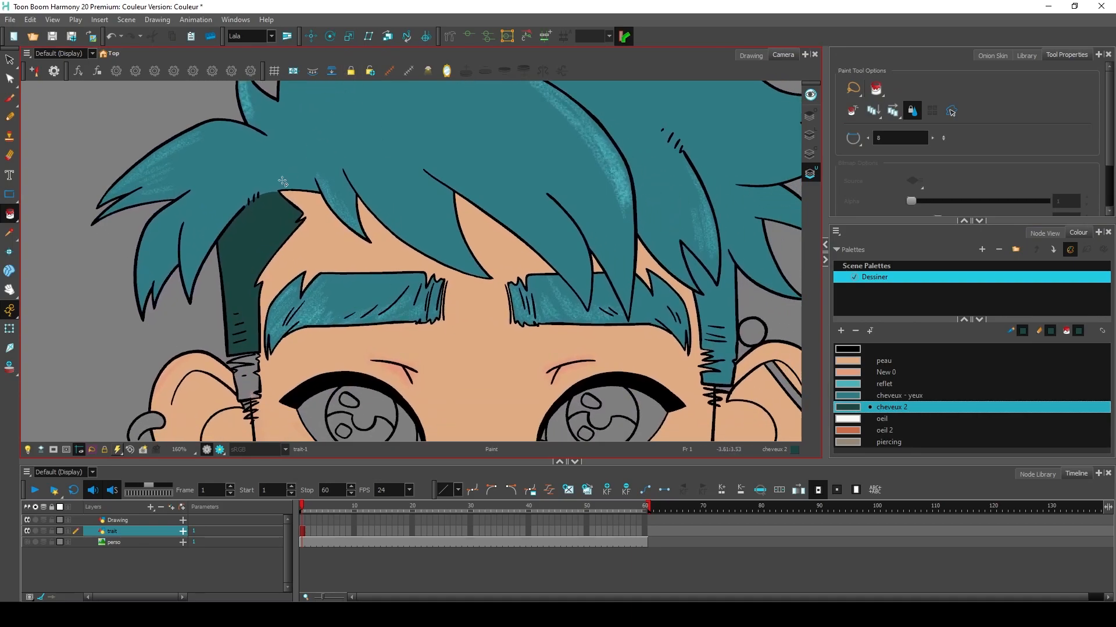
scroll(267, 209, "up", 4)
scroll(273, 239, "down", 3)
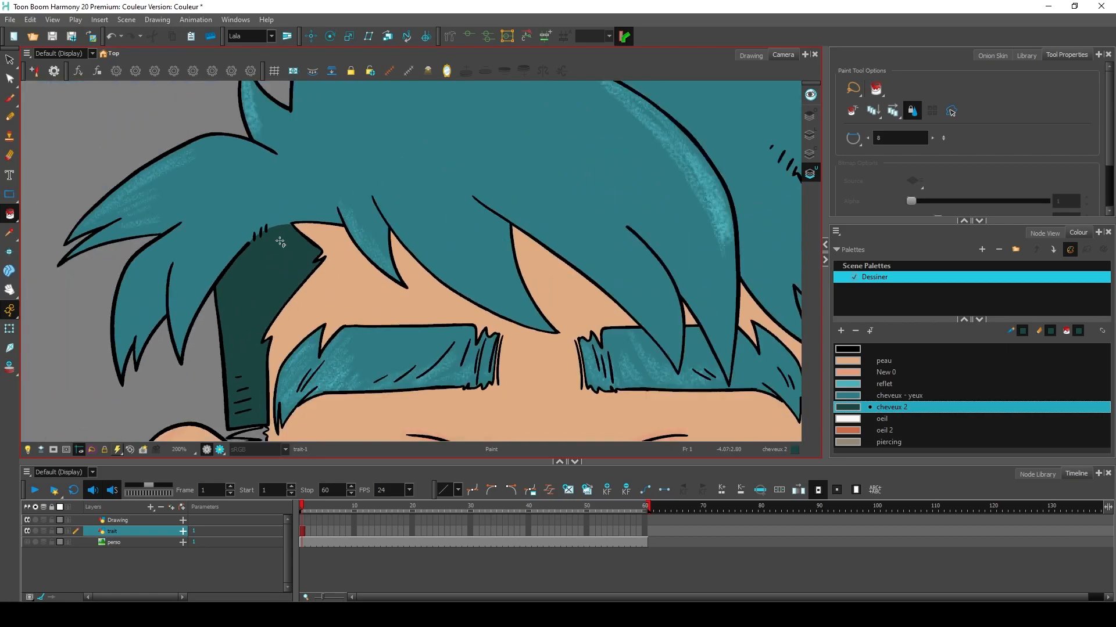
Show the strokes and draw invisible Stroke-tool outlines for a shadow and a highlight on two neighbouring hair tips outside the left temple
scroll(280, 243, "down", 3)
scroll(343, 136, "up", 3)
scroll(337, 153, "down", 1)
scroll(378, 337, "up", 1)
scroll(411, 319, "down", 1)
left_click_drag(9, 213, 43, 277)
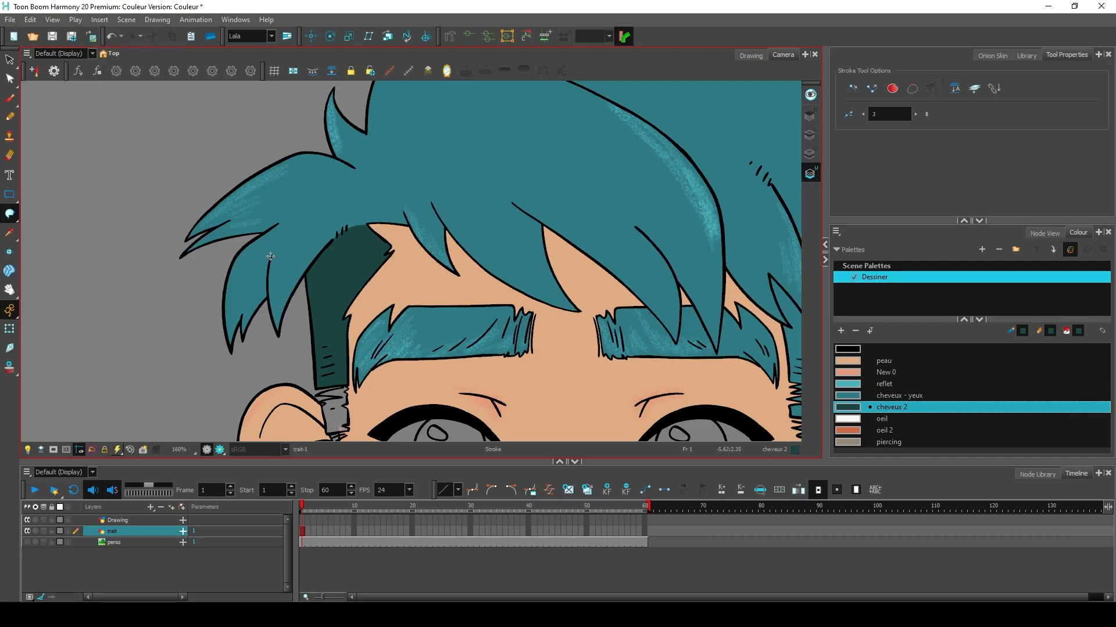
key("ctrl+a")
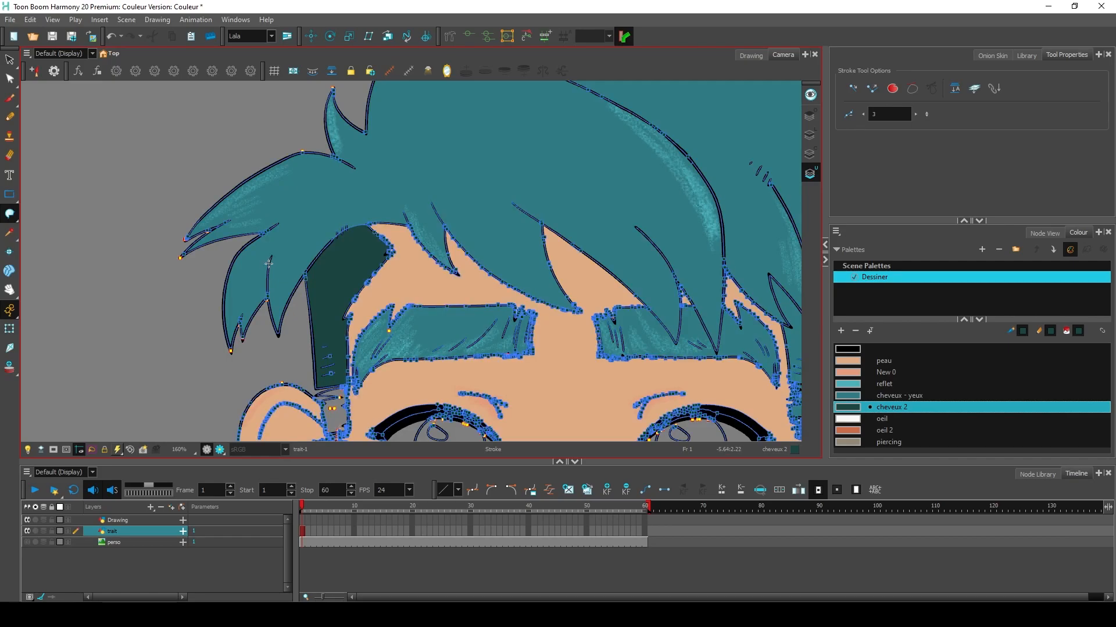
mouse_move(270, 257)
left_mouse_down()
mouse_move(248, 299)
mouse_move(242, 355)
left_mouse_up()
mouse_move(274, 256)
left_mouse_down()
mouse_move(275, 310)
mouse_move(277, 253)
left_mouse_up()
Fill the outlined shadow on the hair tip with cheveux 2 and the neighbouring highlight shape with reflet
key("alt+i")
scroll(249, 330, "up", 7)
left_click_drag(306, 334, 295, 415)
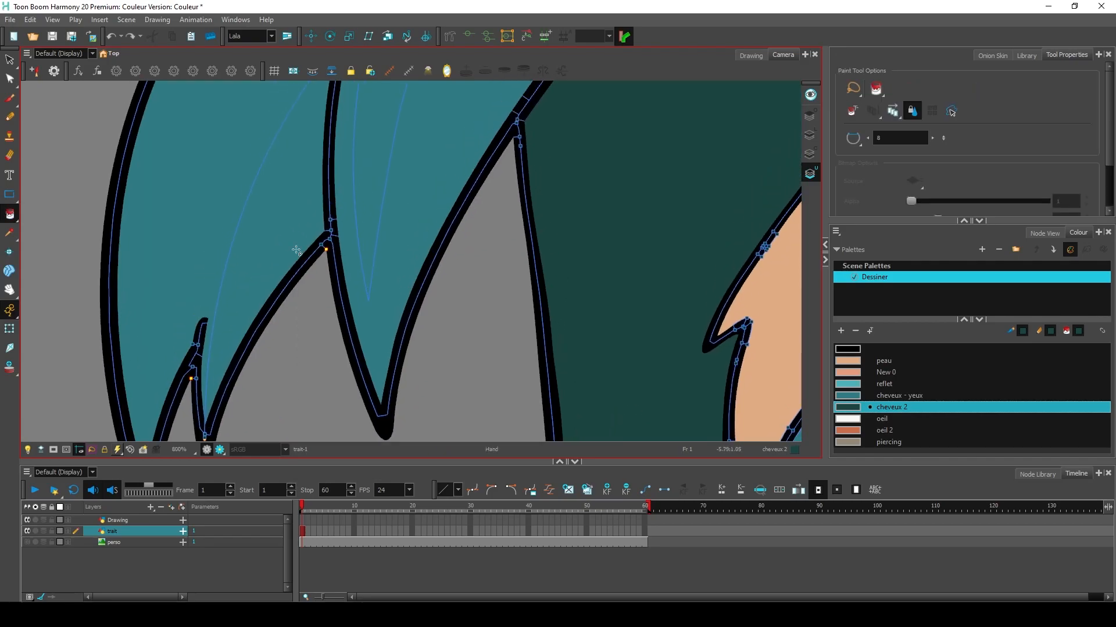
left_click(281, 224)
left_click_drag(349, 323, 301, 351)
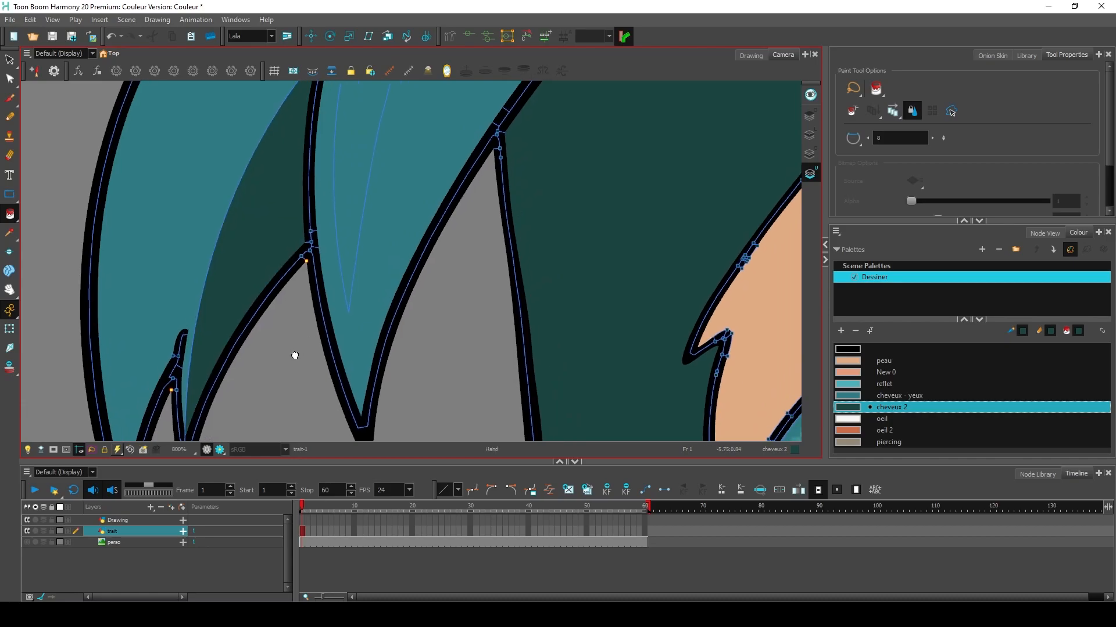
scroll(331, 348, "down", 1)
left_click(852, 385)
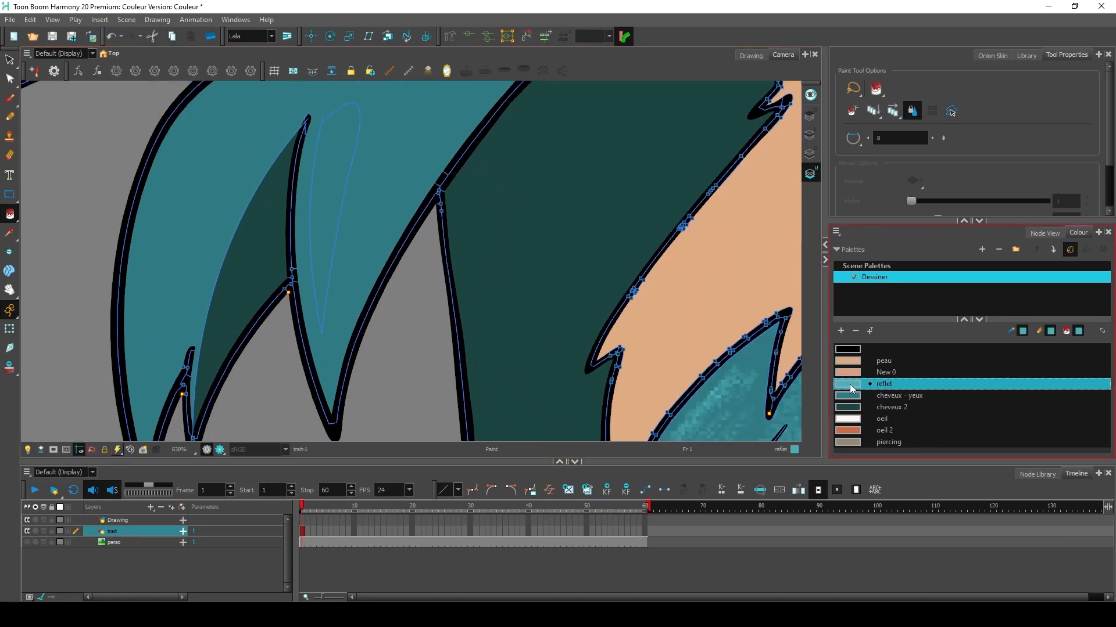
left_click(324, 200)
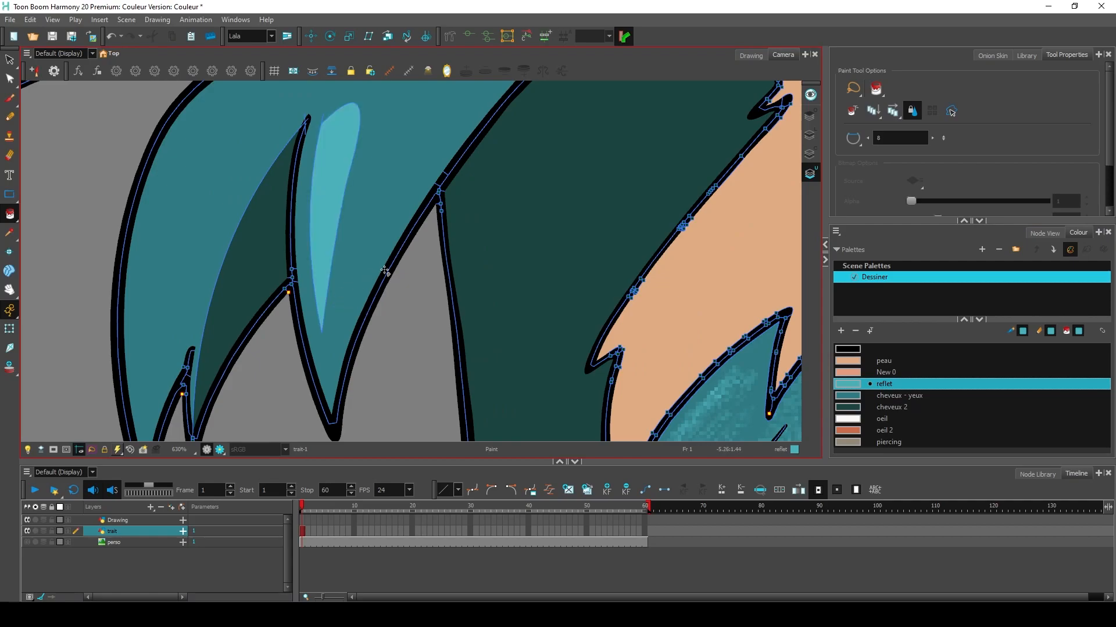
Outline another highlight on the hair lock falling over the forehead and fill it with the reflet colour
scroll(341, 307, "down", 5)
key("alt+s")
left_click(220, 325)
left_click_drag(224, 349, 398, 279)
left_click(222, 334)
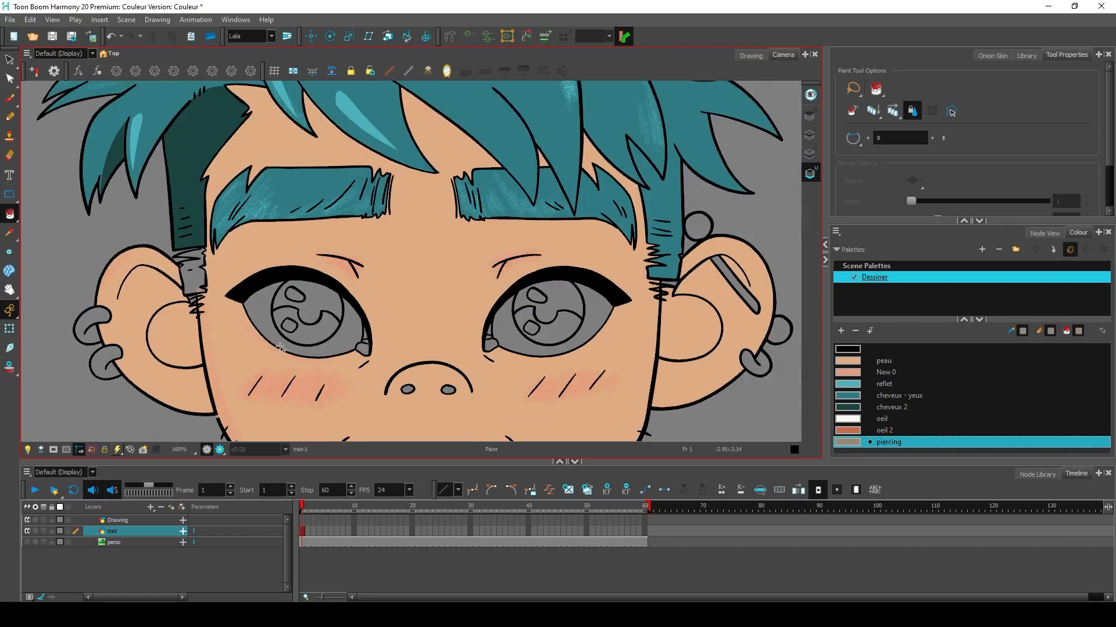
Add a new palette colour and make it a radial gradient from purple to light turquoise with RGB 147, 214, 211
scroll(274, 348, "up", 3)
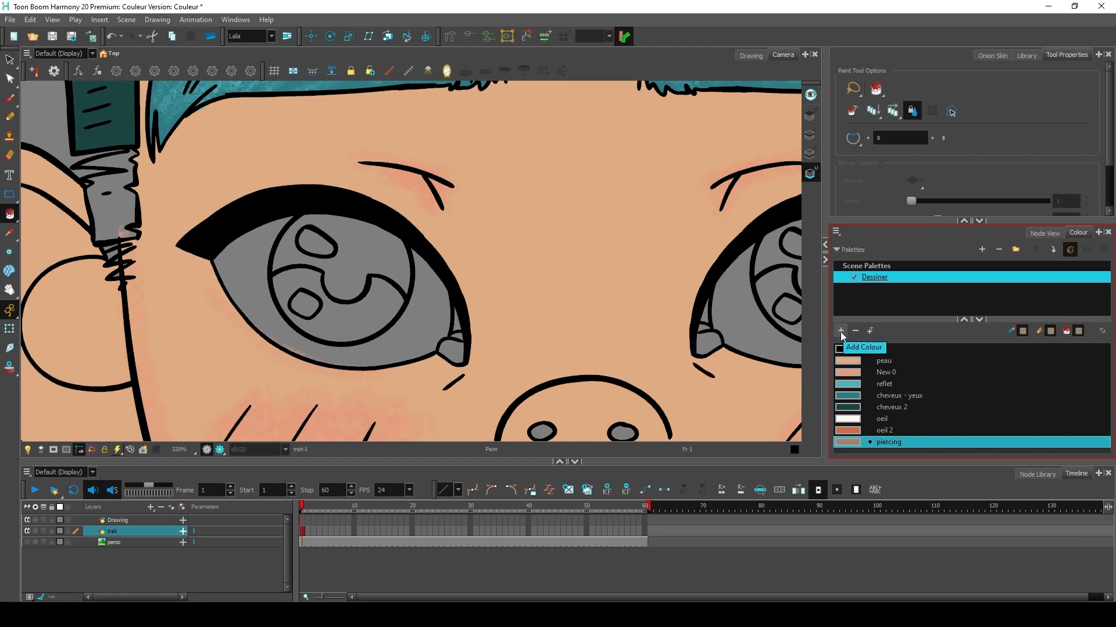
left_click(840, 331)
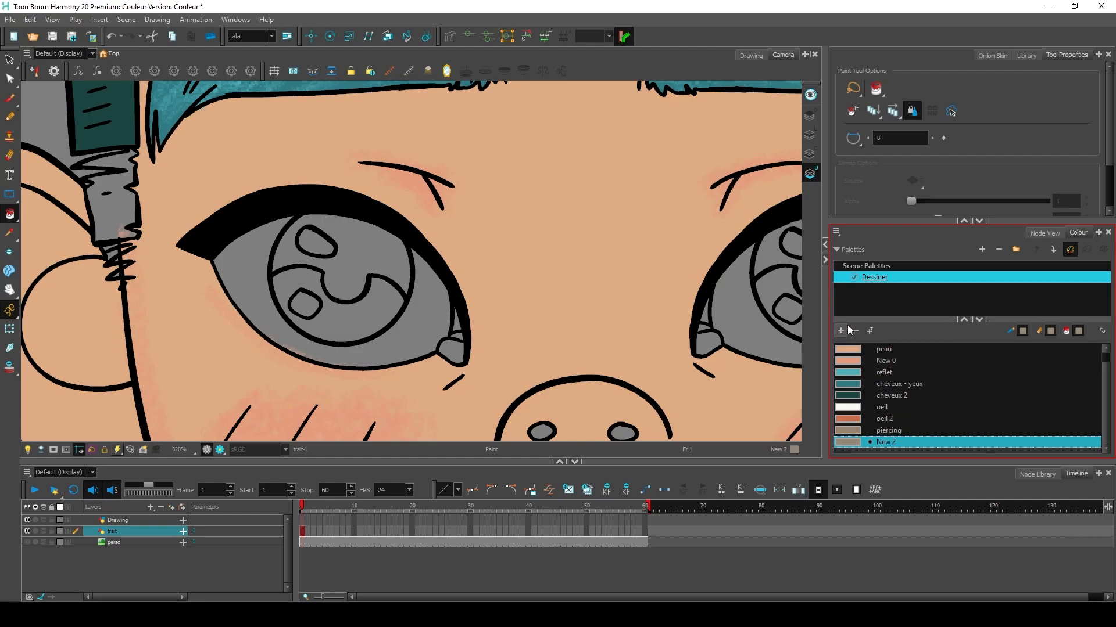
double_click(848, 442)
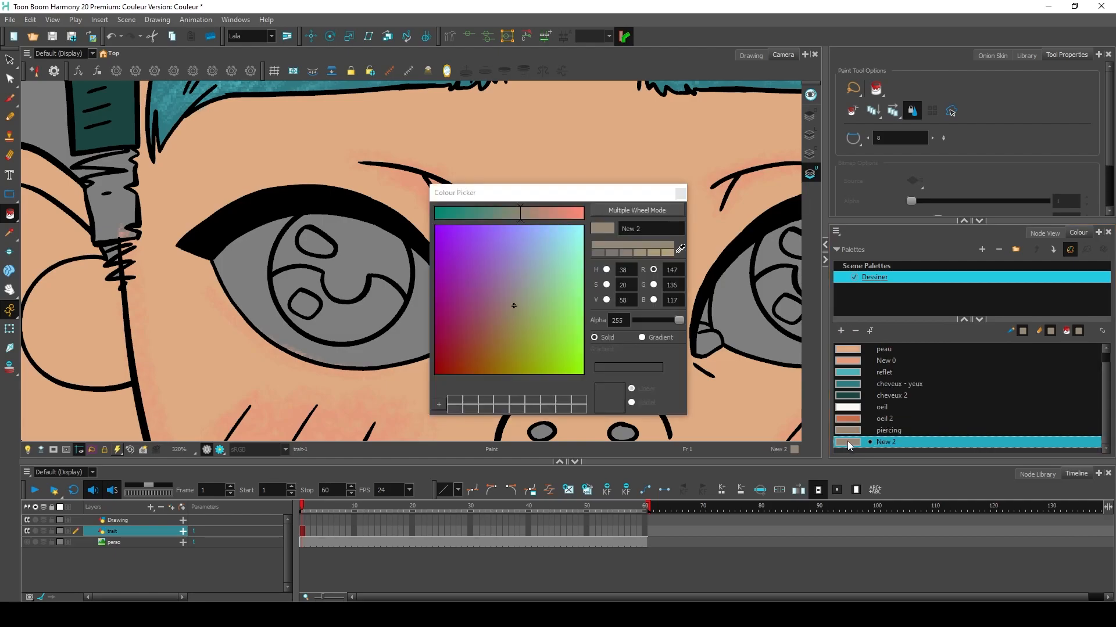
left_click(641, 338)
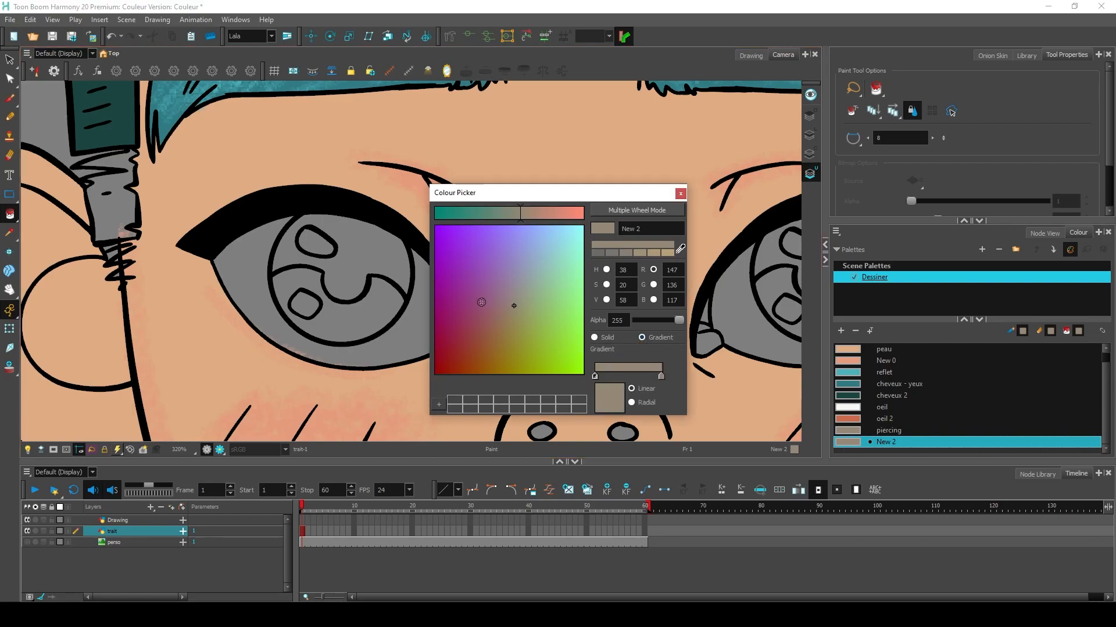
left_click(453, 251)
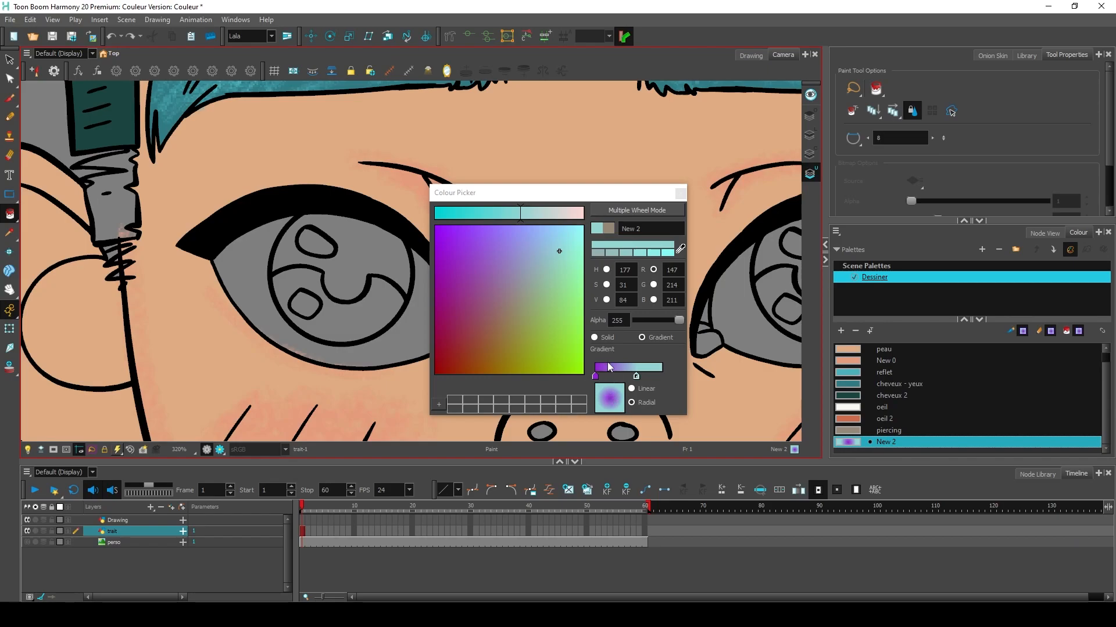
Fill the upper iris of the left eye with the New 2 gradient, centring its purple core in the iris
left_click(290, 256)
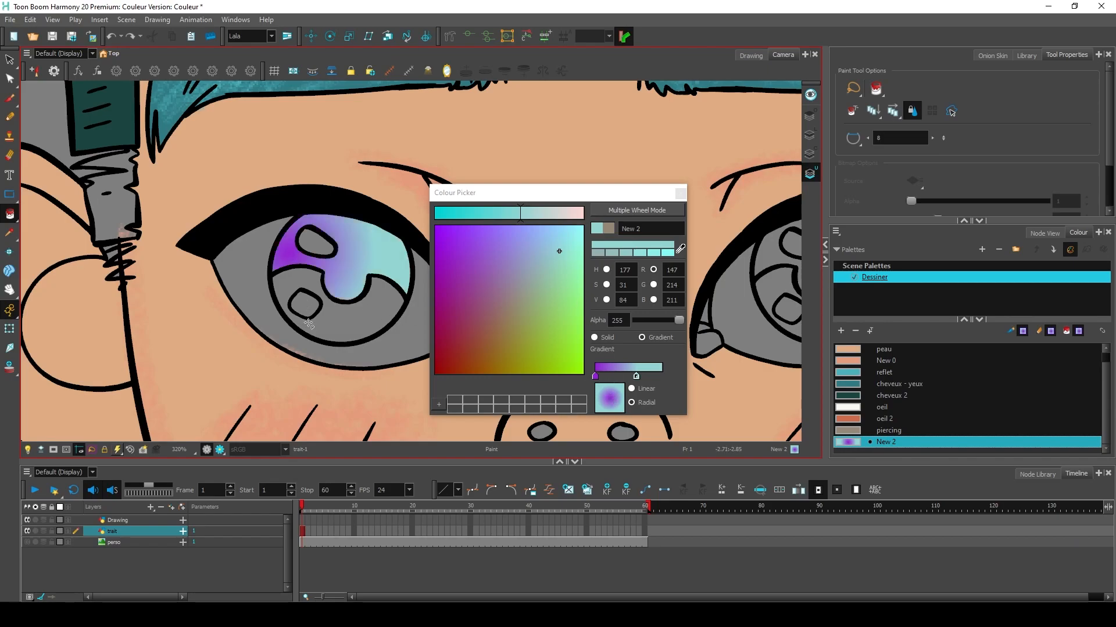
left_click(374, 256)
left_click(347, 262)
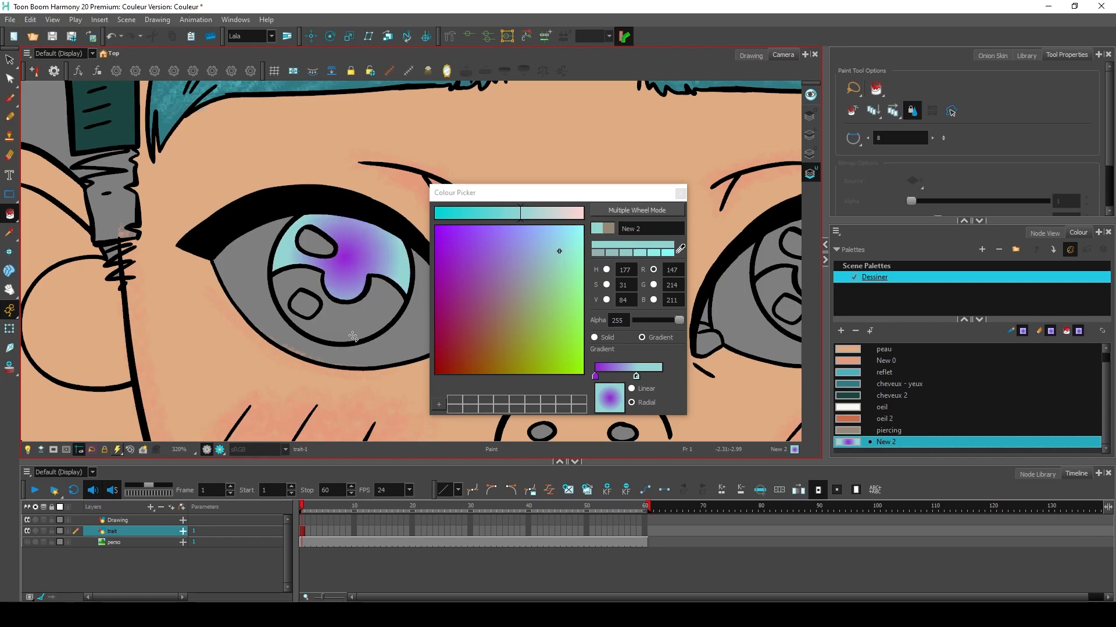
Change the New 2 gradient to Linear and move its turquoise stop to the far end of the range
left_click(631, 388)
left_click_drag(635, 376, 660, 375)
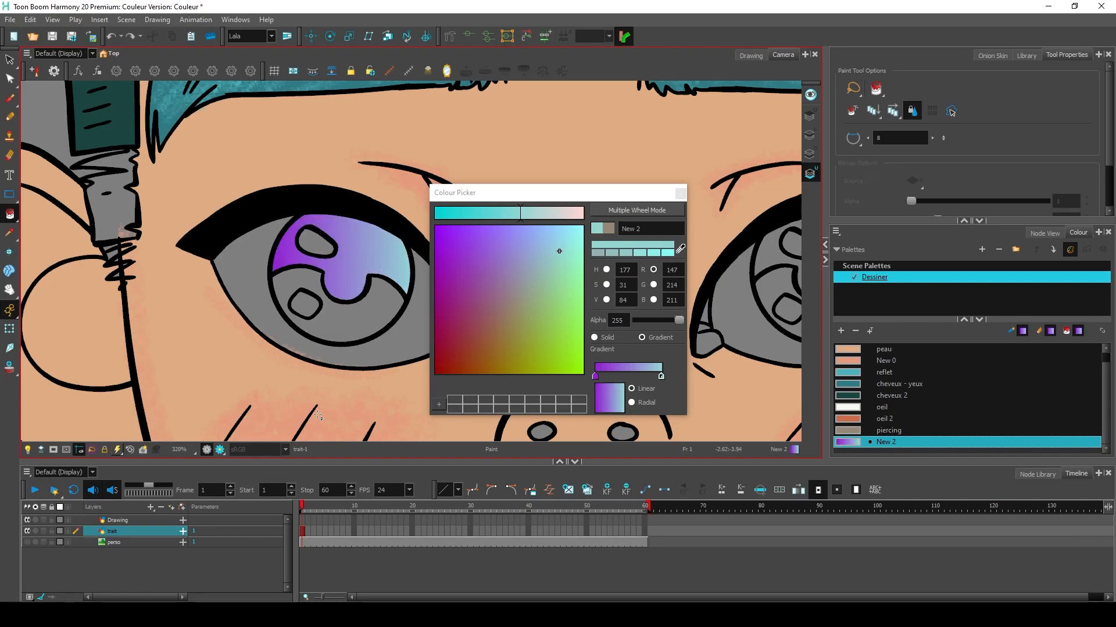